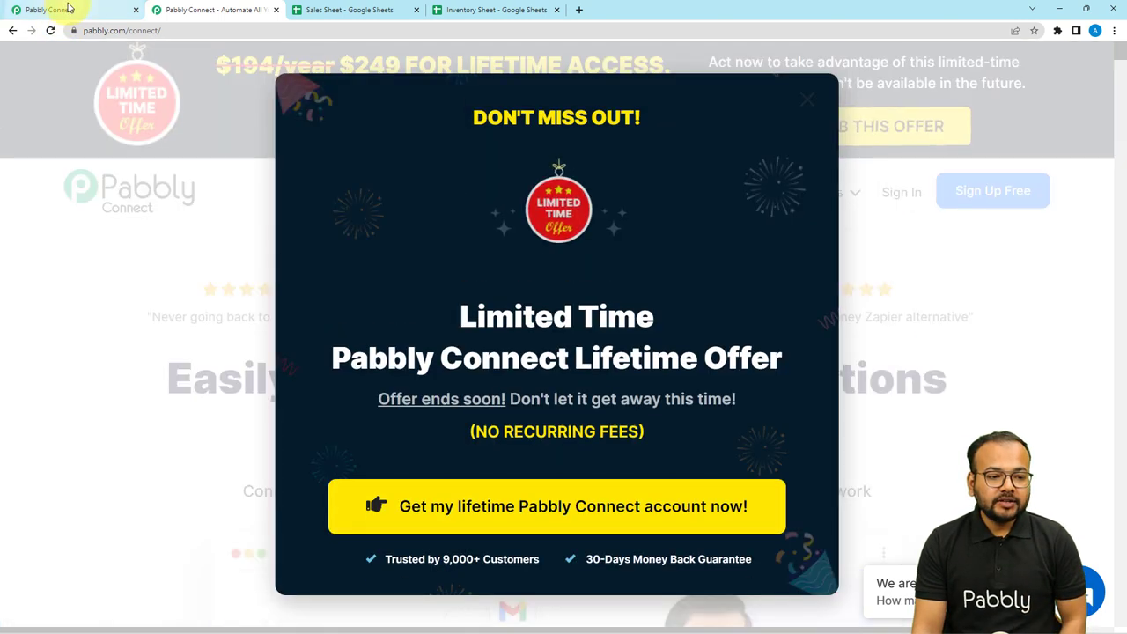
Create a new Pabbly Connect workflow named "Google Sheets to Google Sheets".
click(68, 10)
mouse_move(1001, 269)
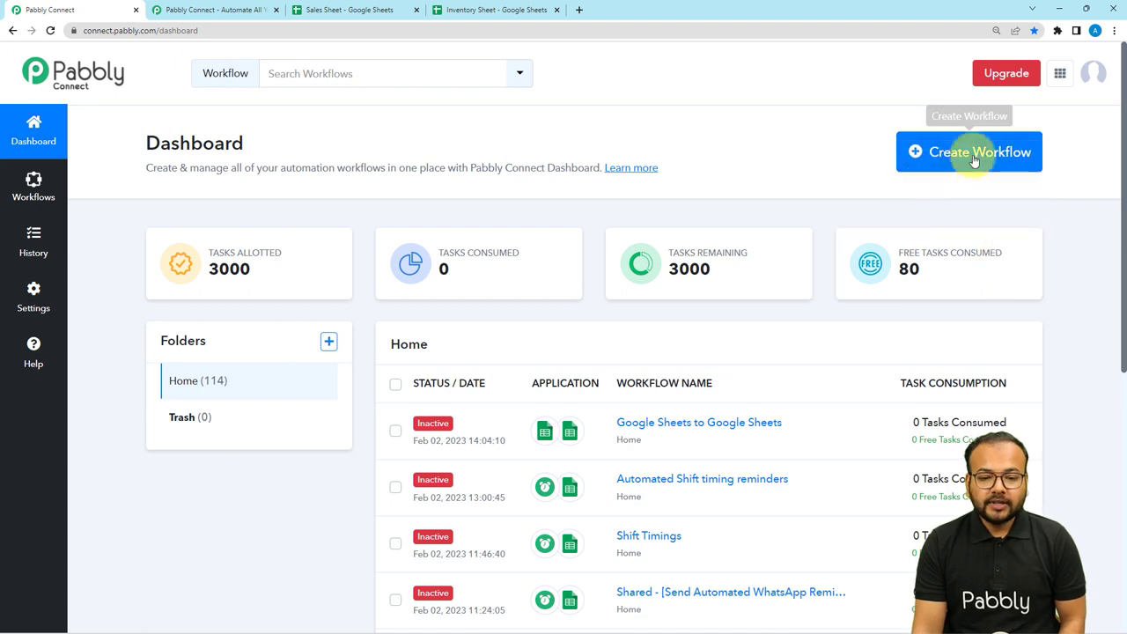
click(979, 155)
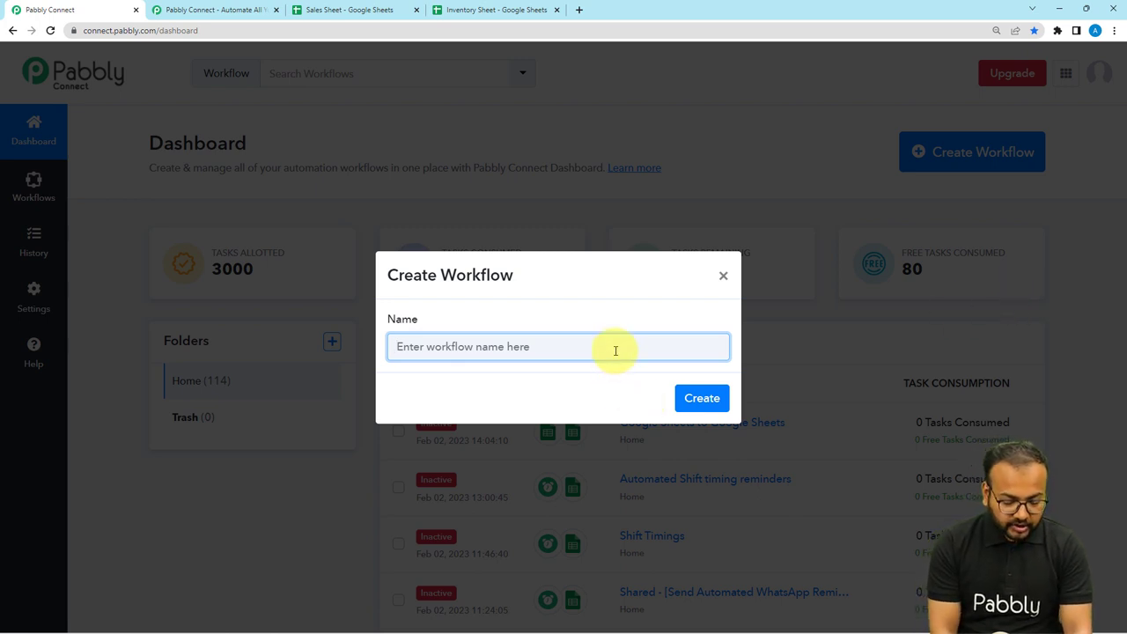
text(Google Sheets to Google Sheets)
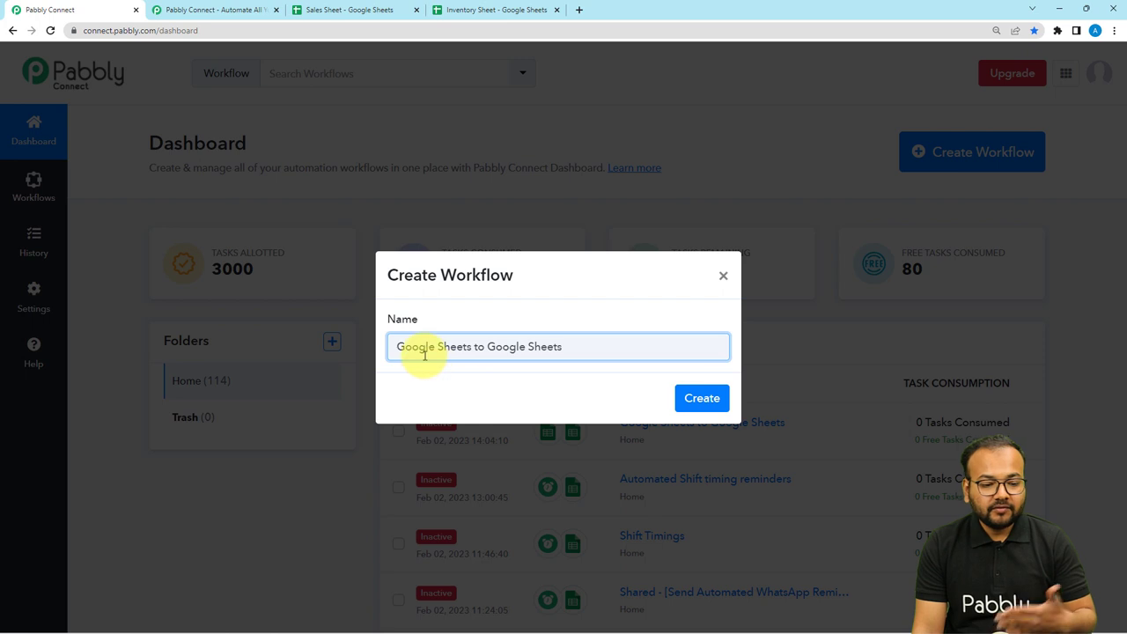
click(715, 403)
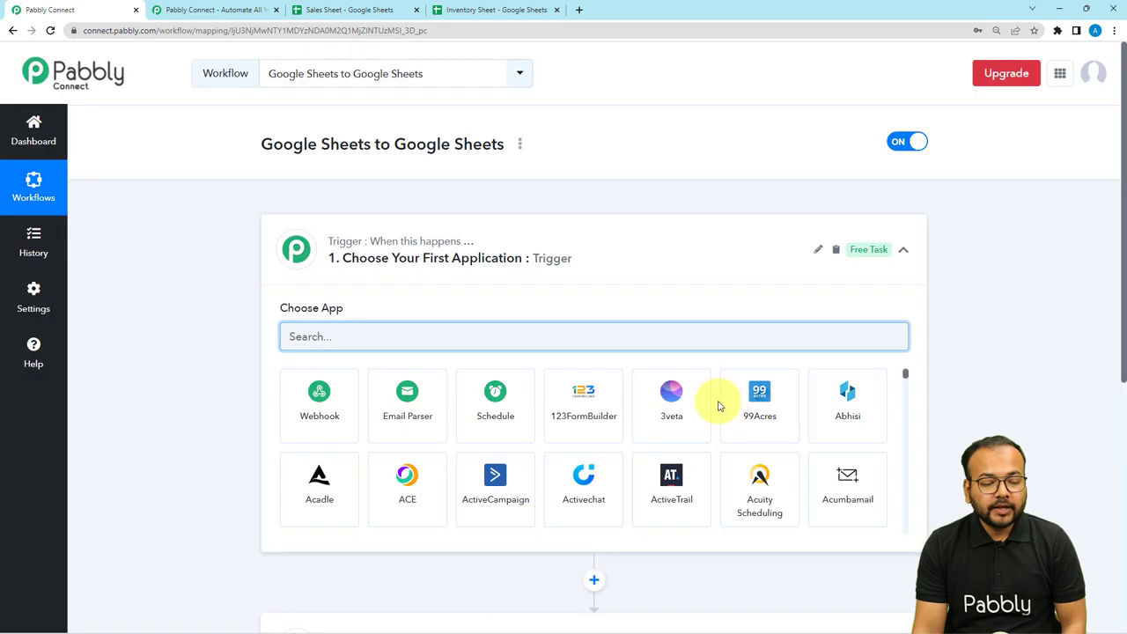
click(580, 245)
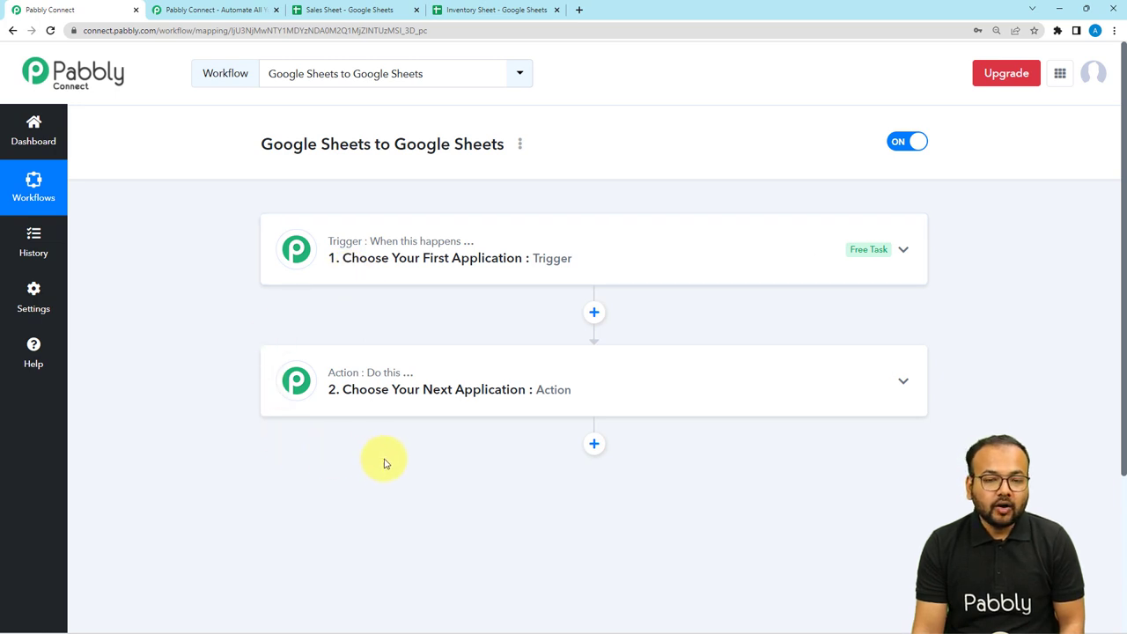
click(305, 265)
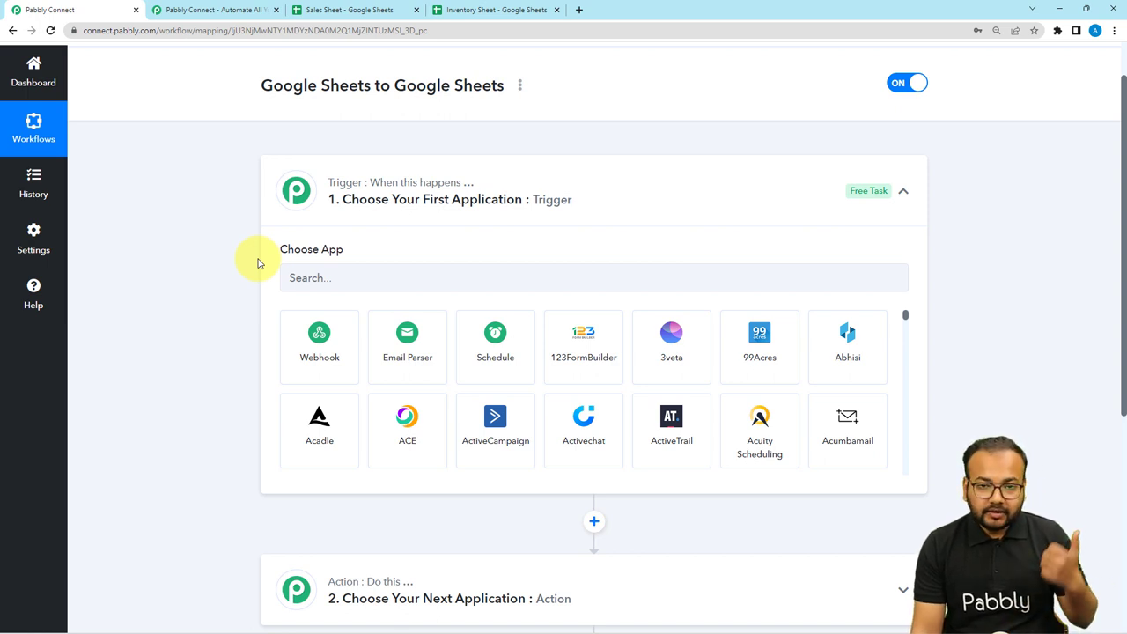
Switch to the Sales Sheet spreadsheet and examine the product, date and quantity entries for Pajama and Kurta.
click(347, 13)
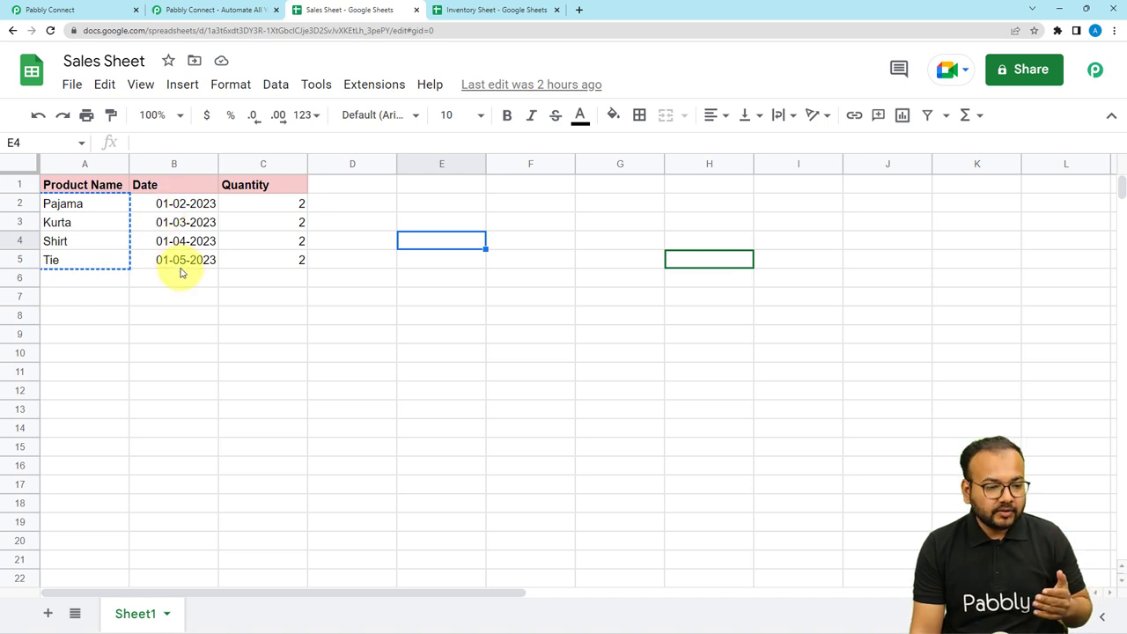
click(172, 207)
click(113, 202)
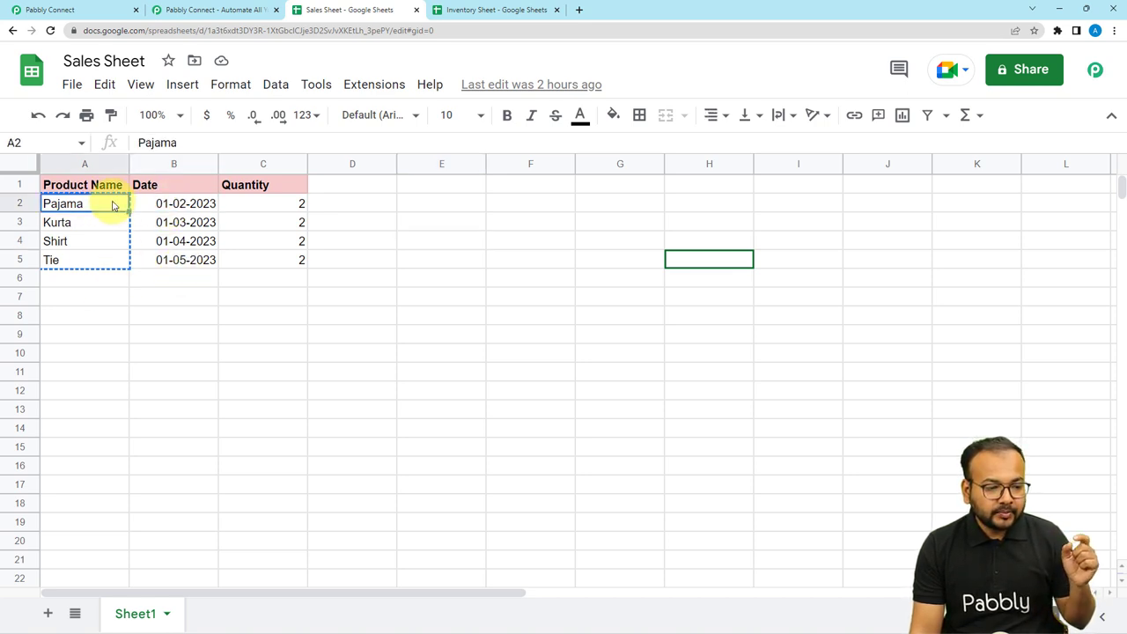
click(249, 205)
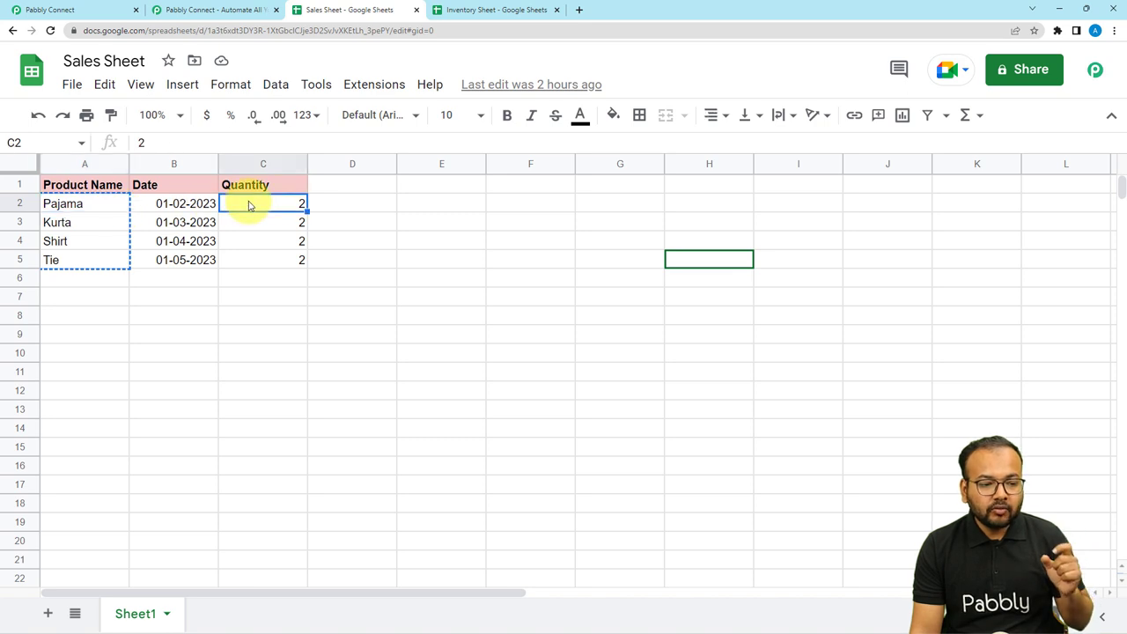
click(193, 222)
click(66, 222)
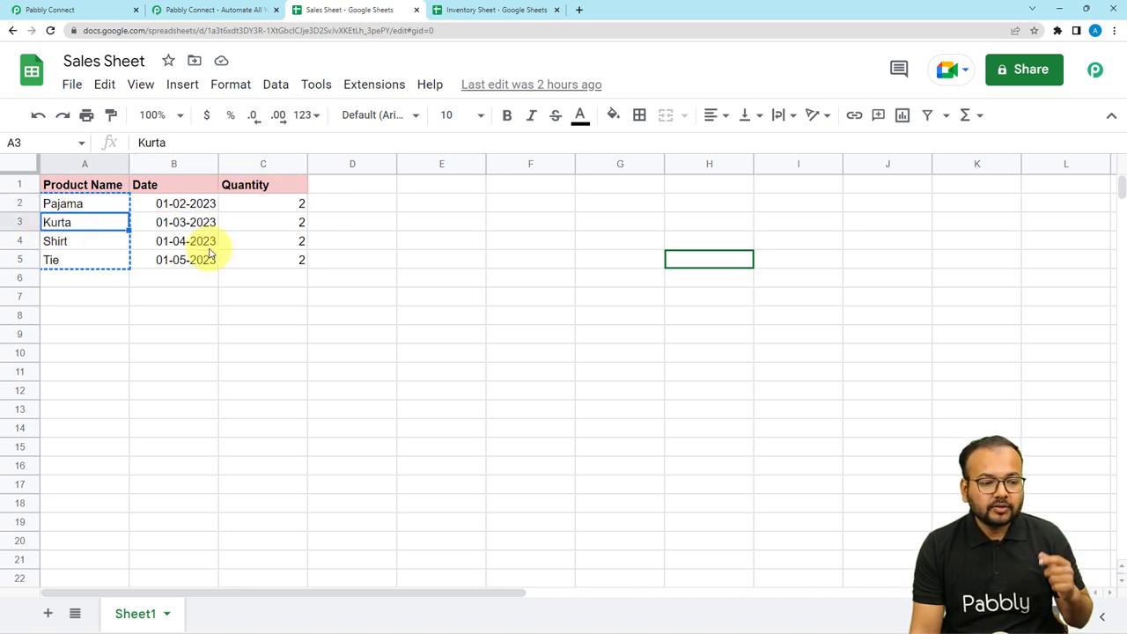
click(264, 224)
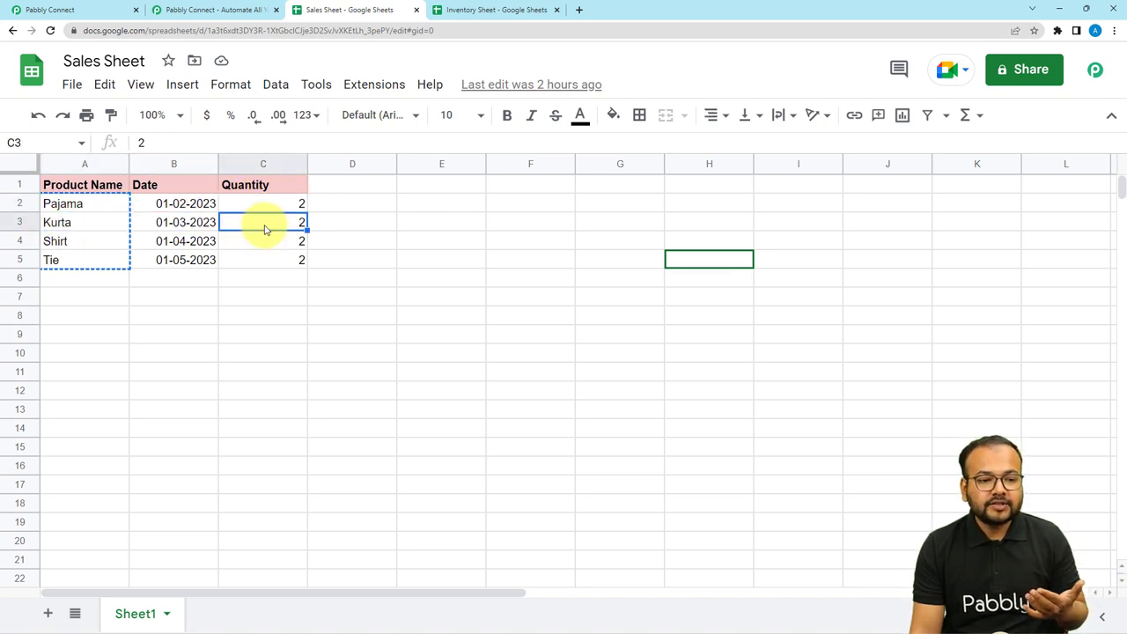
Compare the product sales in Sales Sheet with the stock units left in Inventory Sheet.
click(511, 8)
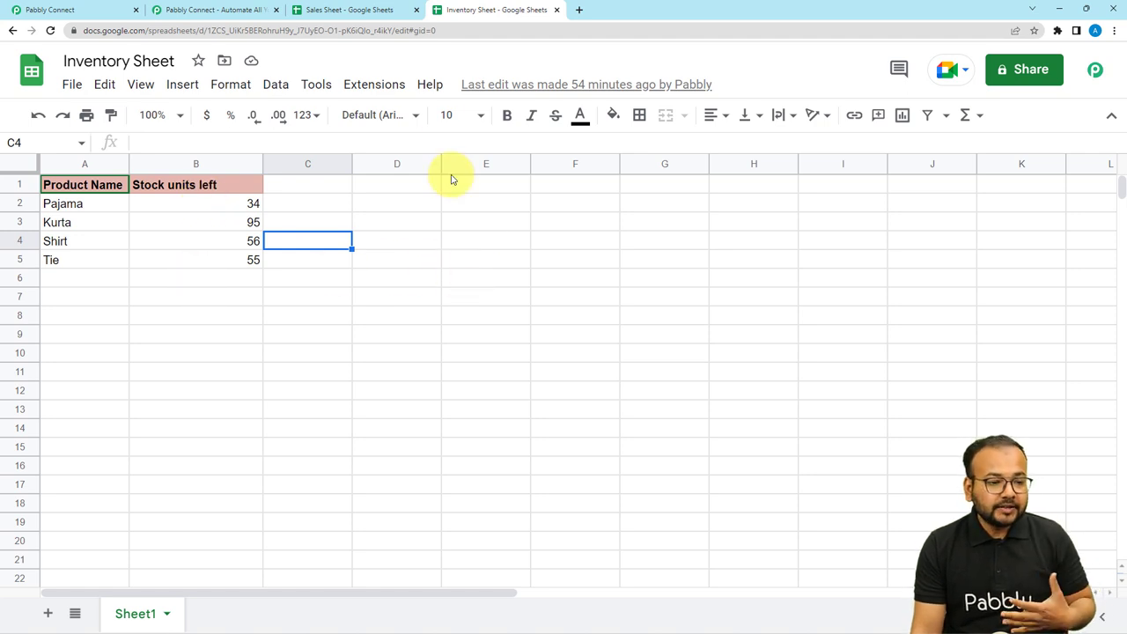
click(354, 8)
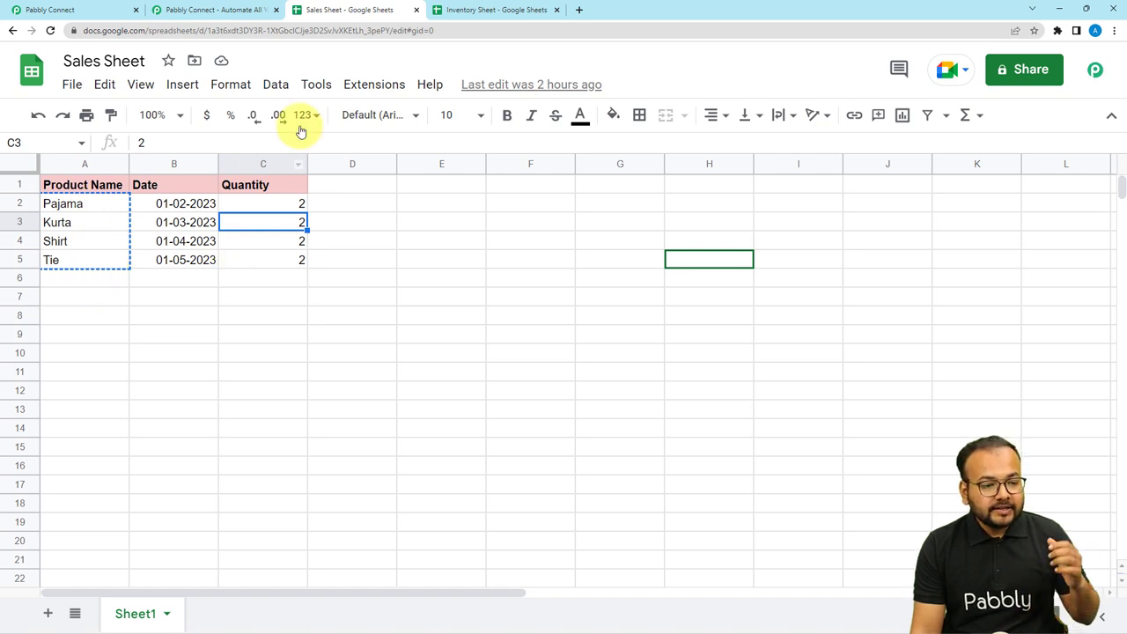
click(454, 9)
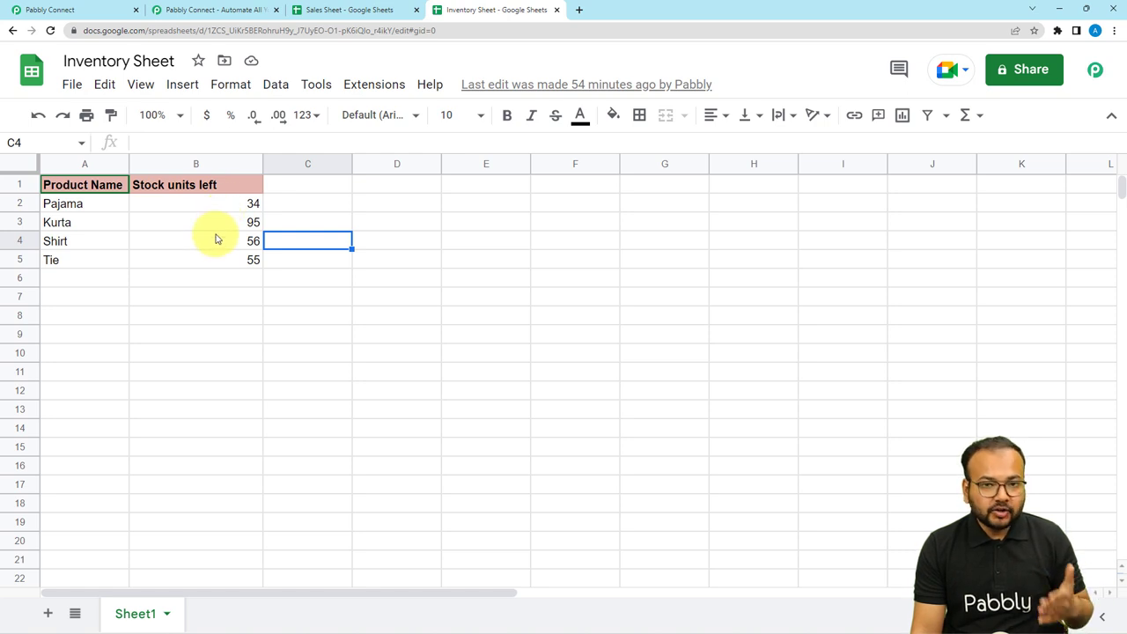
click(344, 11)
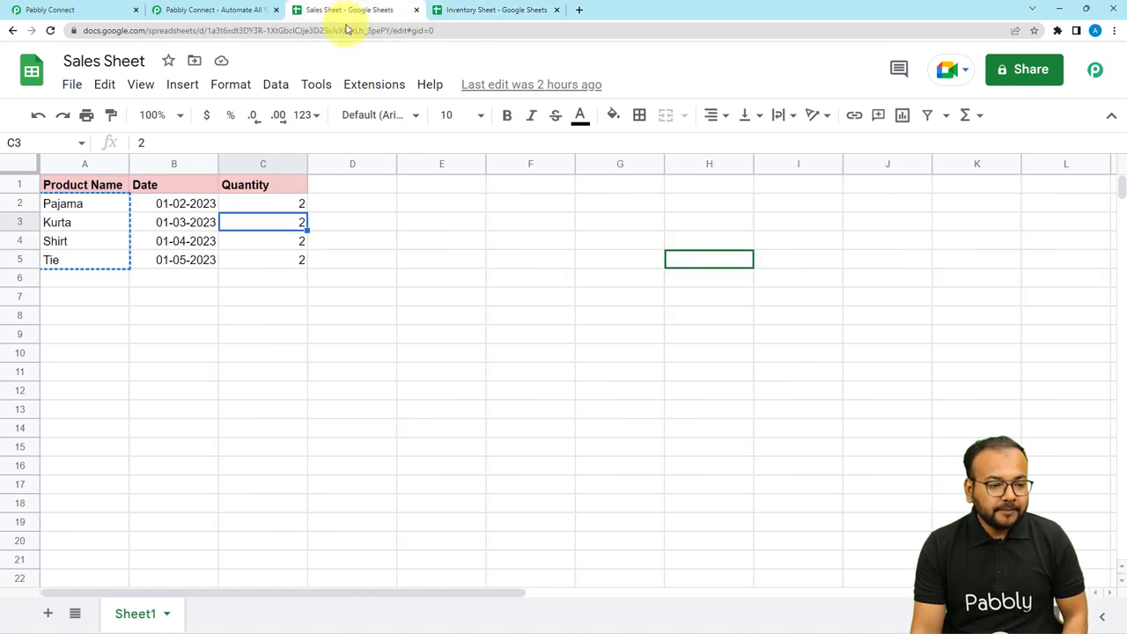
click(96, 227)
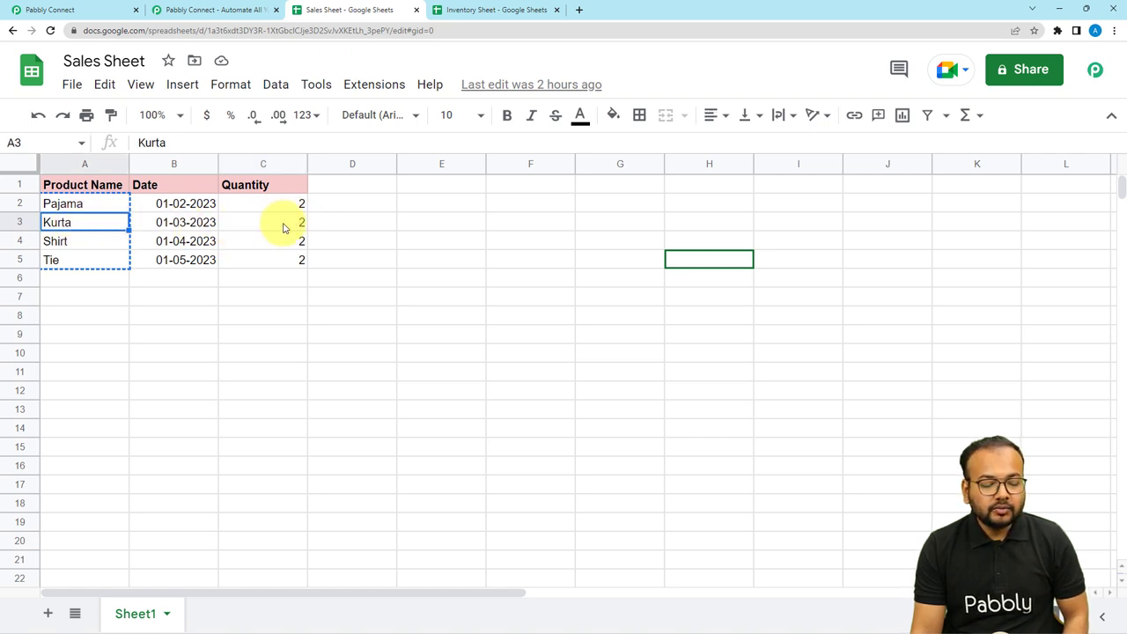
click(453, 10)
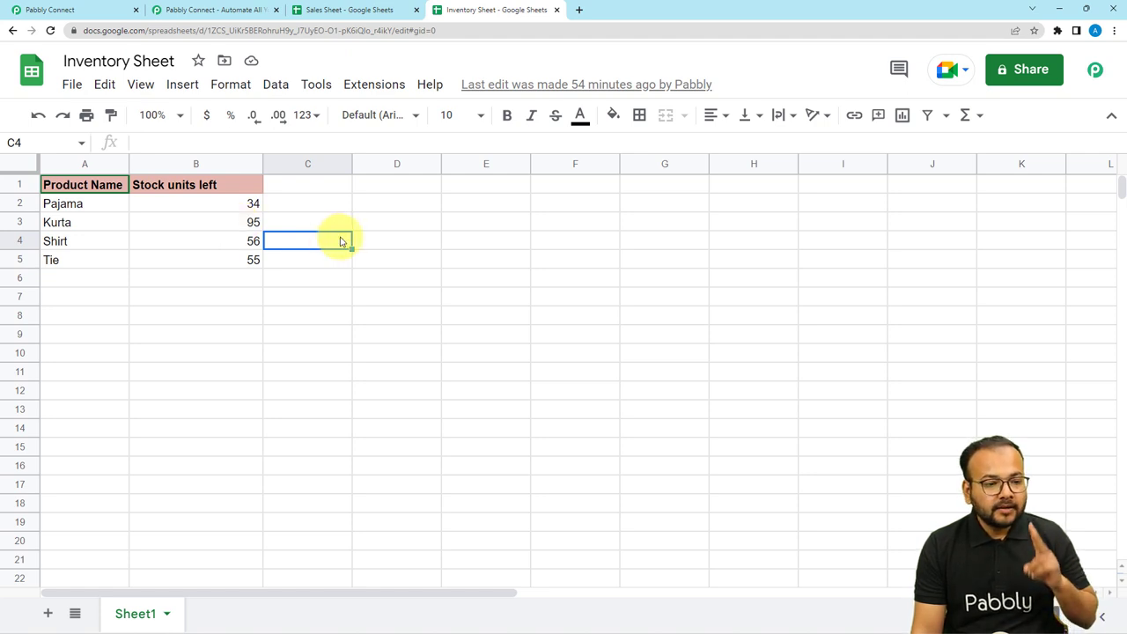
click(104, 15)
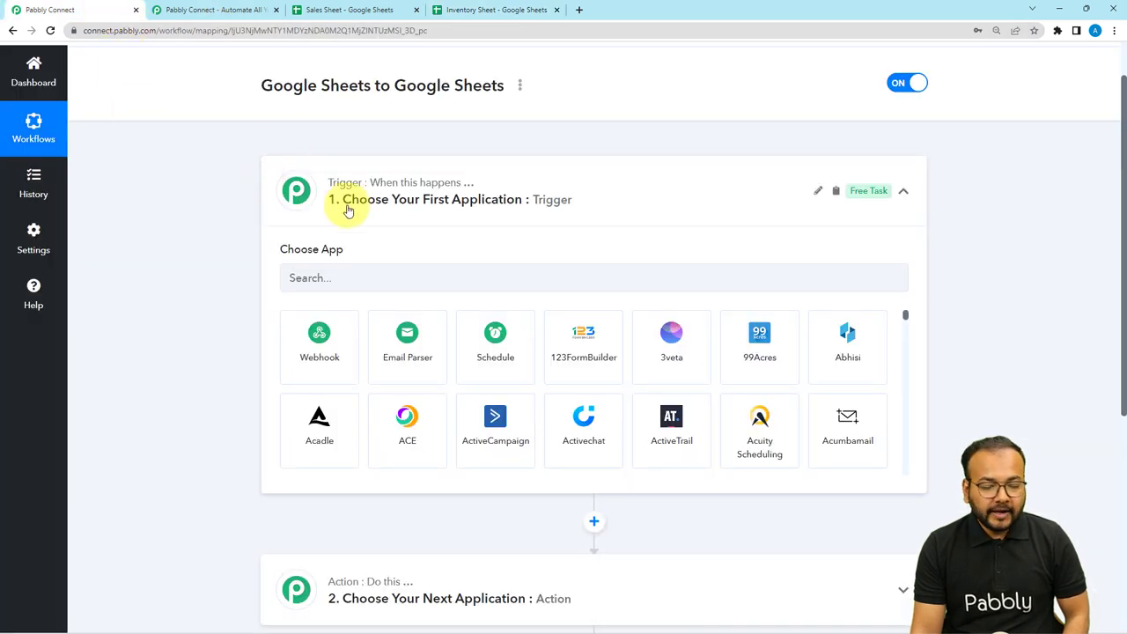
click(354, 10)
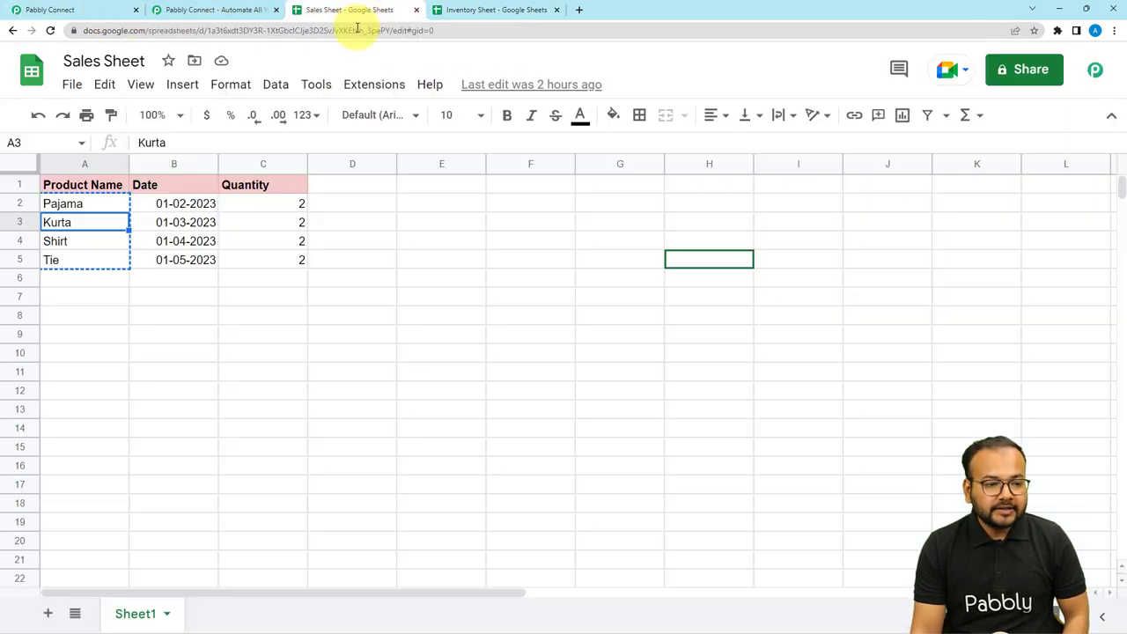
In the Pabbly Connect workflow, set the trigger app to Google Sheets with the event New or Updated Spreadsheet Row.
click(85, 11)
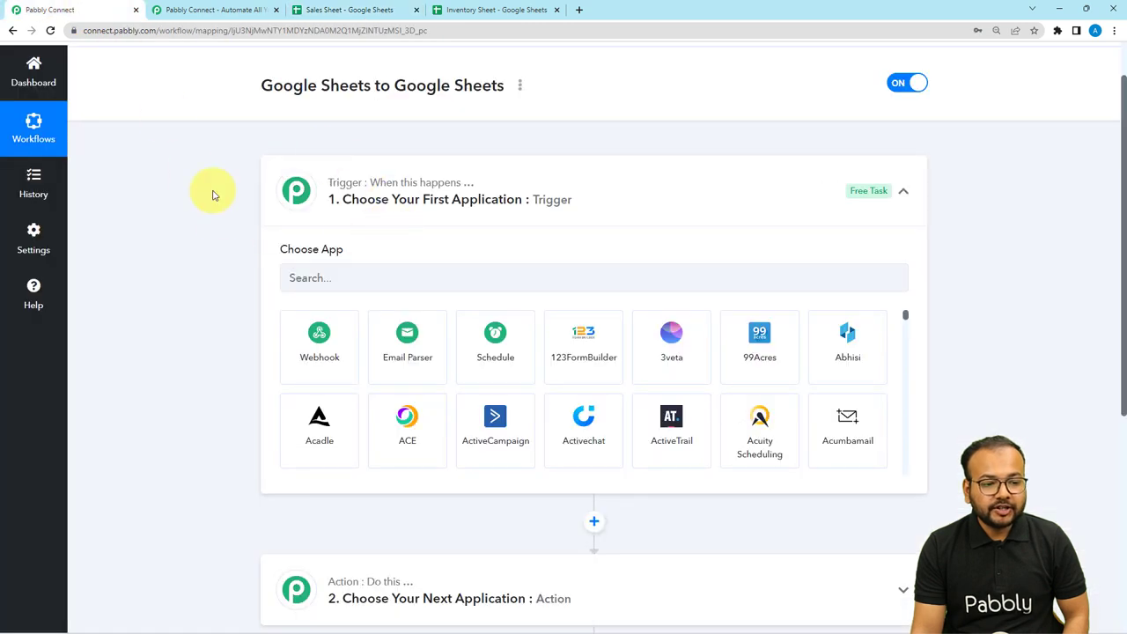
click(458, 280)
text(goo)
click(568, 427)
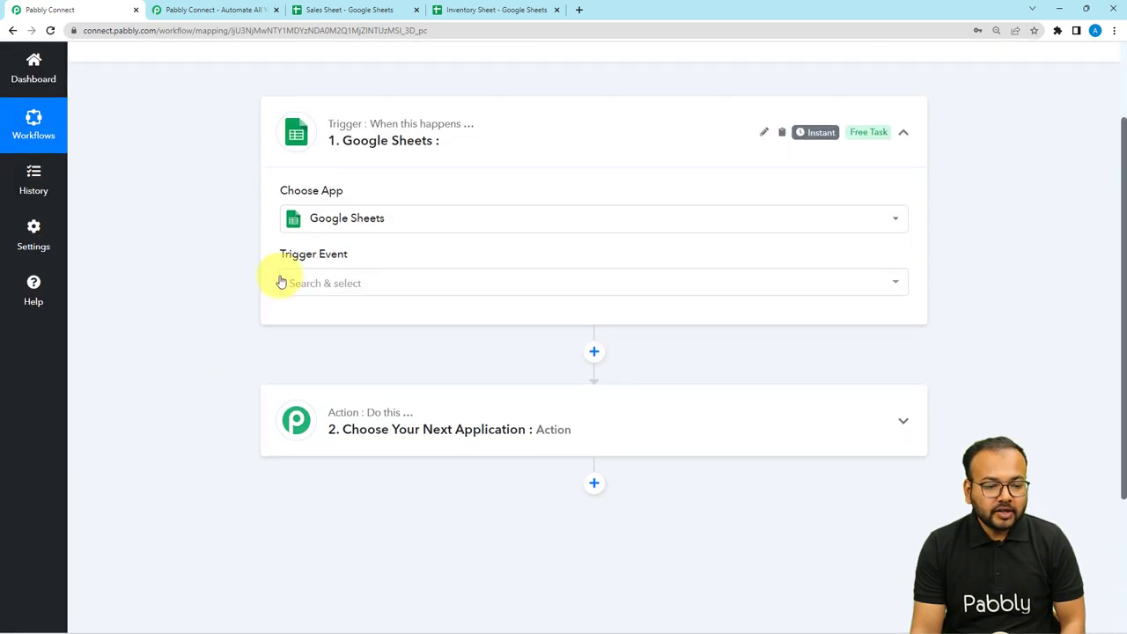
click(284, 282)
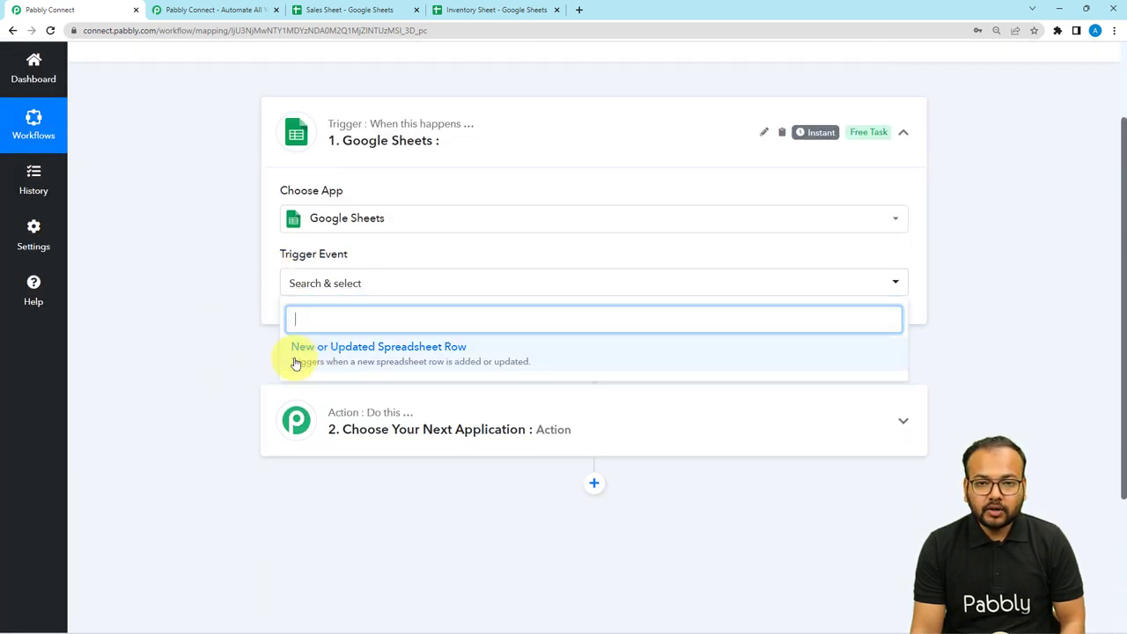
click(323, 359)
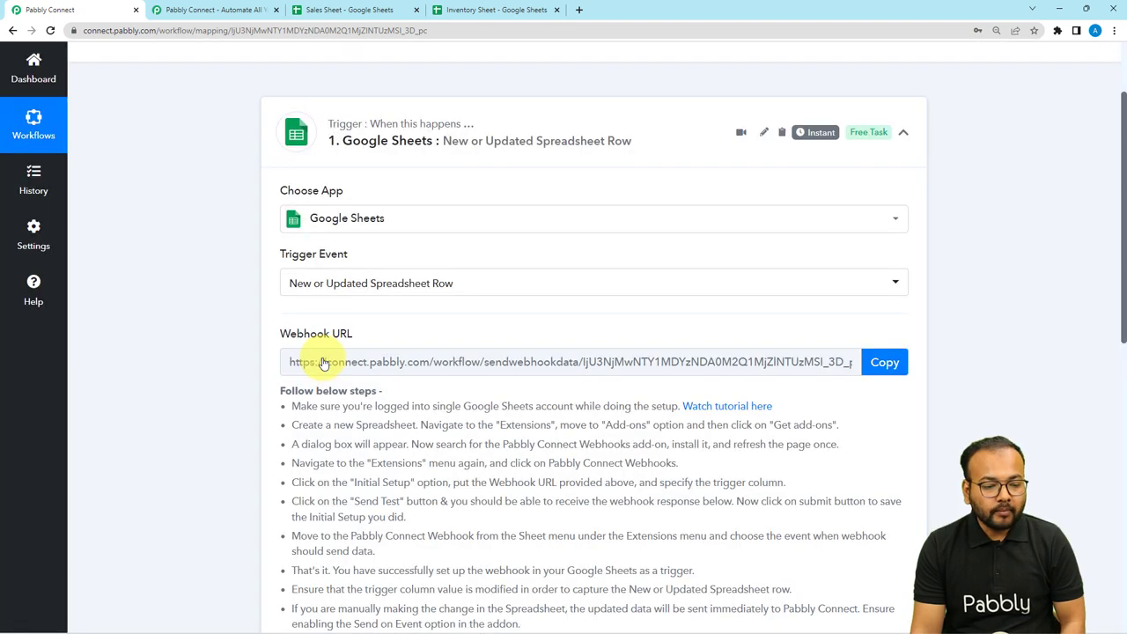
Copy the trigger's webhook URL and review the setup instructions below it.
click(883, 361)
scroll(236, 355, down, 2)
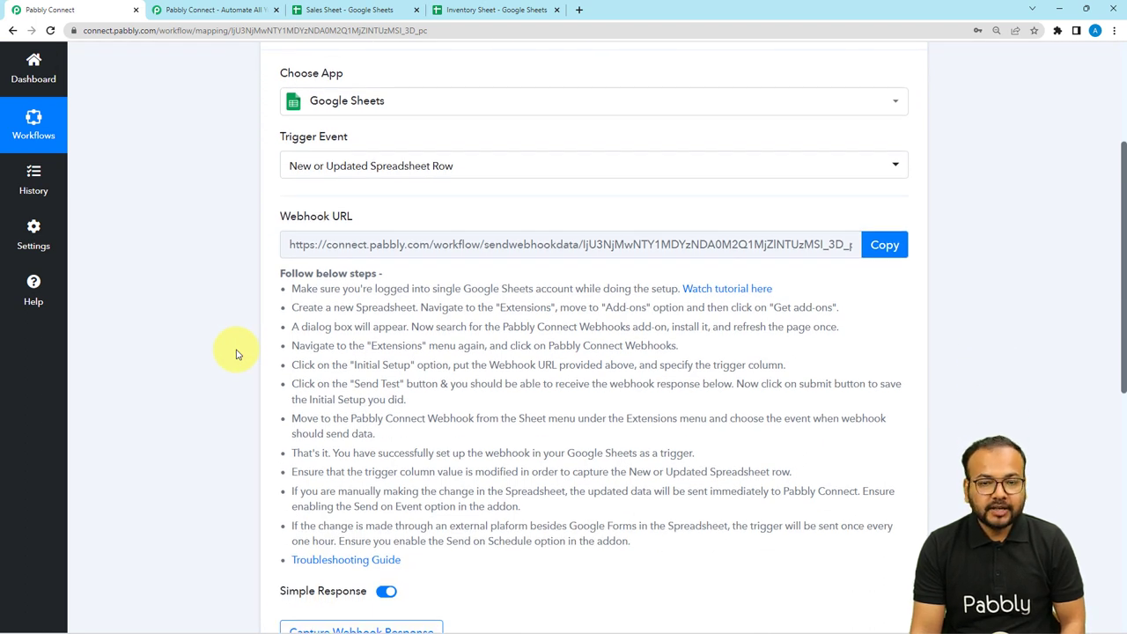
scroll(236, 355, down, 1)
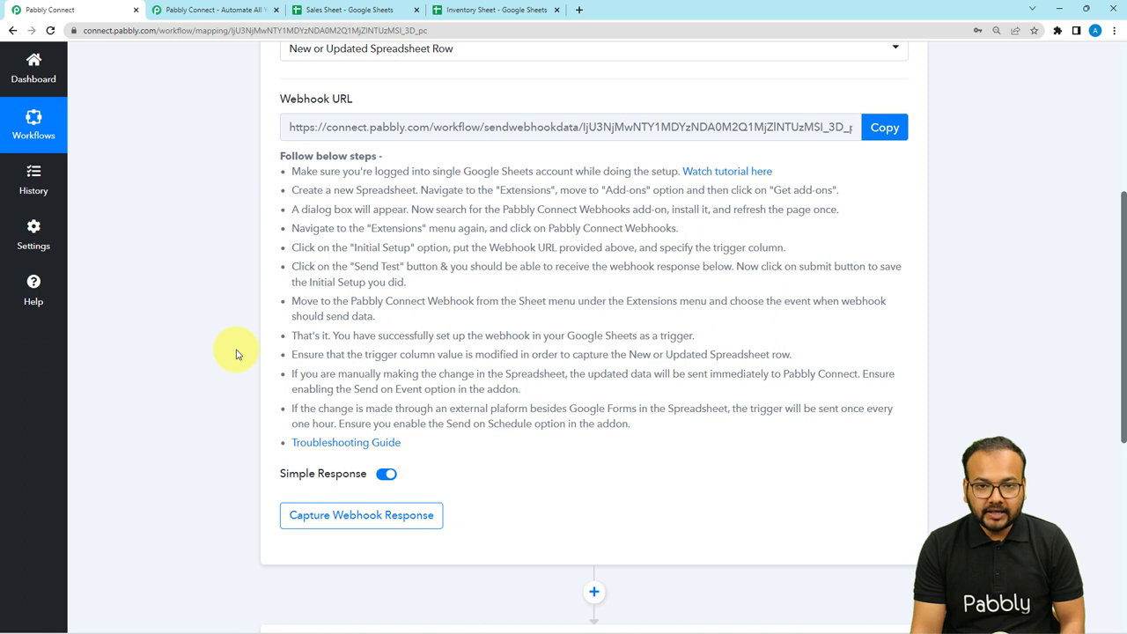
scroll(236, 354, down, 1)
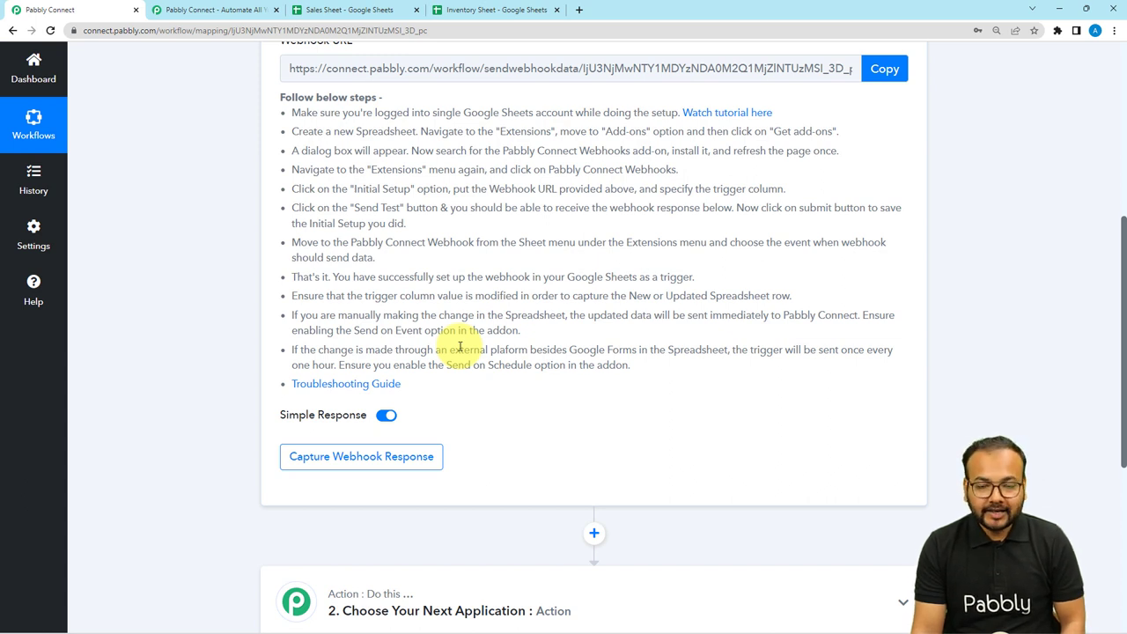
Switch to the Incognito browser window where Sales Sheet is open.
click(352, 10)
click(322, 329)
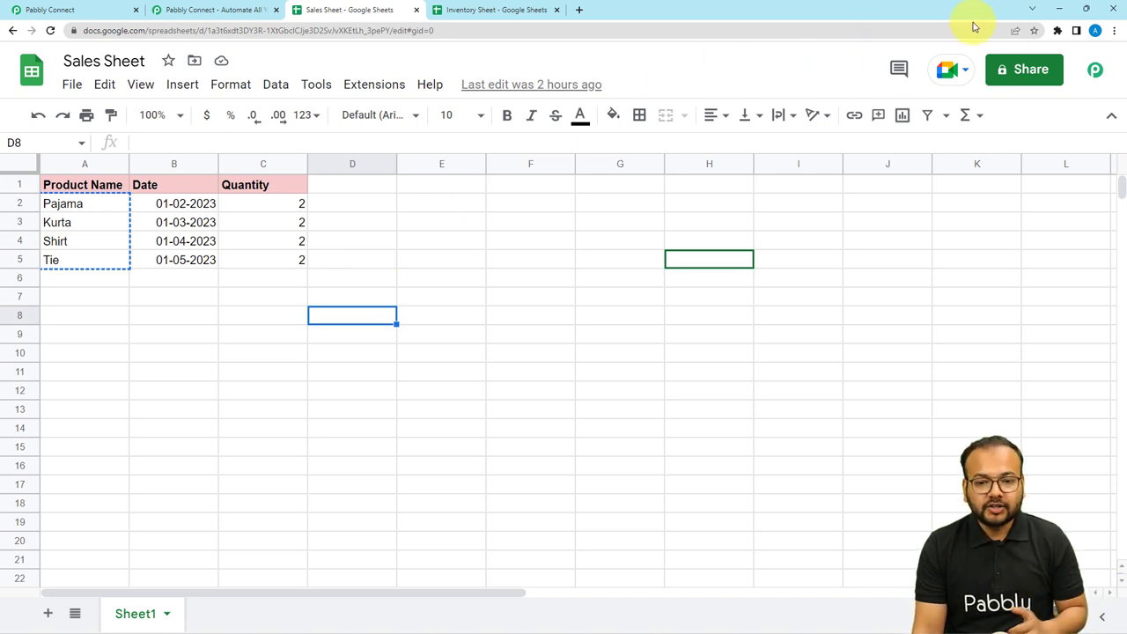
mouse_move(260, 626)
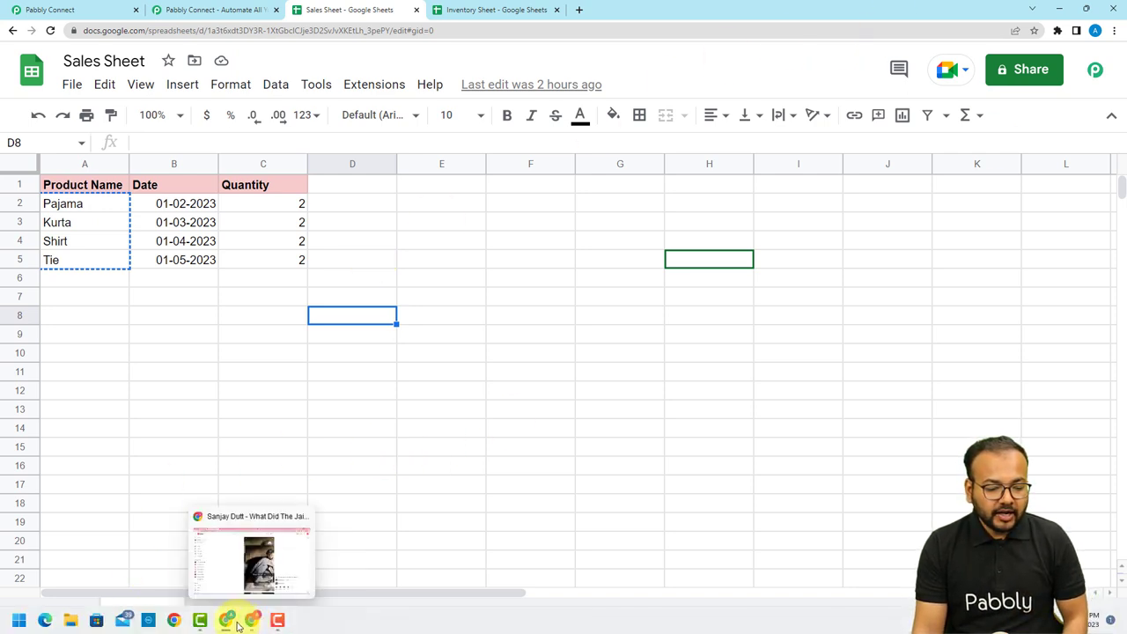
mouse_move(227, 620)
click(259, 575)
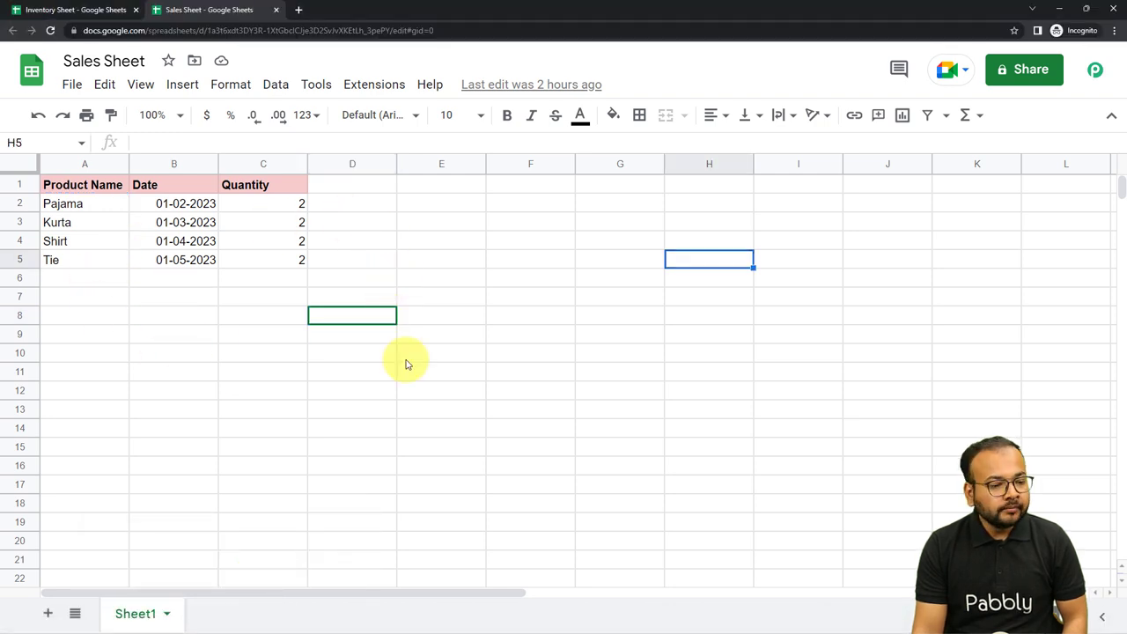
Look up the Pabbly Connect Webhooks add-on in the Google Workspace Marketplace and reload Sales Sheet.
click(373, 86)
mouse_move(352, 118)
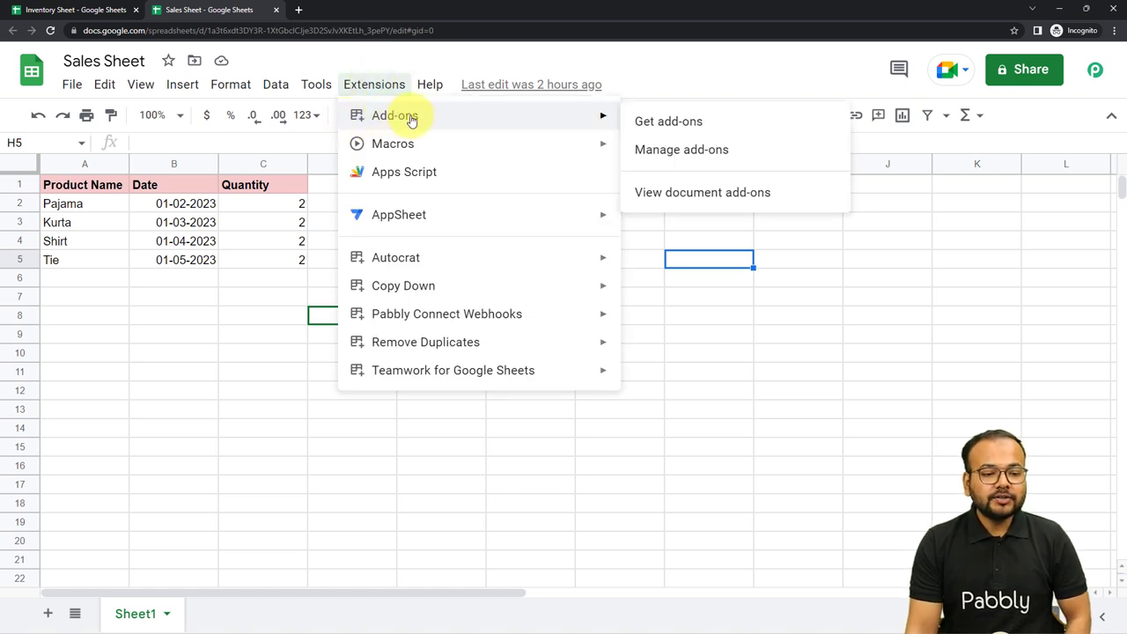
click(669, 120)
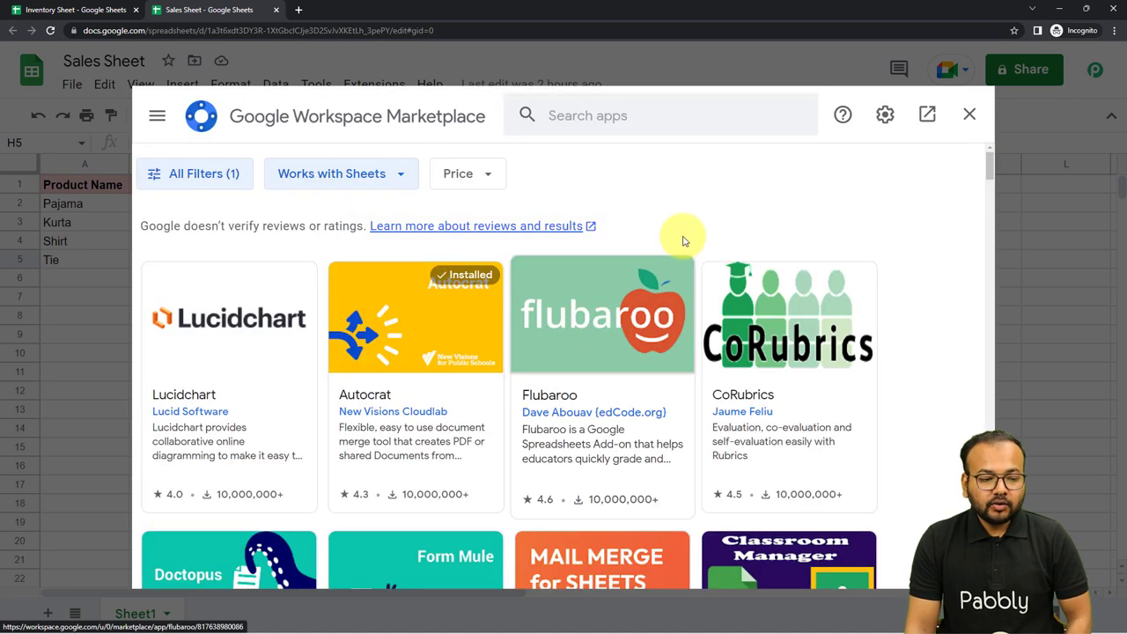
click(663, 118)
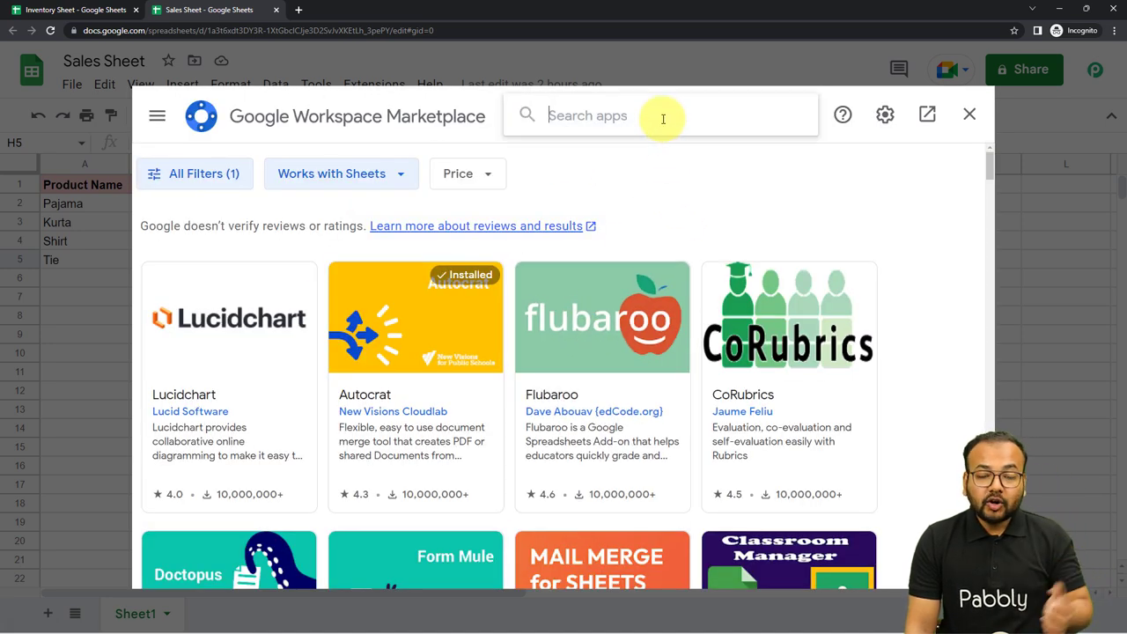
text(pabb)
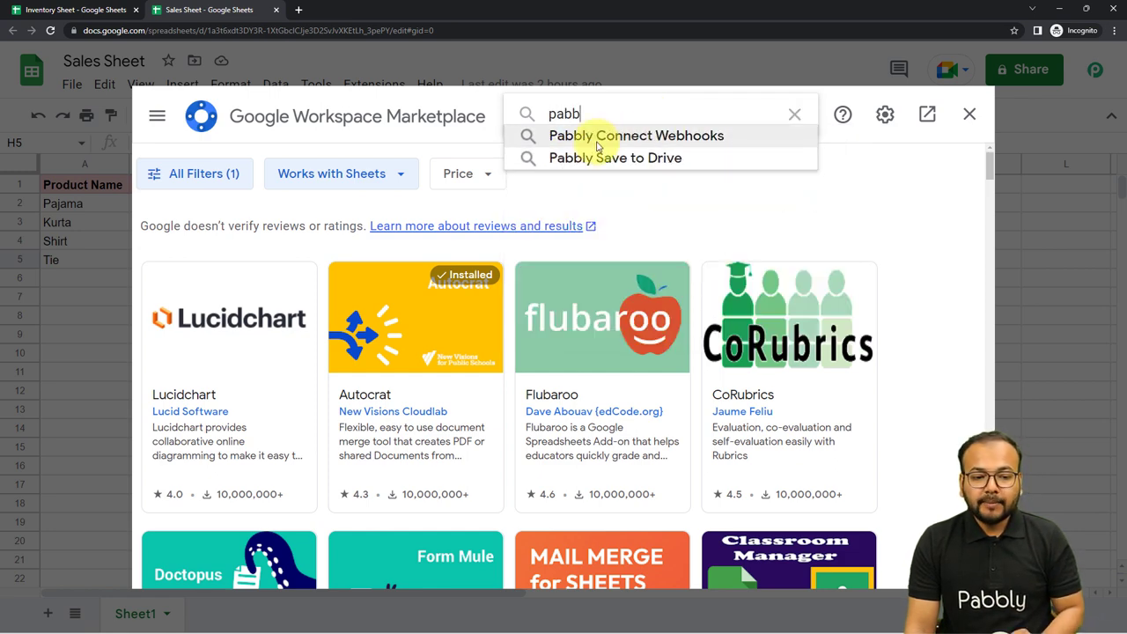
click(679, 141)
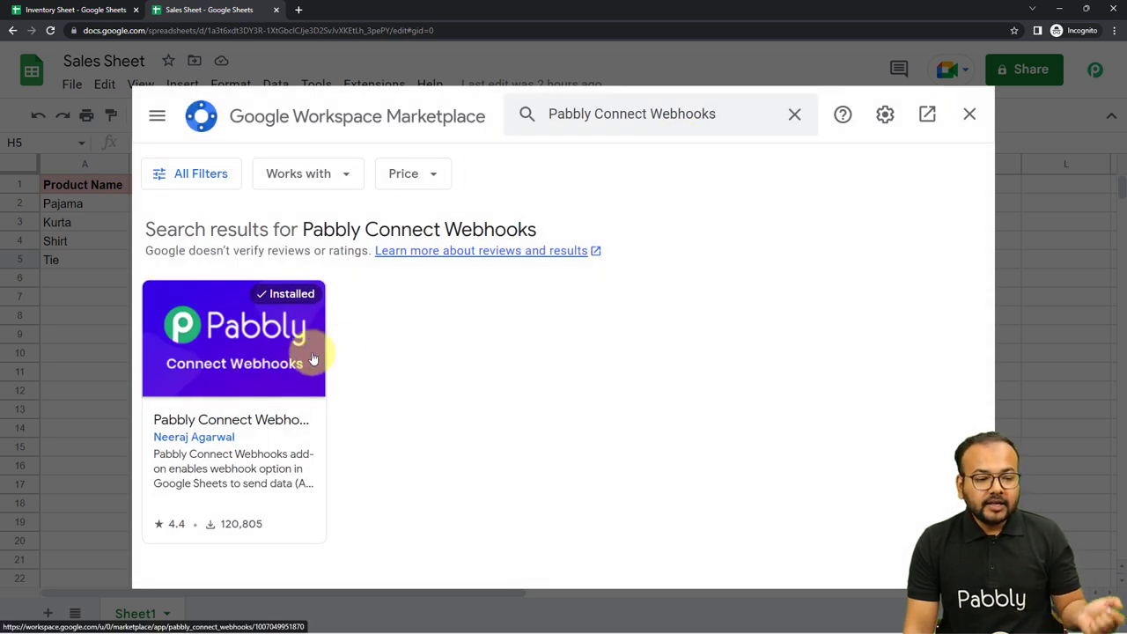
click(970, 114)
click(50, 30)
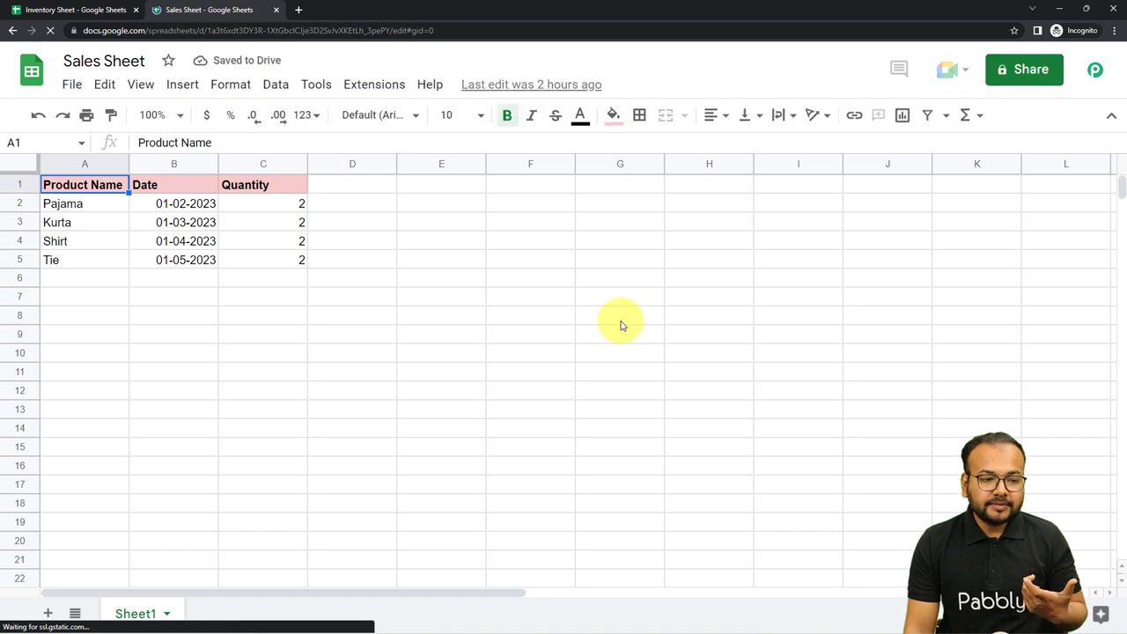
click(374, 85)
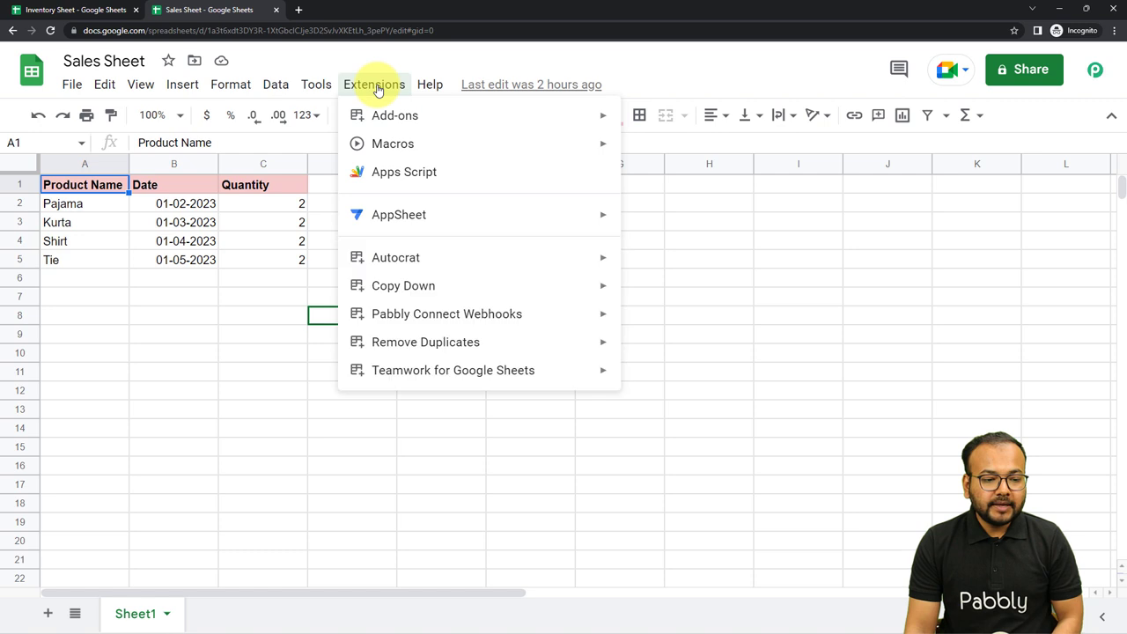
mouse_move(392, 317)
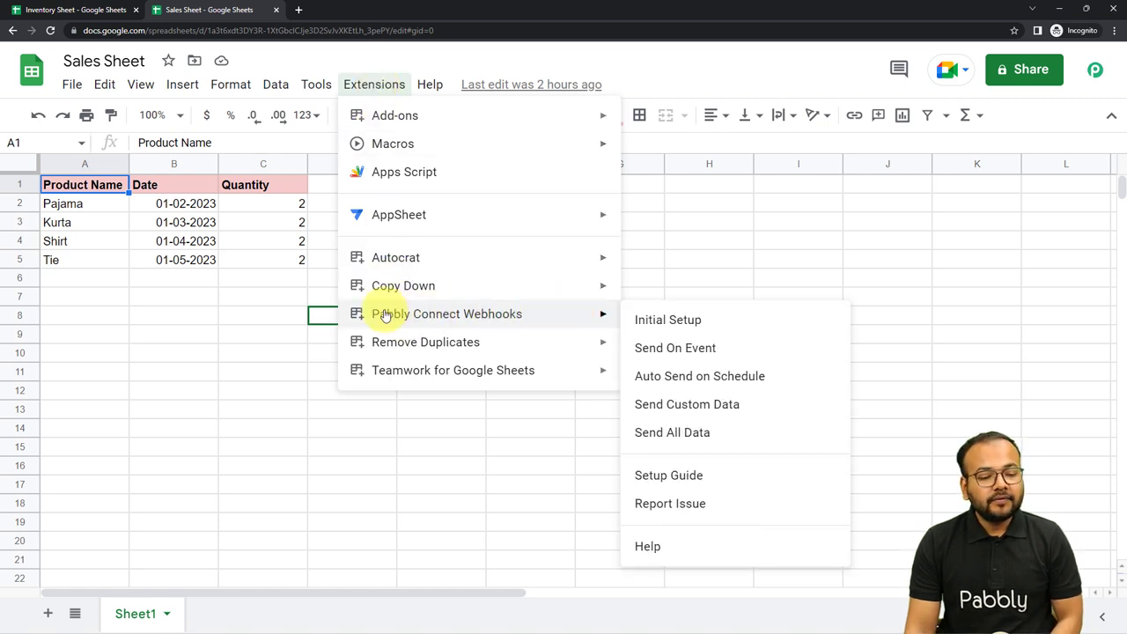
click(677, 329)
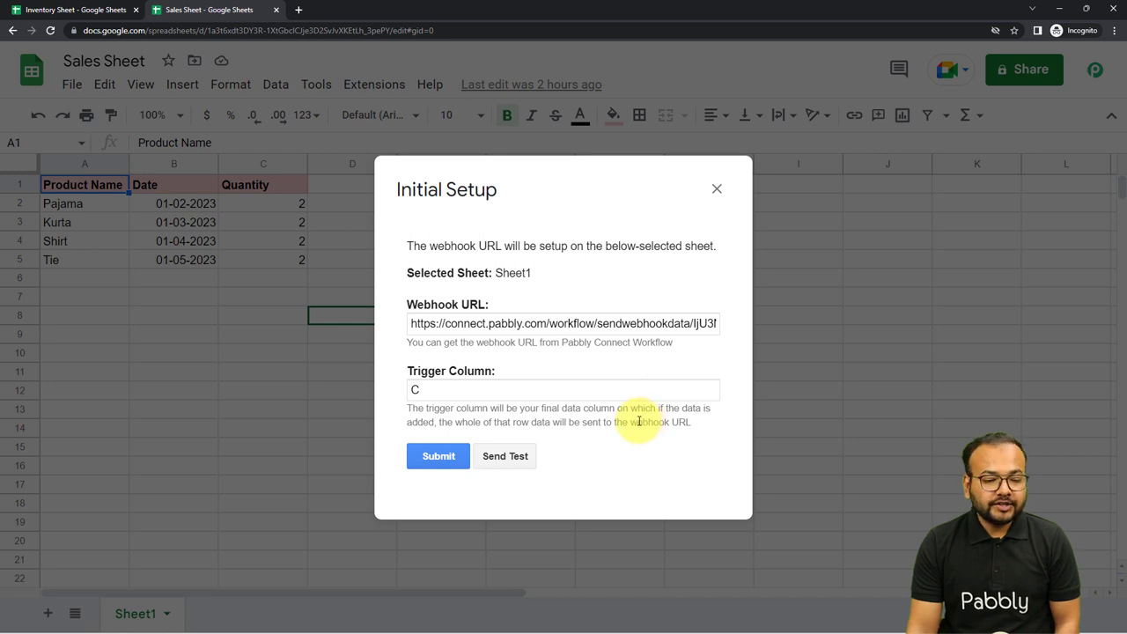
click(715, 188)
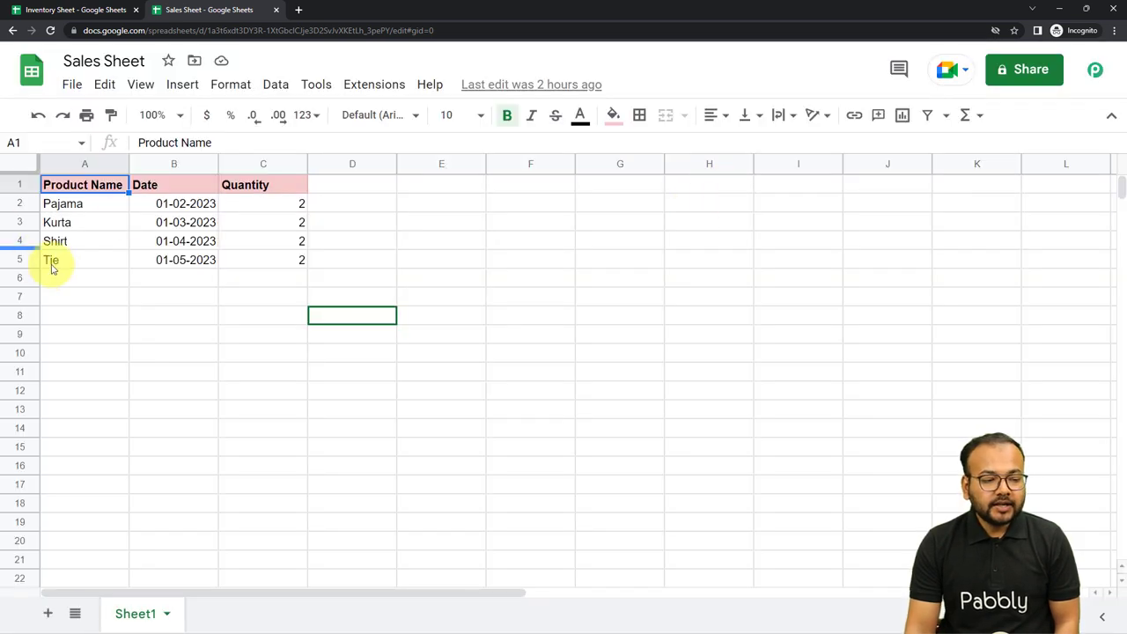
click(84, 264)
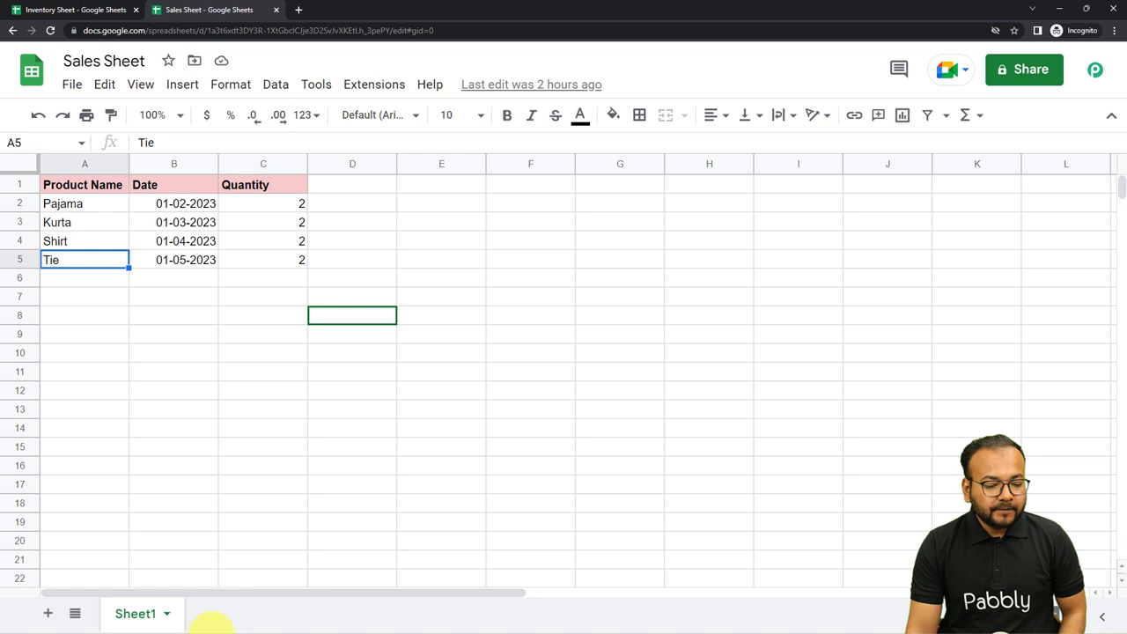
Switch to the Pabbly Connect workflow and copy the trigger's webhook URL again.
mouse_move(226, 619)
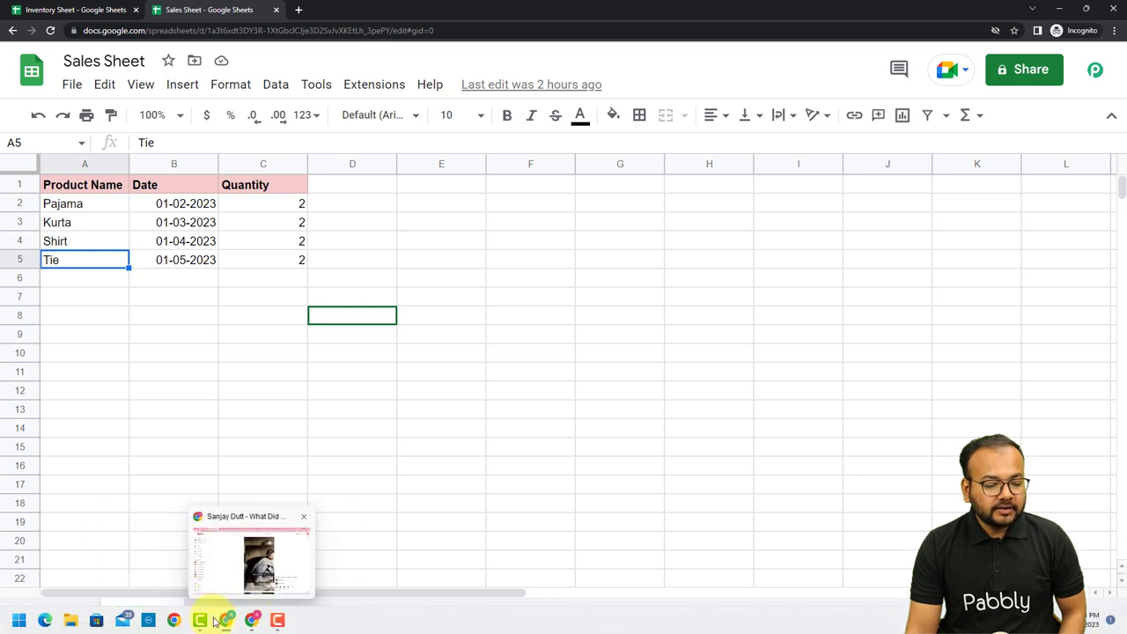
click(180, 571)
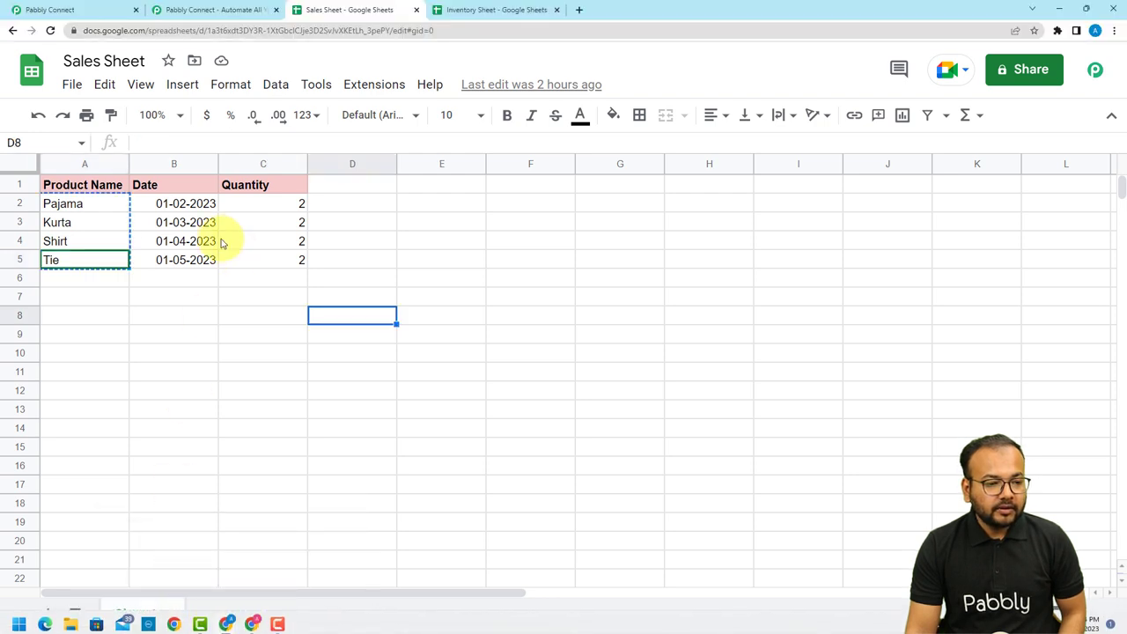
click(40, 10)
click(889, 74)
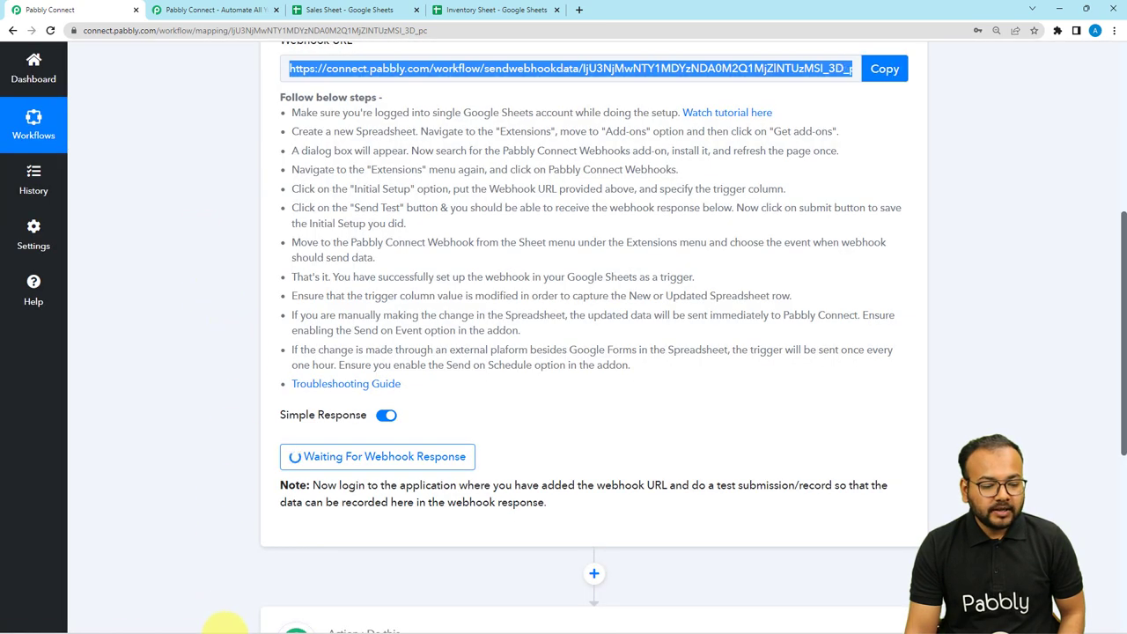
Back in Sales Sheet, open the Pabbly Connect Webhooks Initial Setup and replace its webhook URL with the copied one.
mouse_move(226, 625)
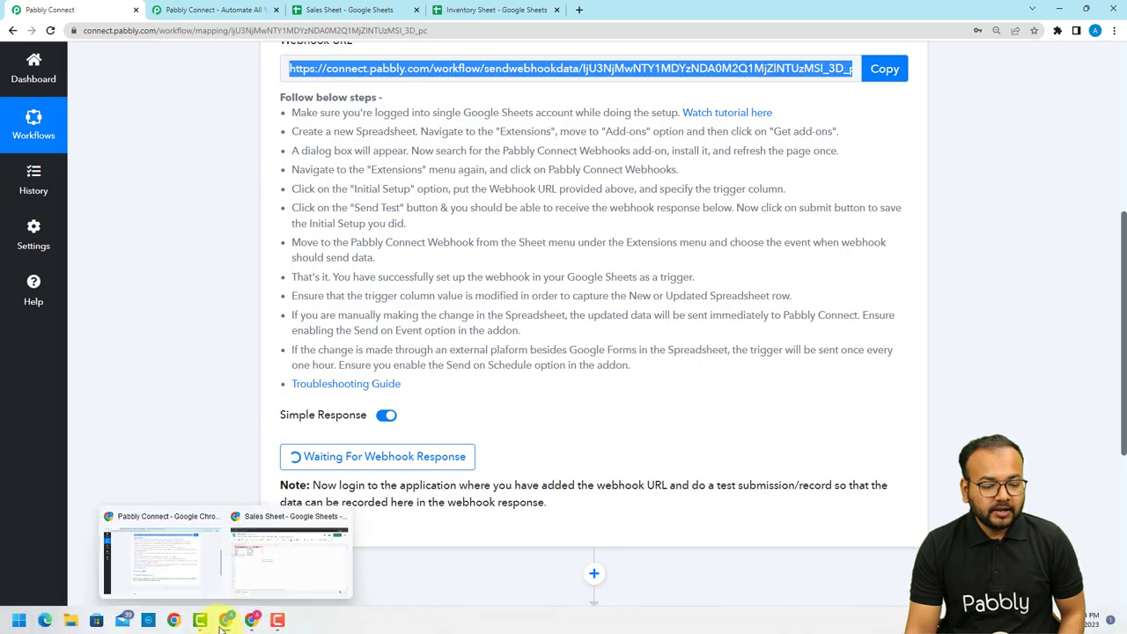
click(252, 558)
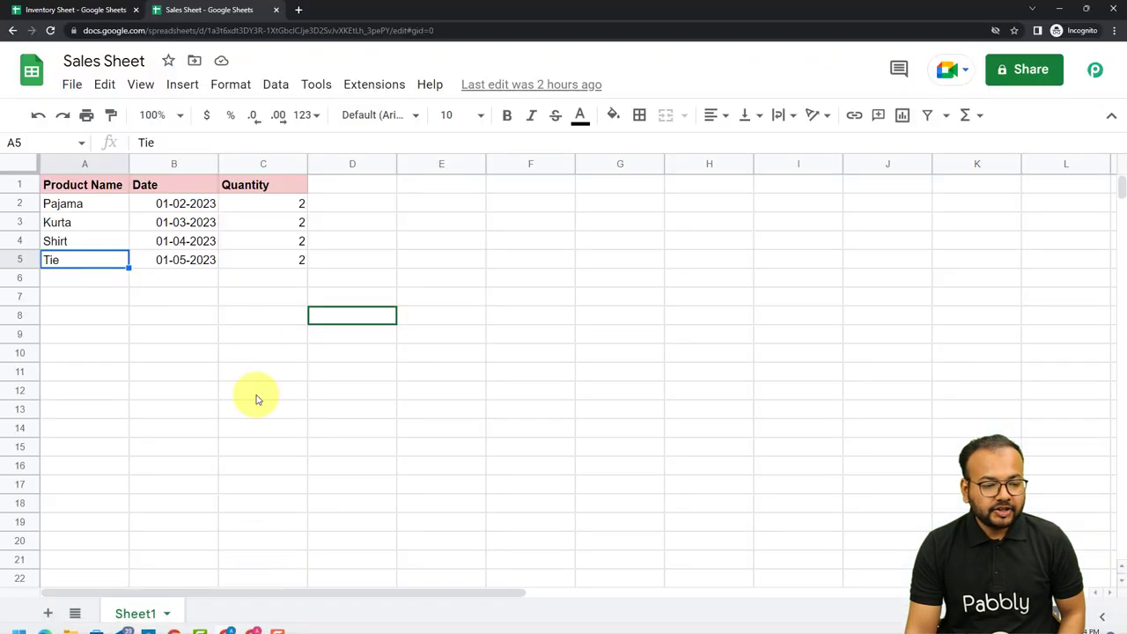
click(371, 84)
mouse_move(411, 317)
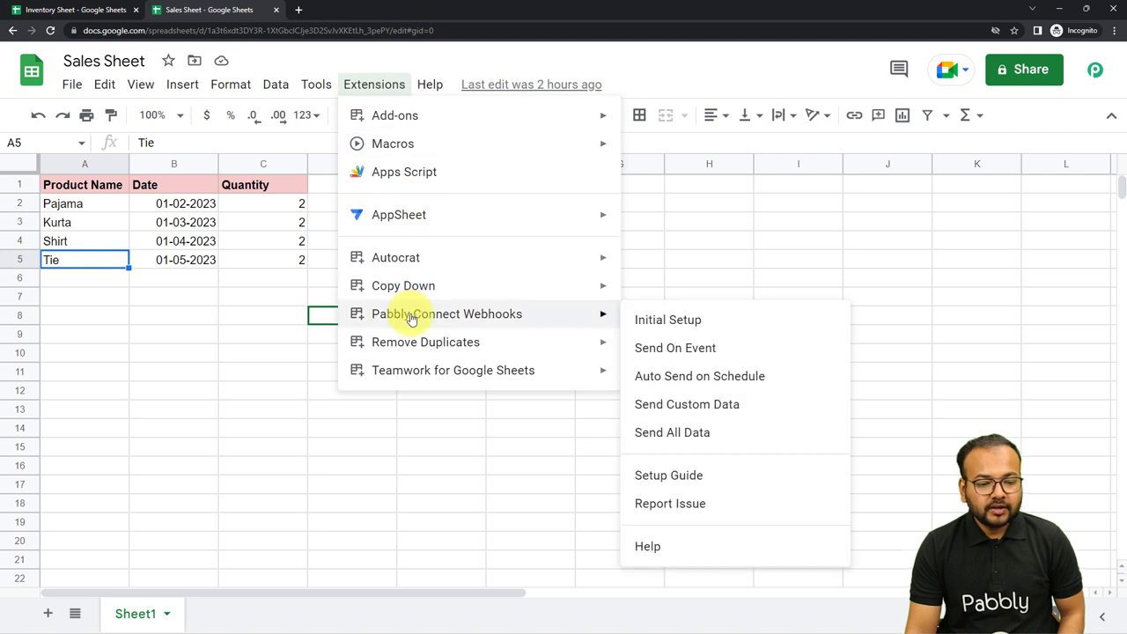
click(656, 322)
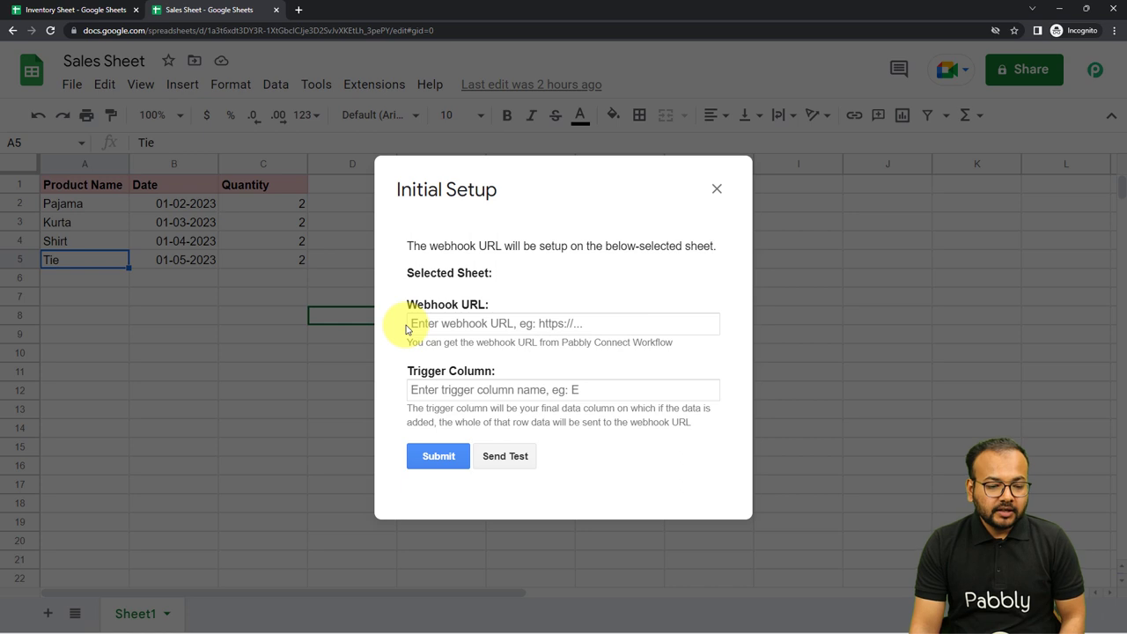
click(434, 323)
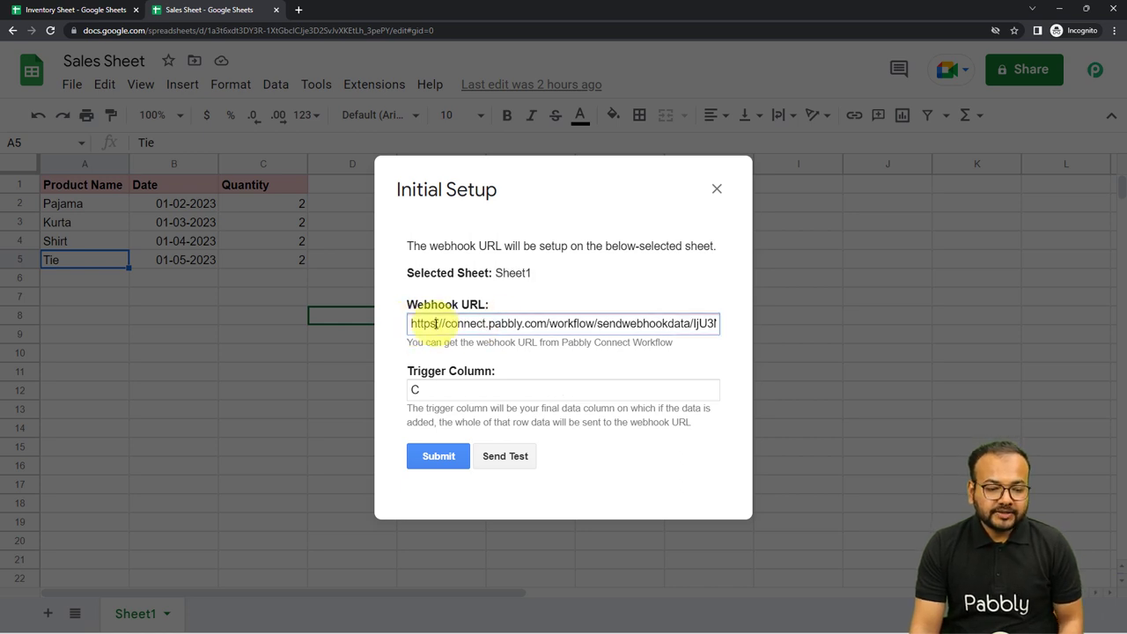
key(ctrl+a)
key(BackSpace)
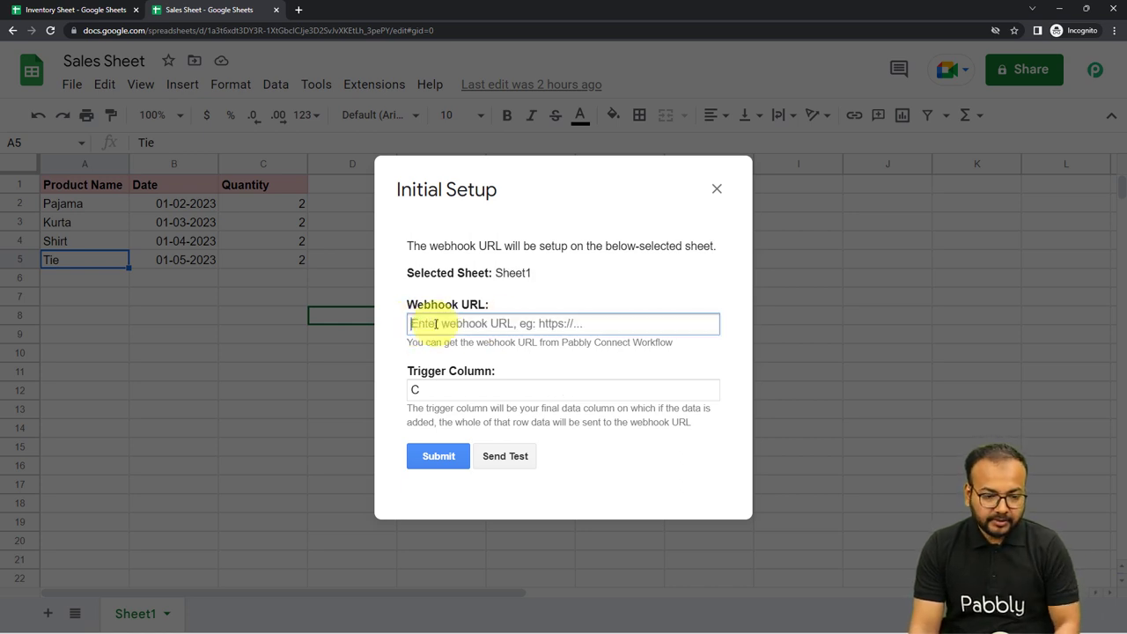
right_click(435, 323)
click(478, 411)
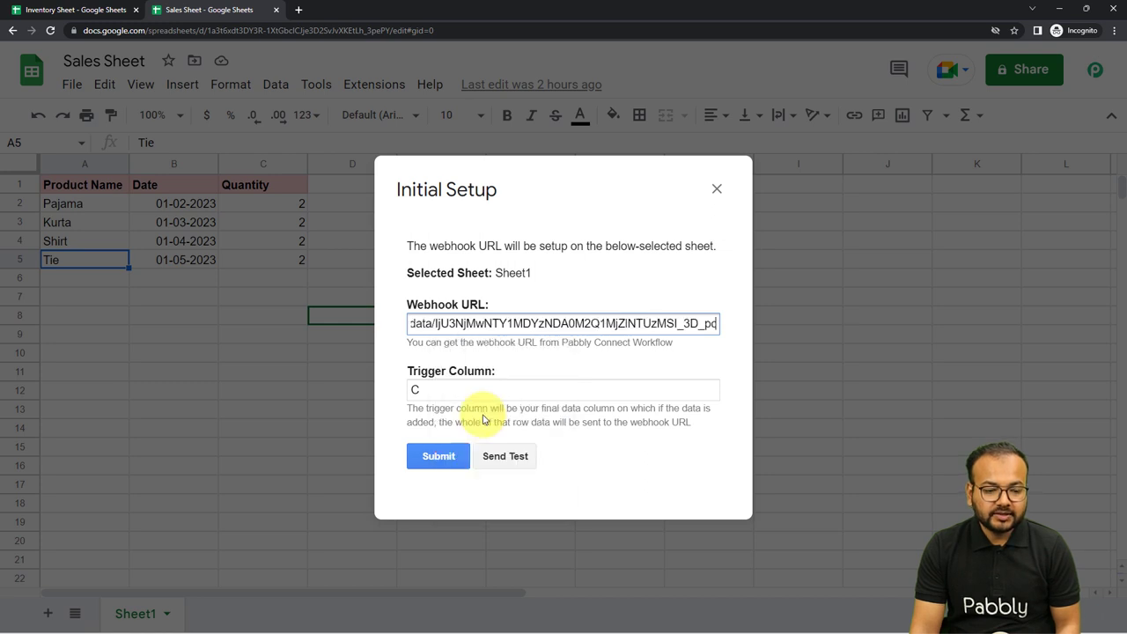
click(482, 417)
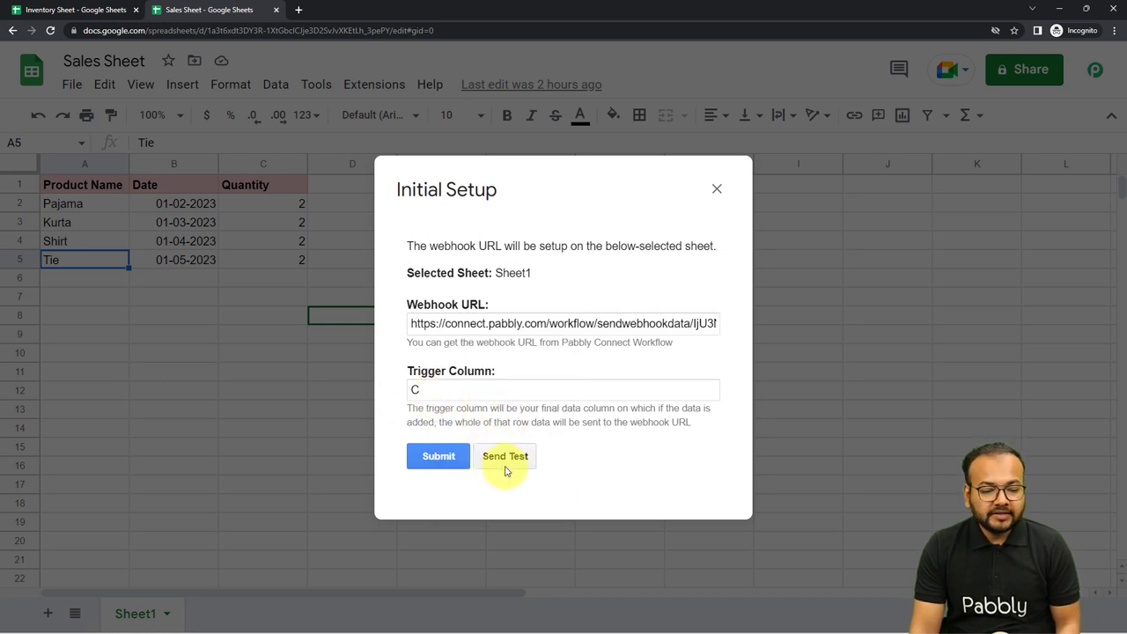
Check in the Pabbly Connect workflow whether the trigger is ready to receive a webhook response.
mouse_move(226, 619)
click(206, 585)
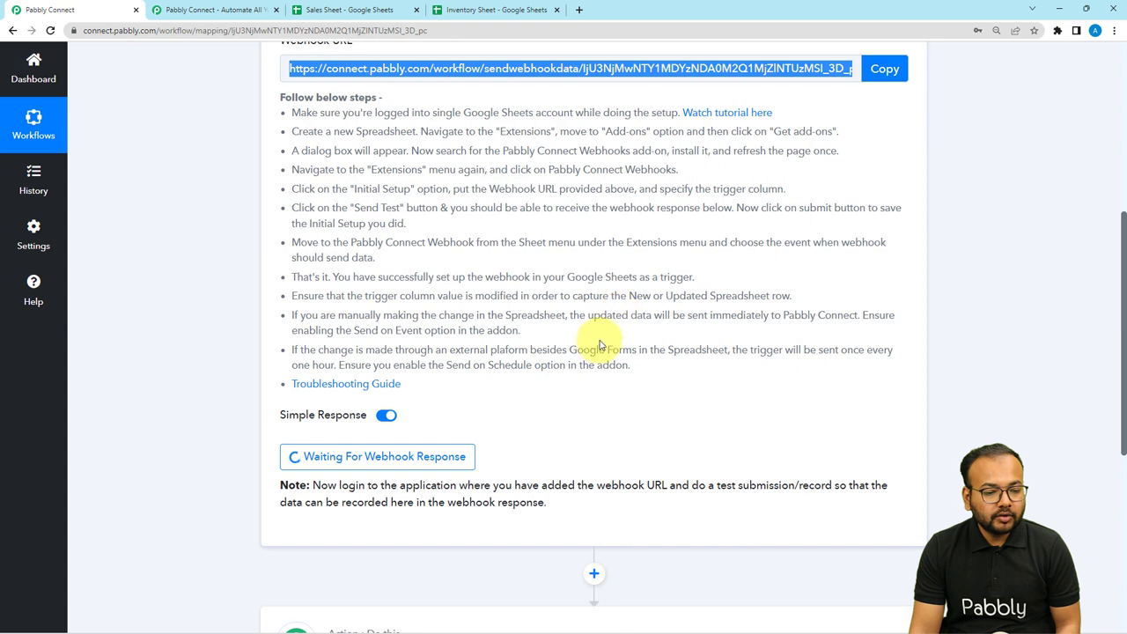
scroll(595, 350, down, 2)
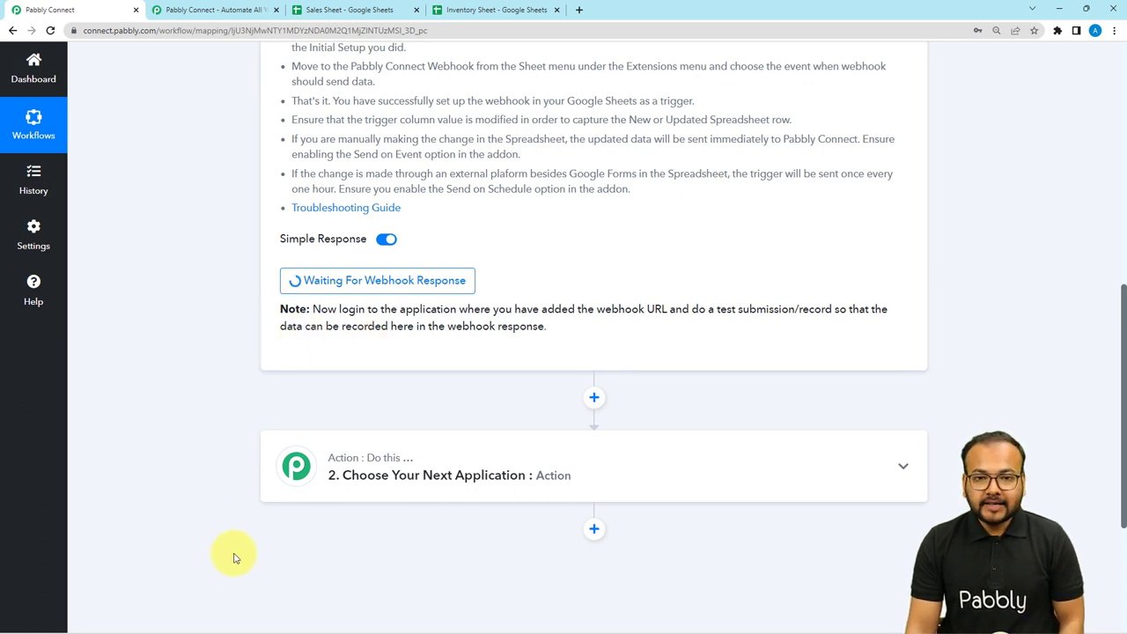
mouse_move(225, 617)
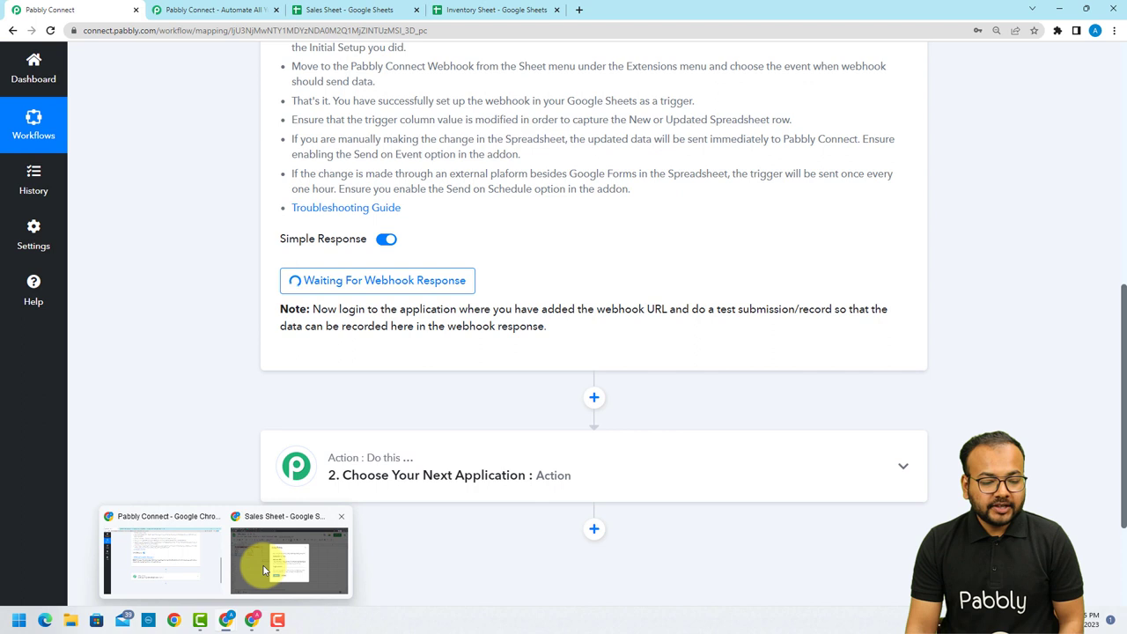
Send test data from the Sales Sheet Initial Setup and review the response captured in the Pabbly Connect workflow.
click(263, 570)
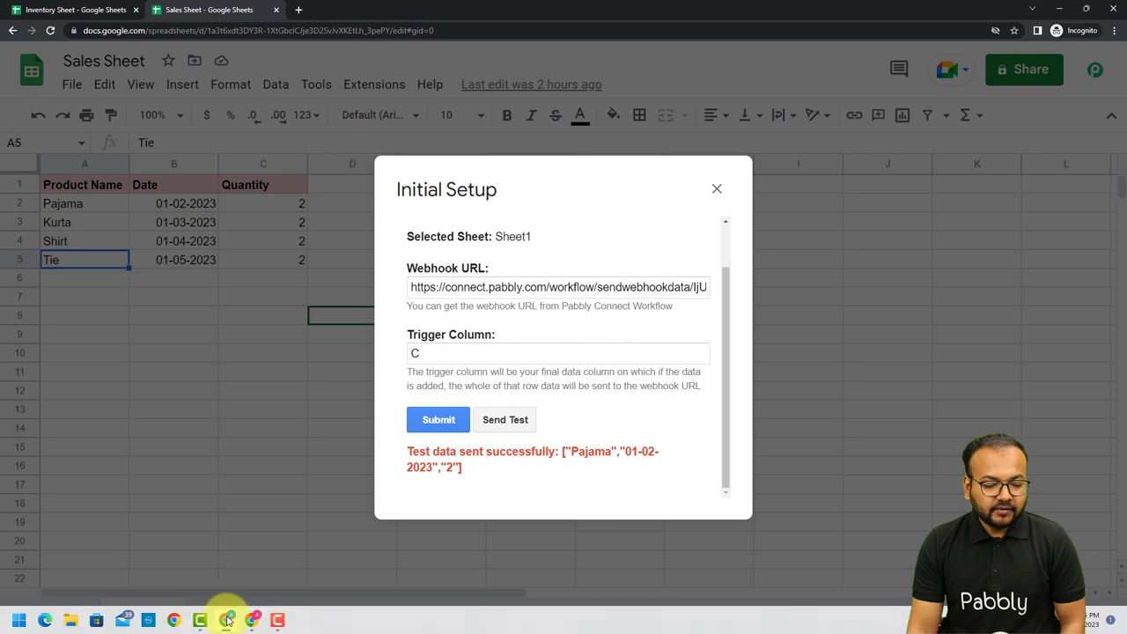
mouse_move(214, 603)
click(194, 568)
scroll(189, 393, down, 2)
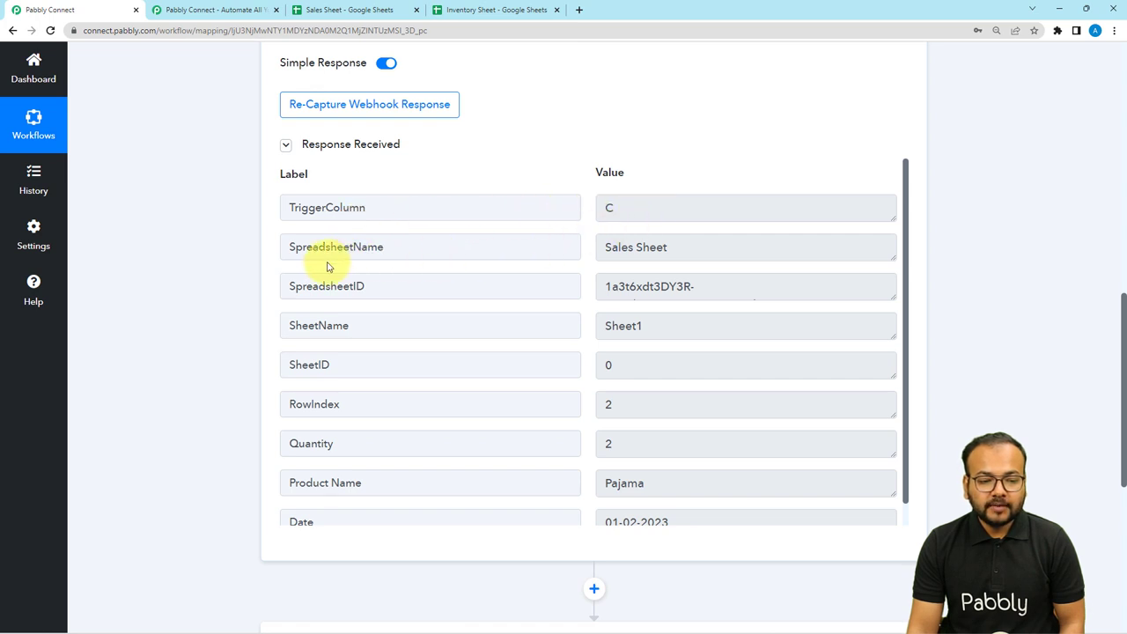
scroll(465, 327, down, 1)
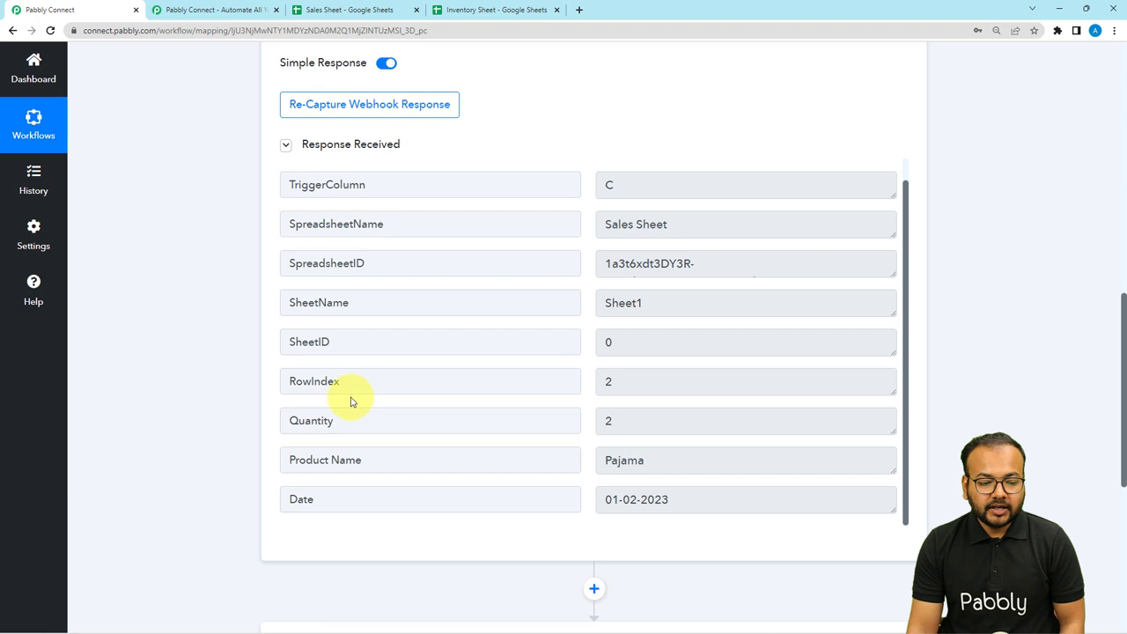
scroll(465, 414, down, 2)
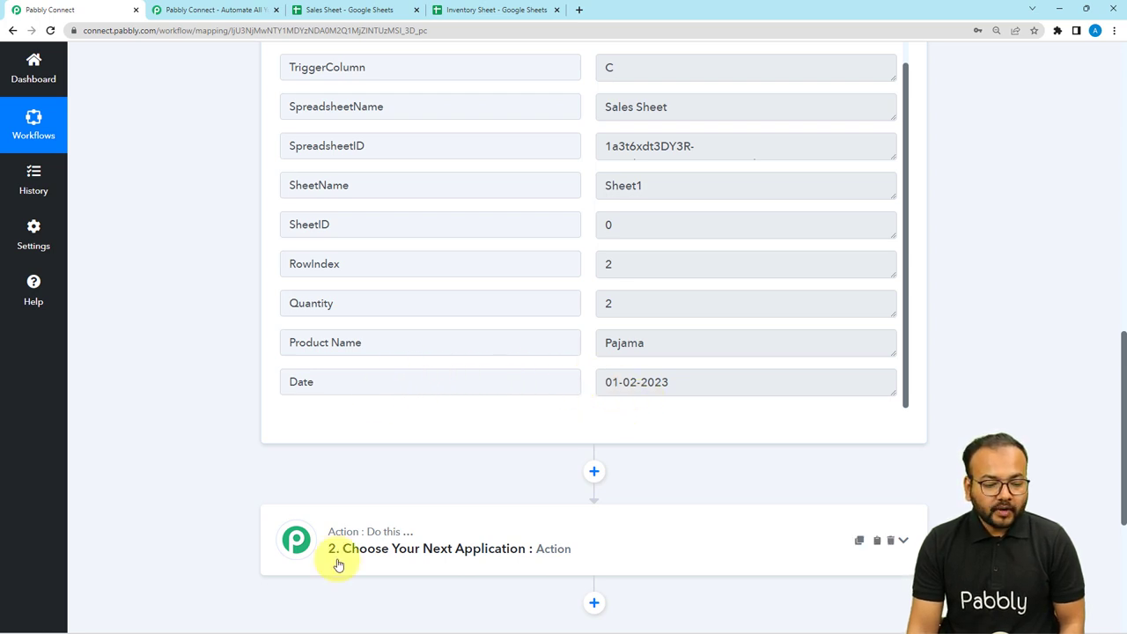
Return to Sales Sheet, submit the webhook Initial Setup and close its dialog.
mouse_move(227, 621)
click(250, 575)
click(431, 419)
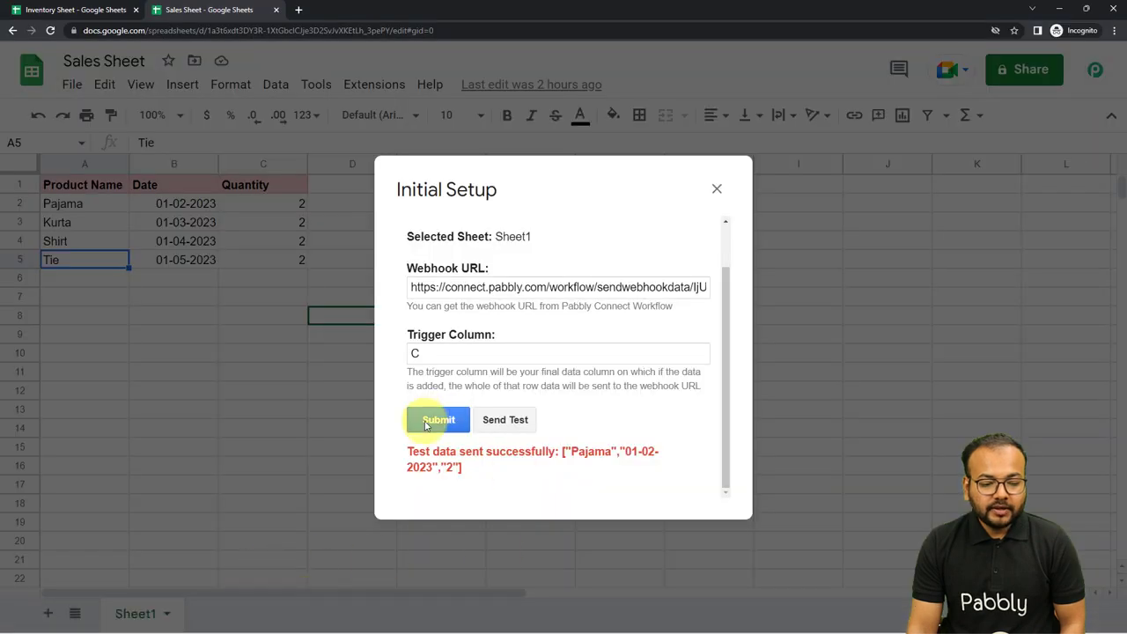
click(718, 191)
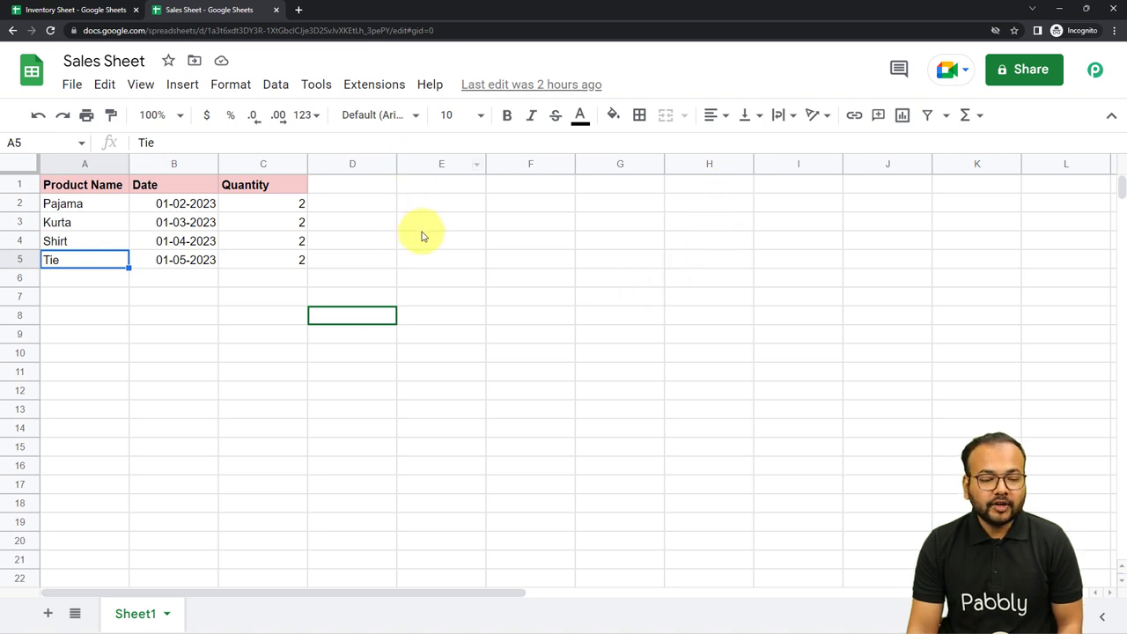
Enable Send On Event for the Pabbly Connect Webhooks add-on in Sales Sheet.
click(392, 90)
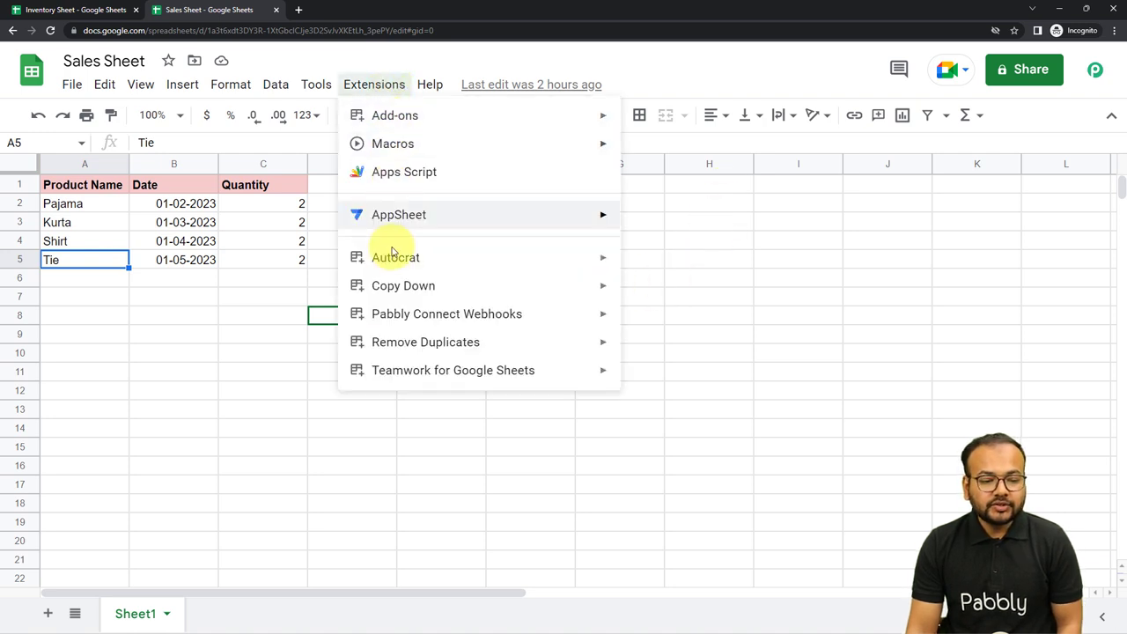
mouse_move(388, 320)
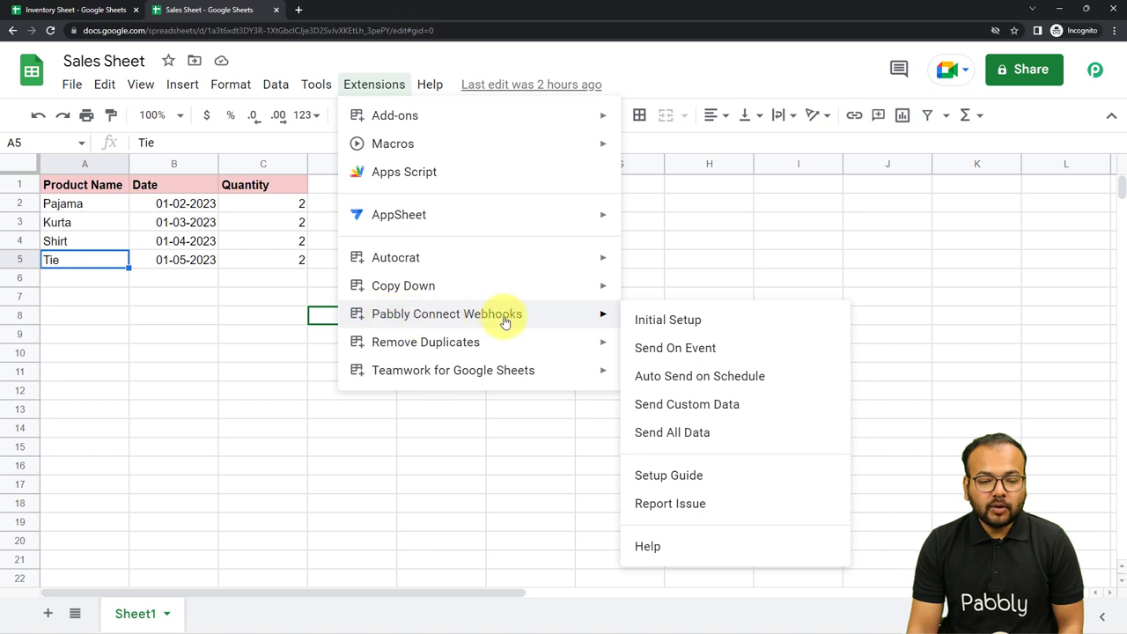
click(720, 358)
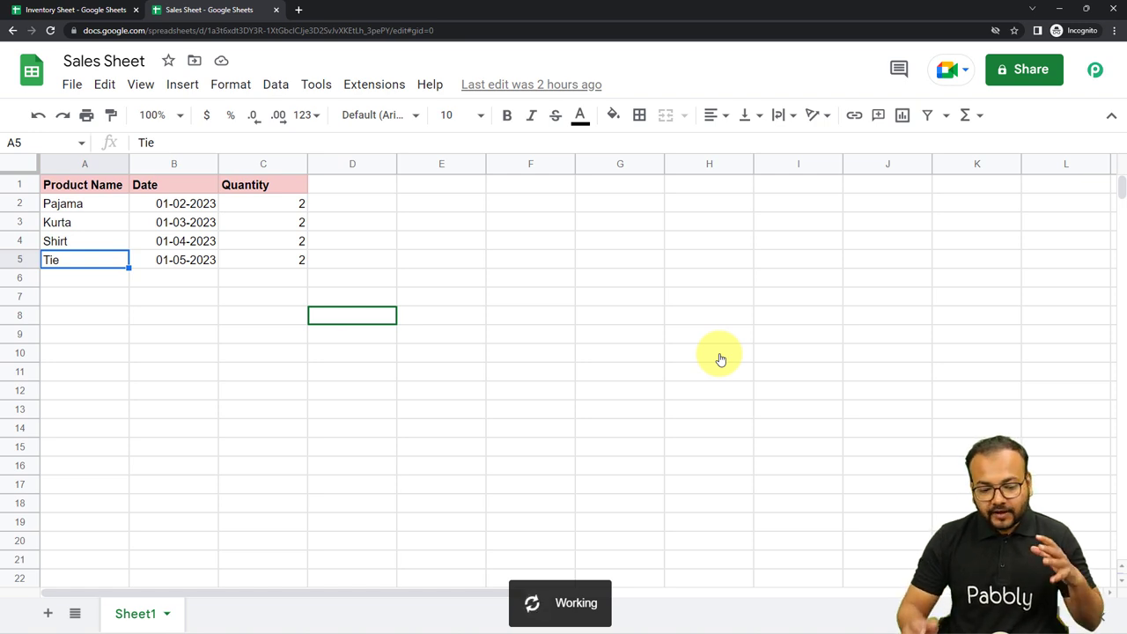
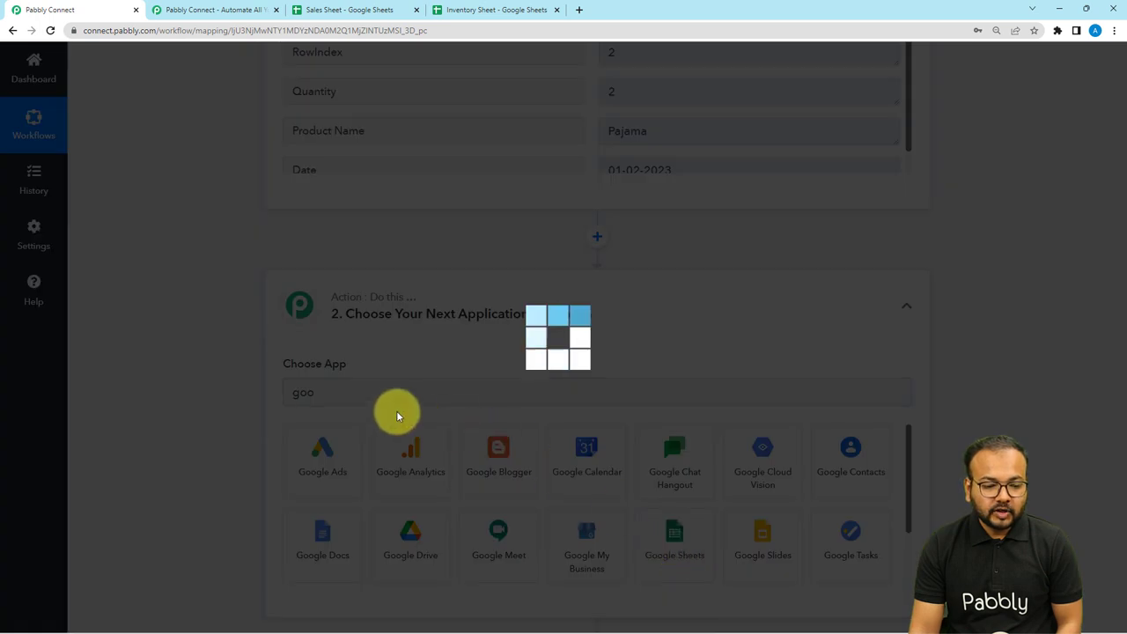
Set the event of the workflow's Google Sheets action to Lookup Spreadsheet Rows.
scroll(258, 346, down, 1)
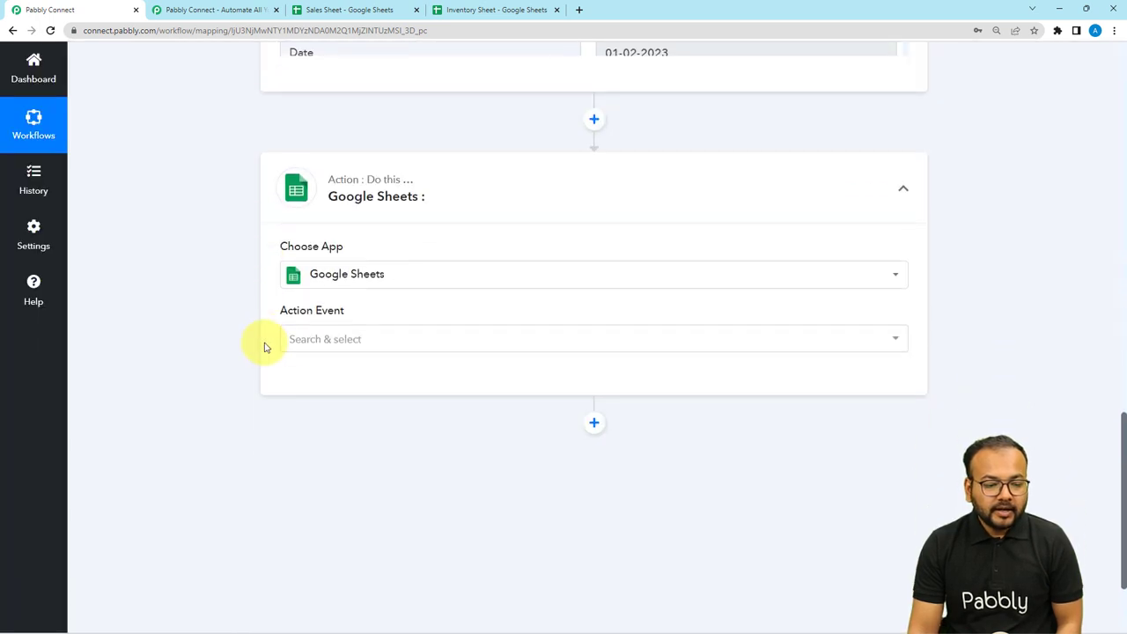
click(339, 341)
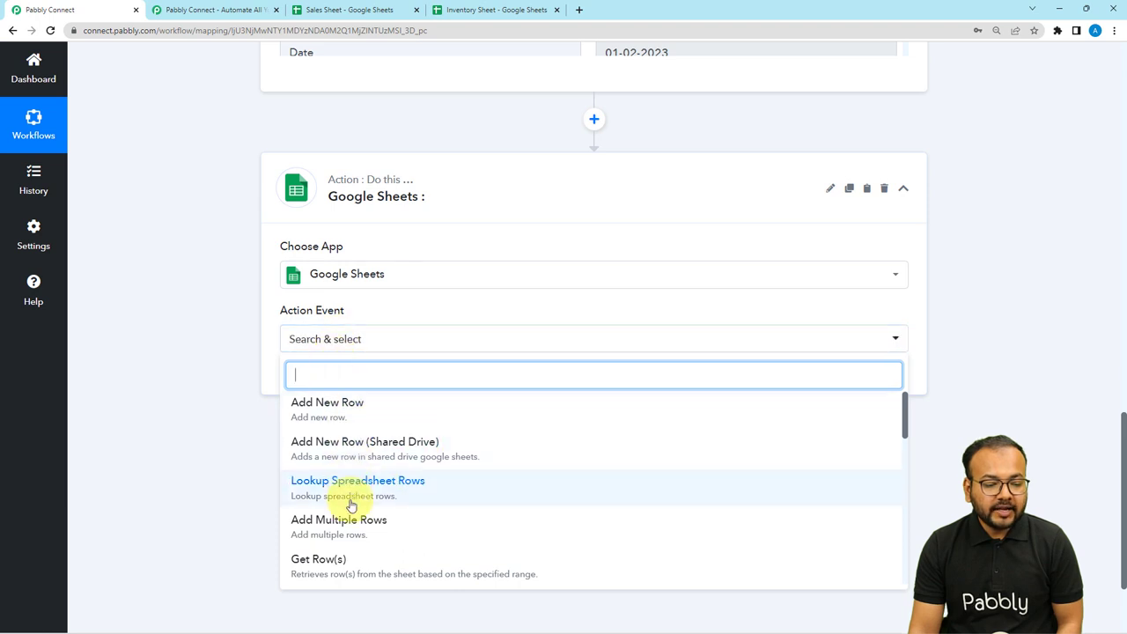
click(470, 493)
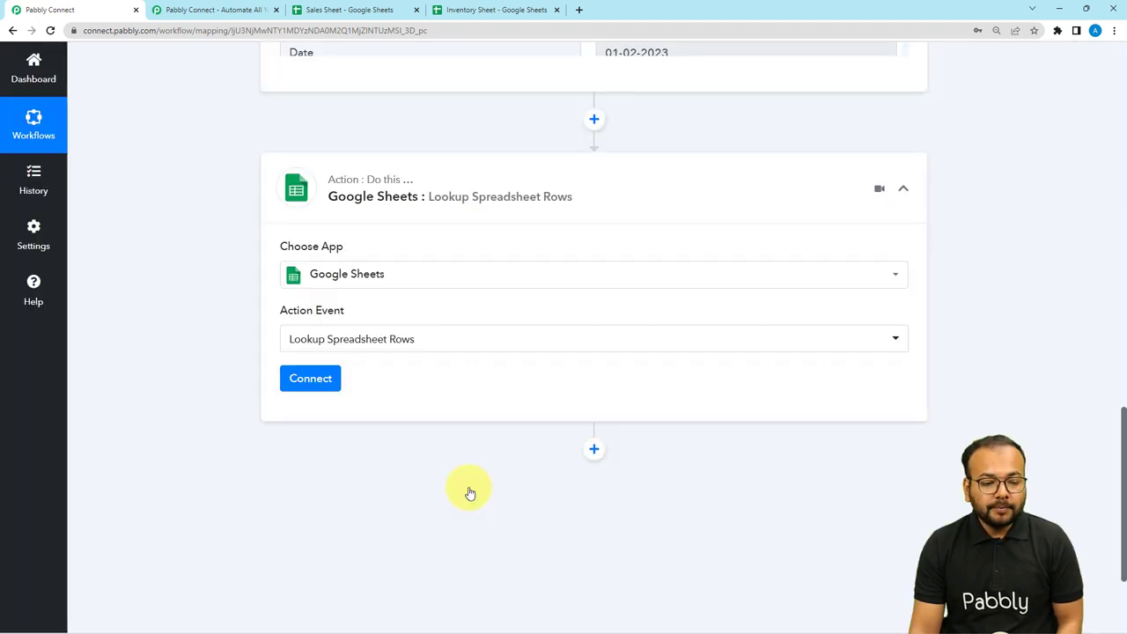
Review the Lookup Spreadsheet Rows action and examine the products and remaining stock units in Inventory Sheet.
scroll(429, 458, up, 1)
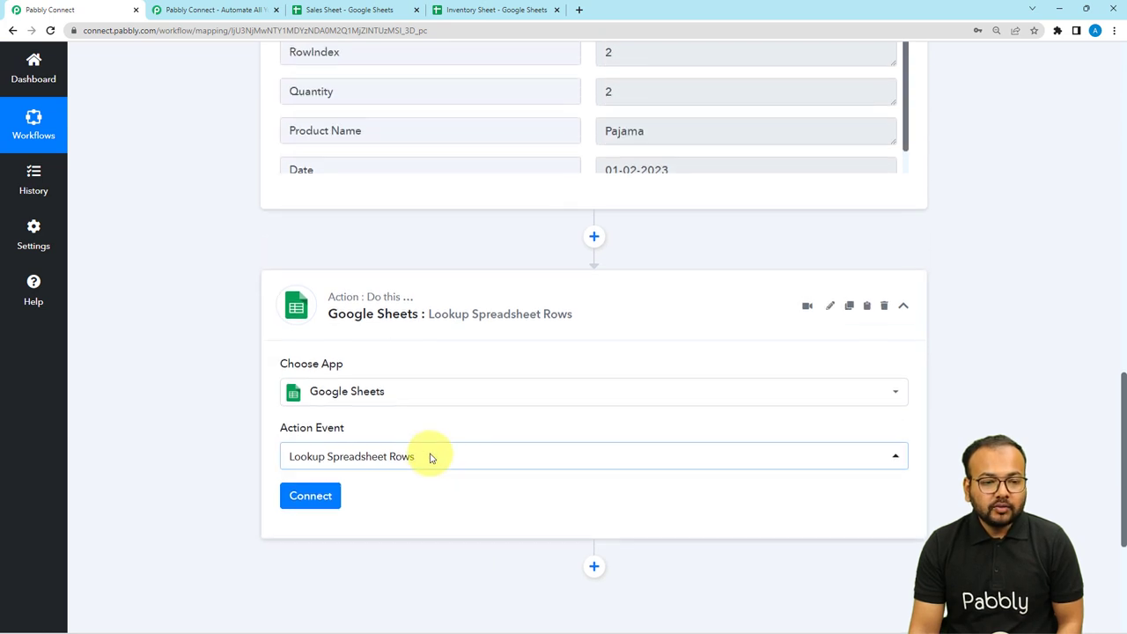
scroll(432, 340, up, 1)
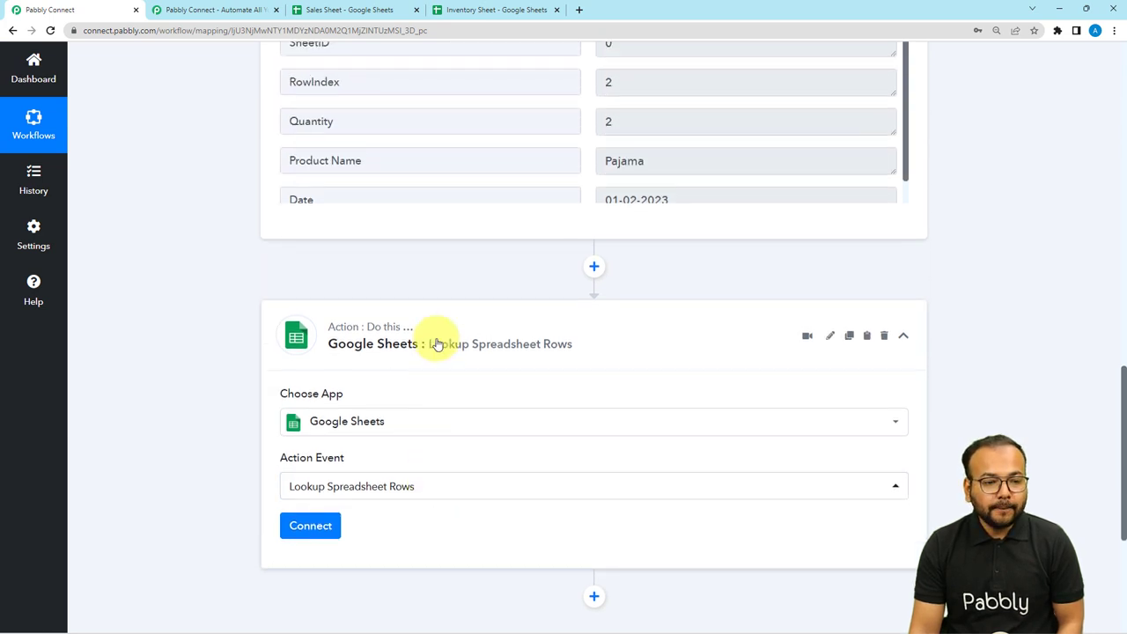
click(480, 10)
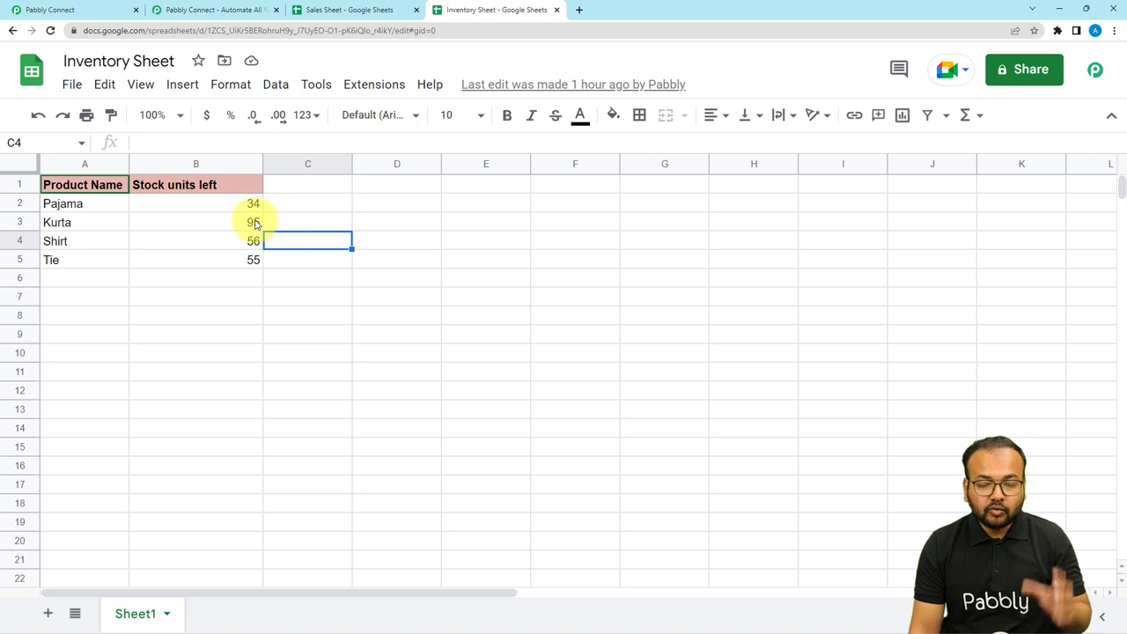
Compare the product and quantity in the workflow's captured webhook response with the product stock listed in Inventory Sheet.
click(112, 9)
scroll(290, 281, up, 2)
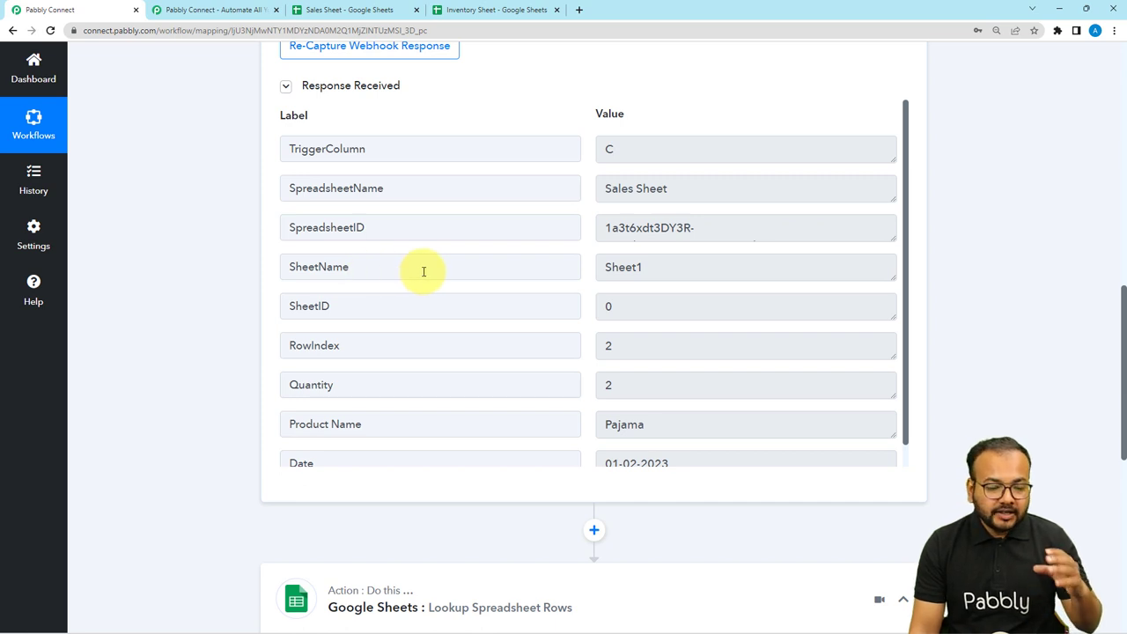
scroll(423, 271, down, 1)
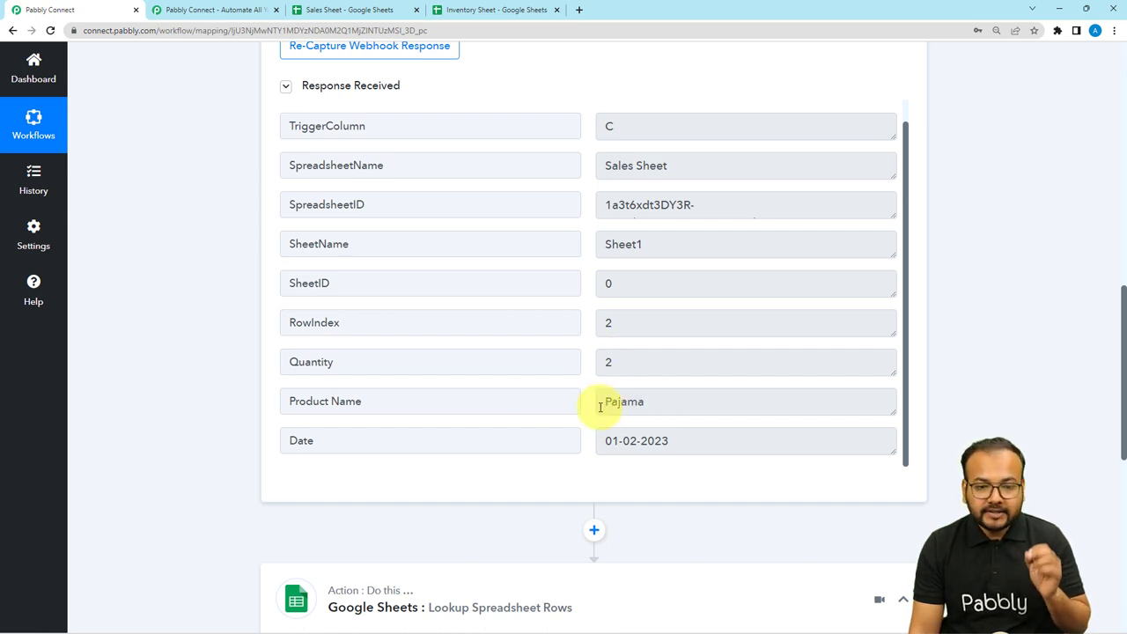
scroll(224, 396, down, 2)
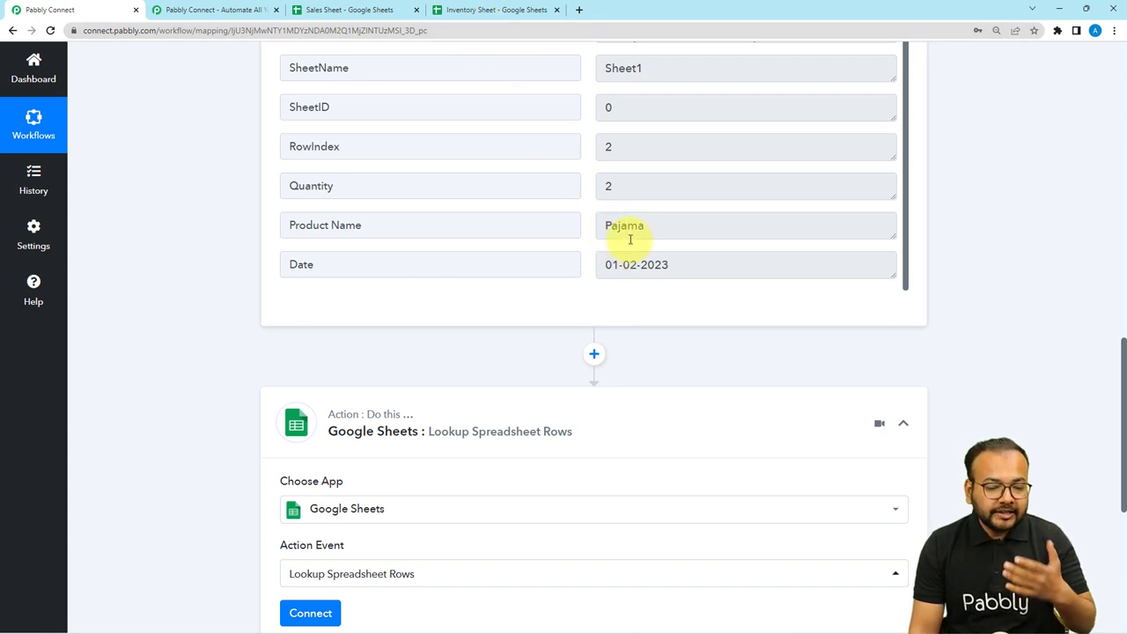
scroll(440, 410, down, 3)
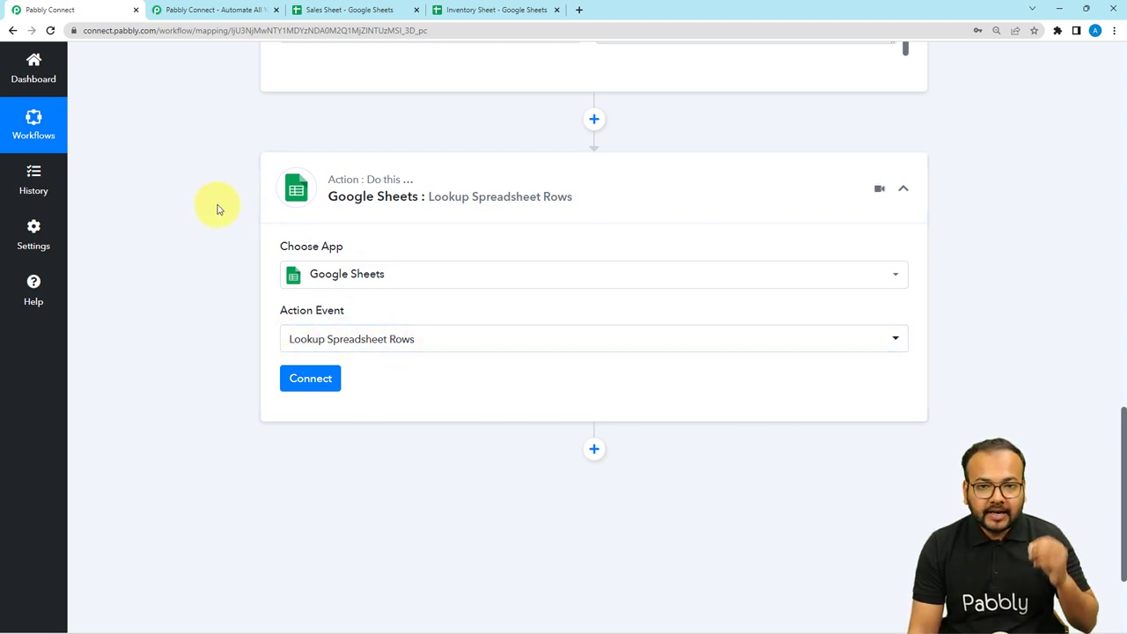
click(451, 12)
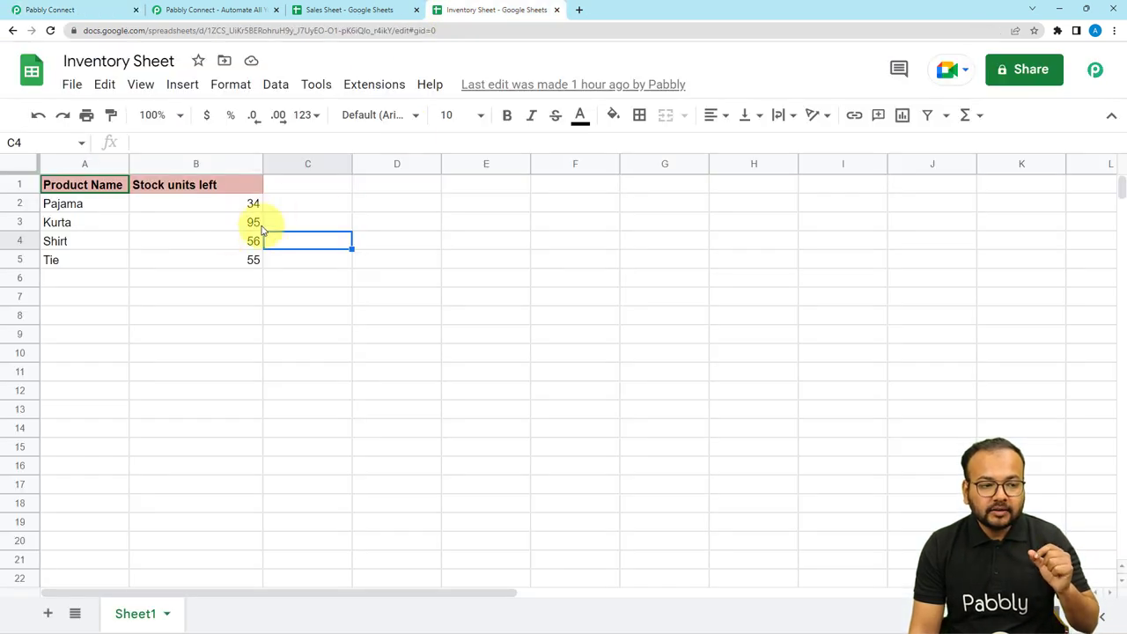
click(93, 11)
scroll(181, 141, up, 2)
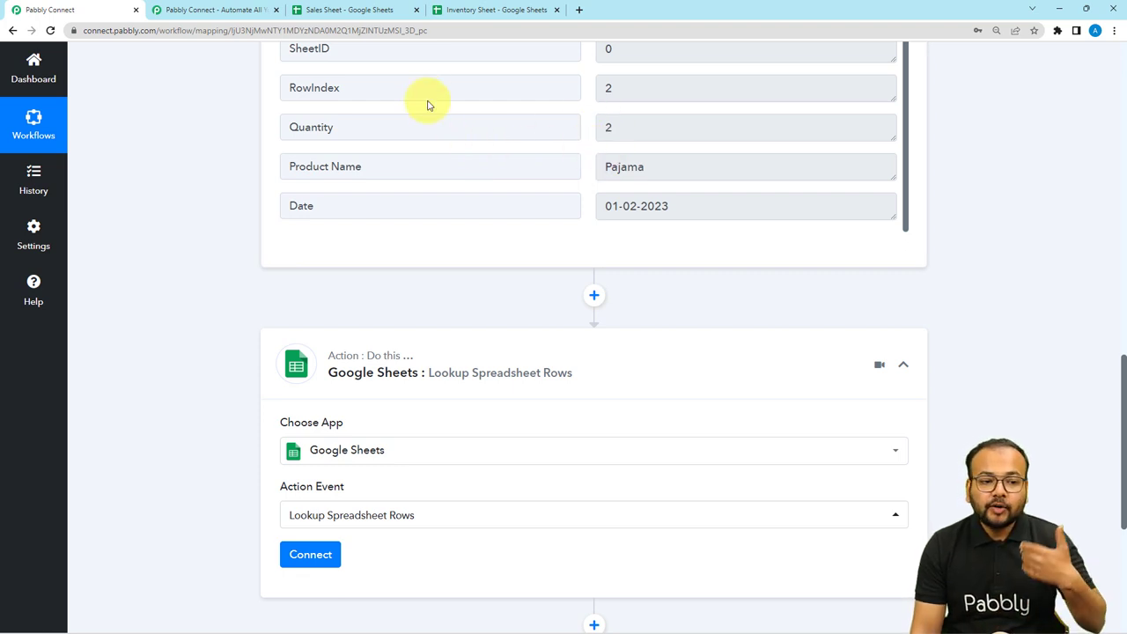
click(495, 11)
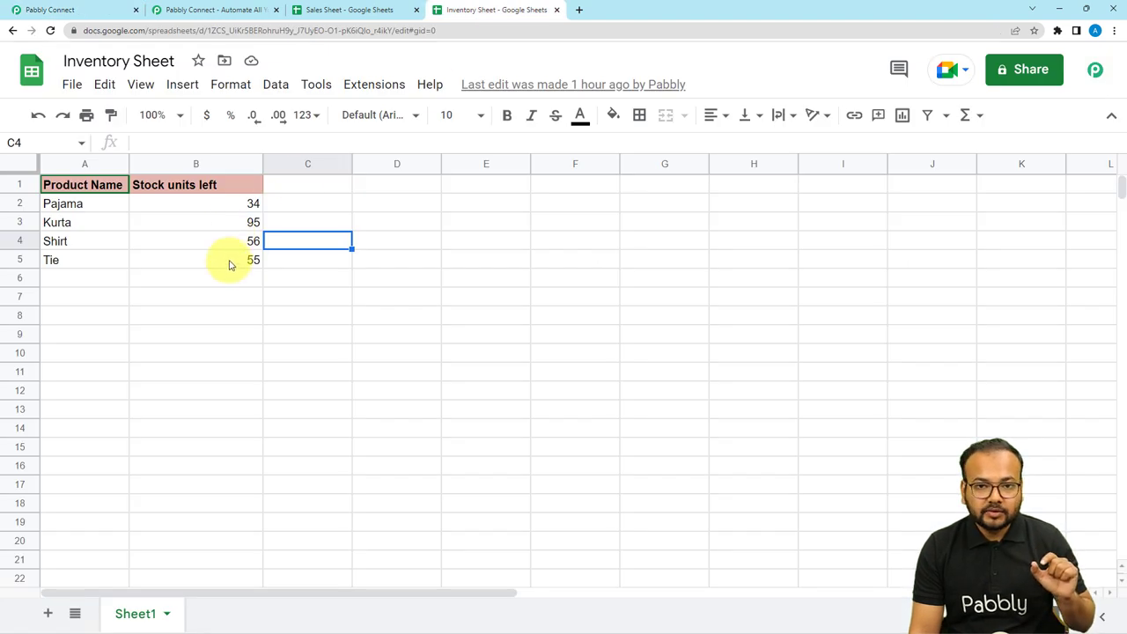
Return to the workflow and connect the lookup action through a new Google Sheets connection, granting Pabbly Connect access to the Google account.
click(58, 13)
scroll(239, 365, down, 2)
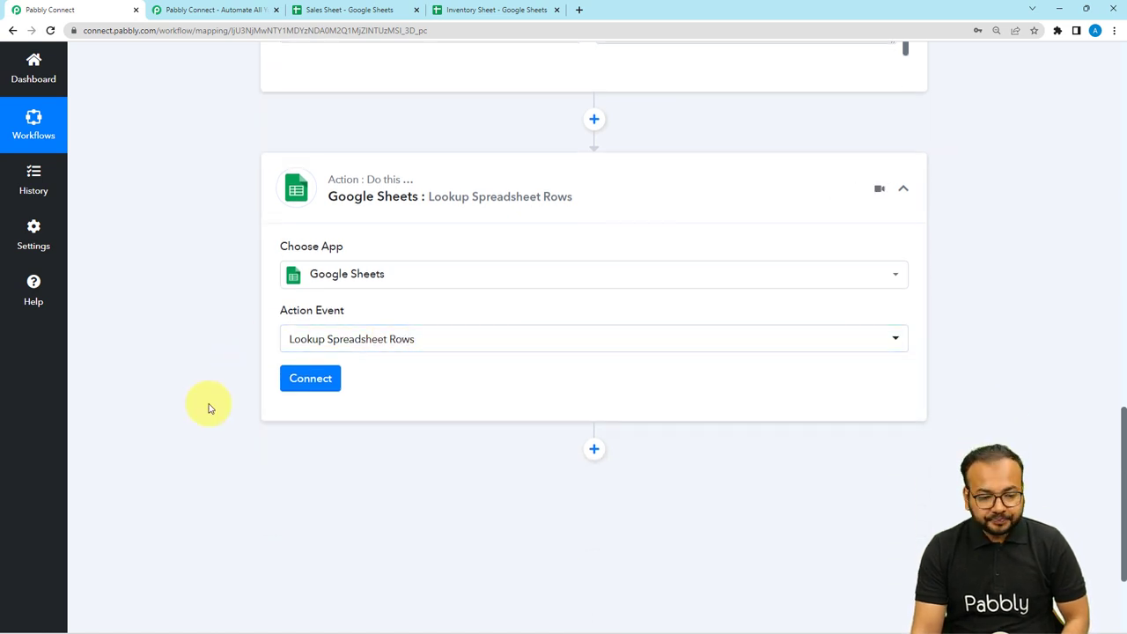
click(302, 380)
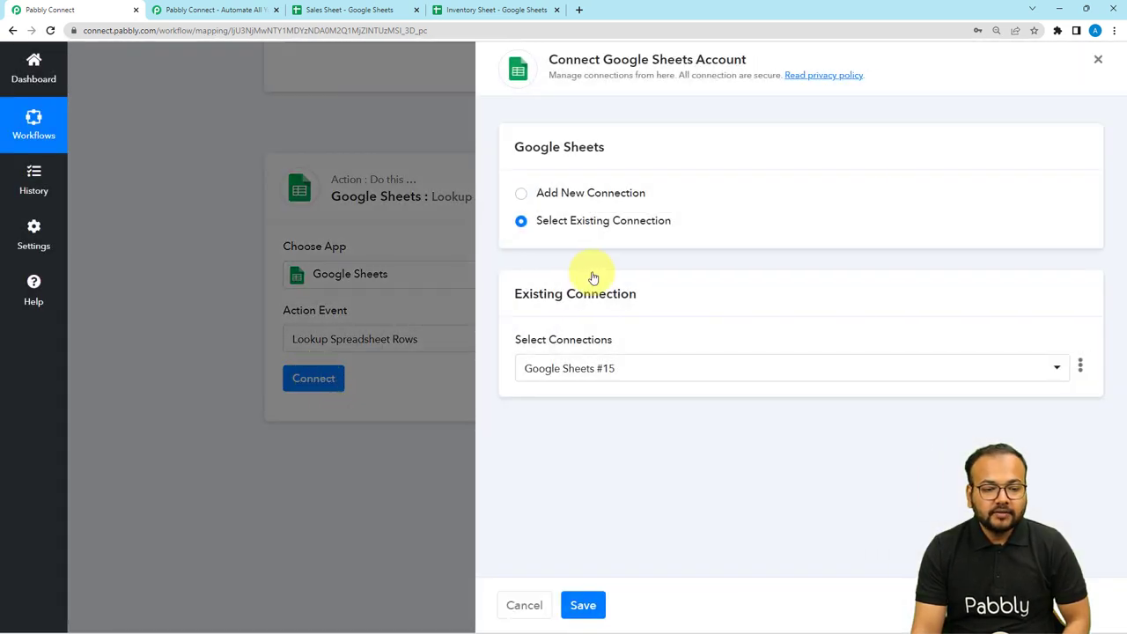
click(520, 193)
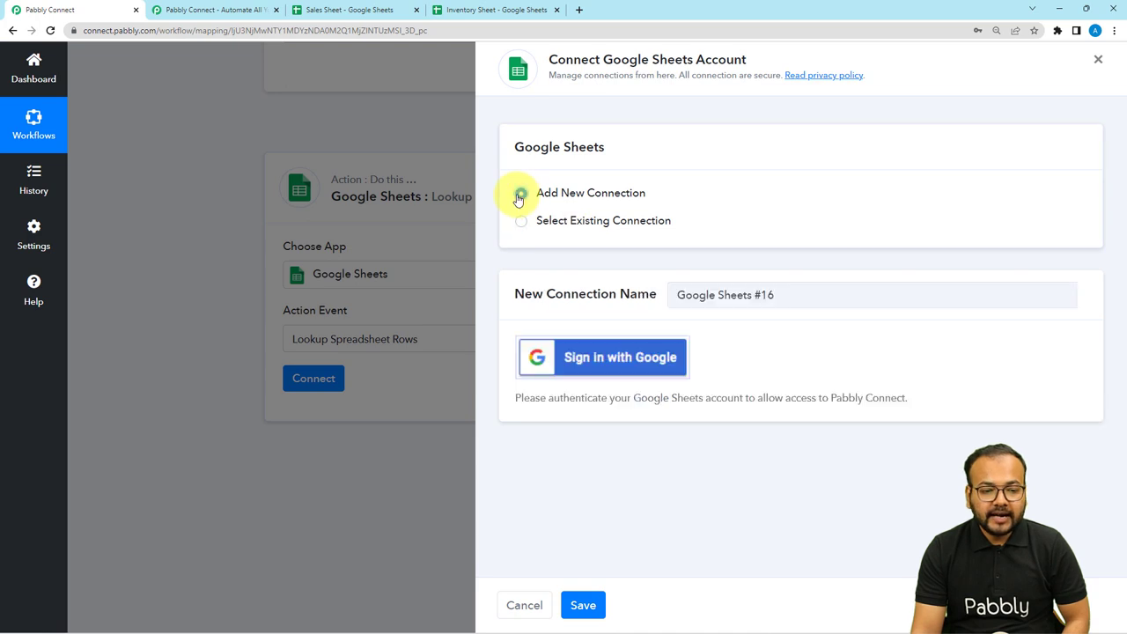
click(629, 359)
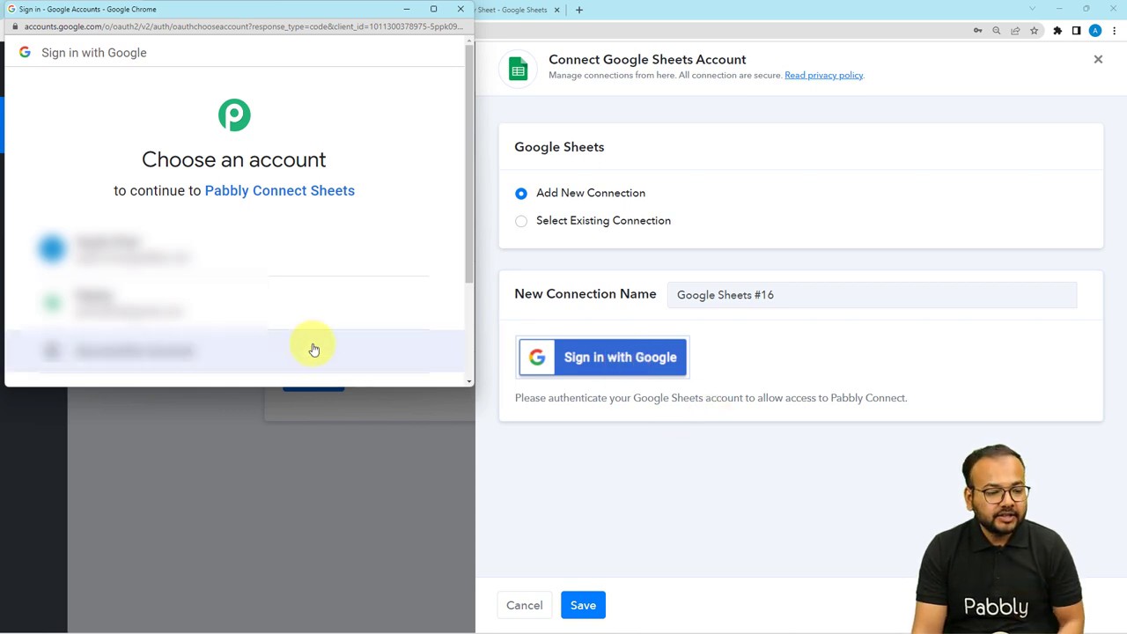
click(259, 302)
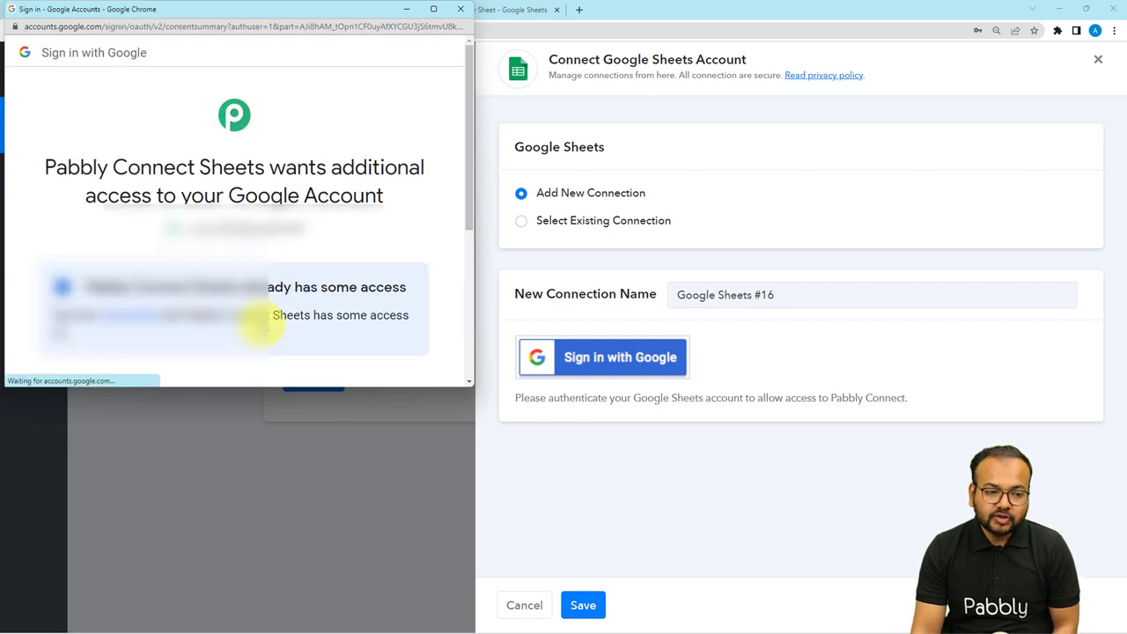
scroll(277, 269, down, 3)
click(278, 269)
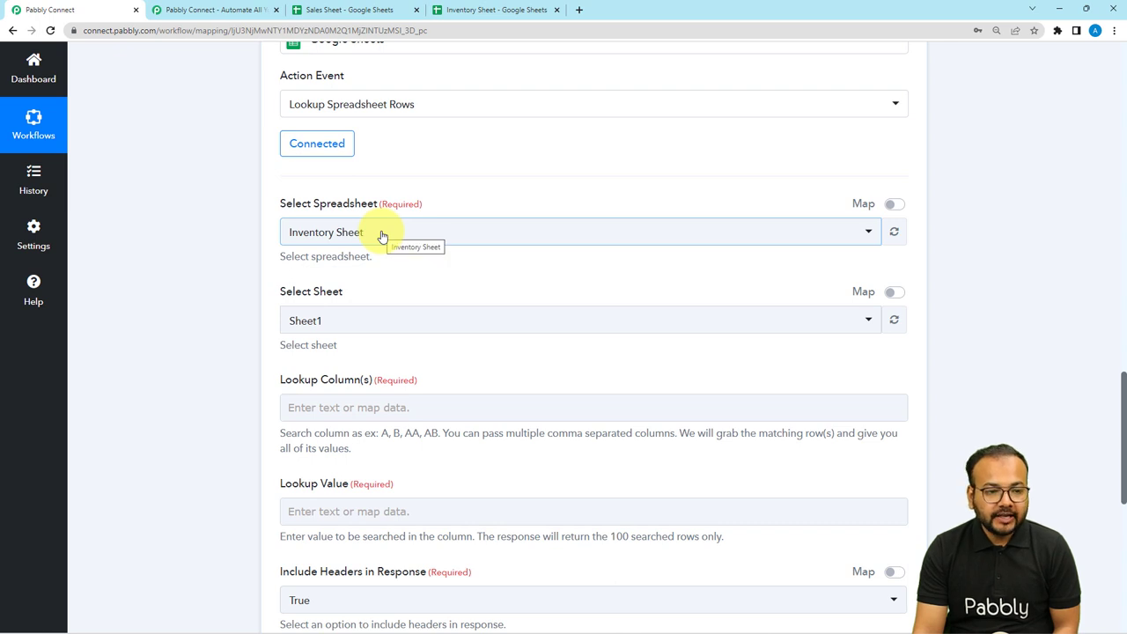
Select Inventory Sheet as the lookup action's spreadsheet and check its name and the Sheet1 tab against the Google Sheets file.
click(455, 10)
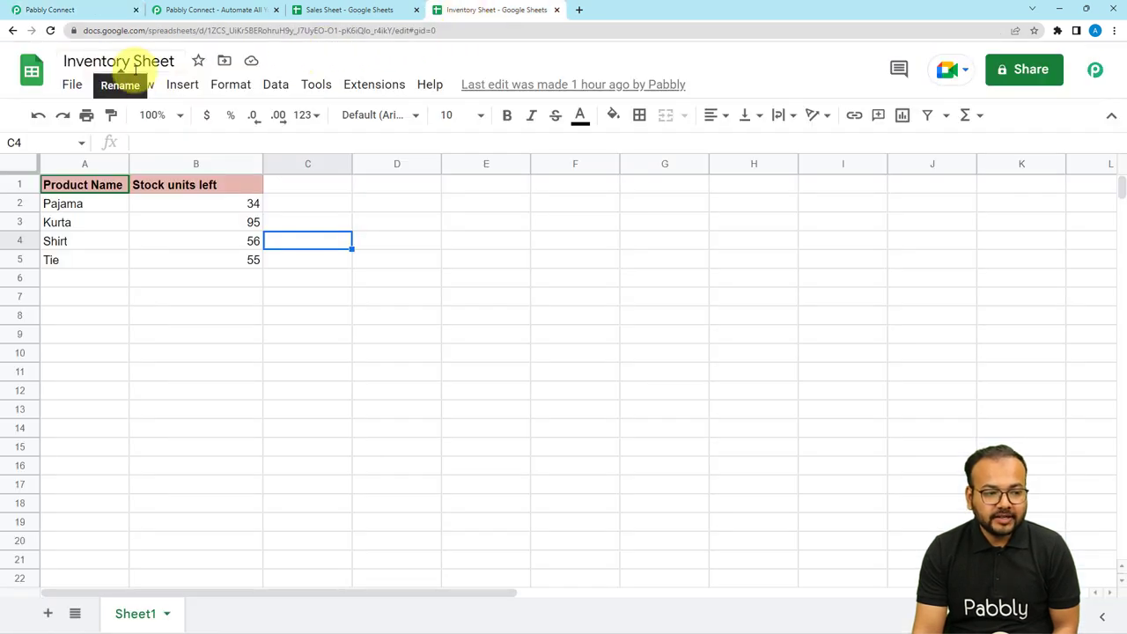
click(128, 10)
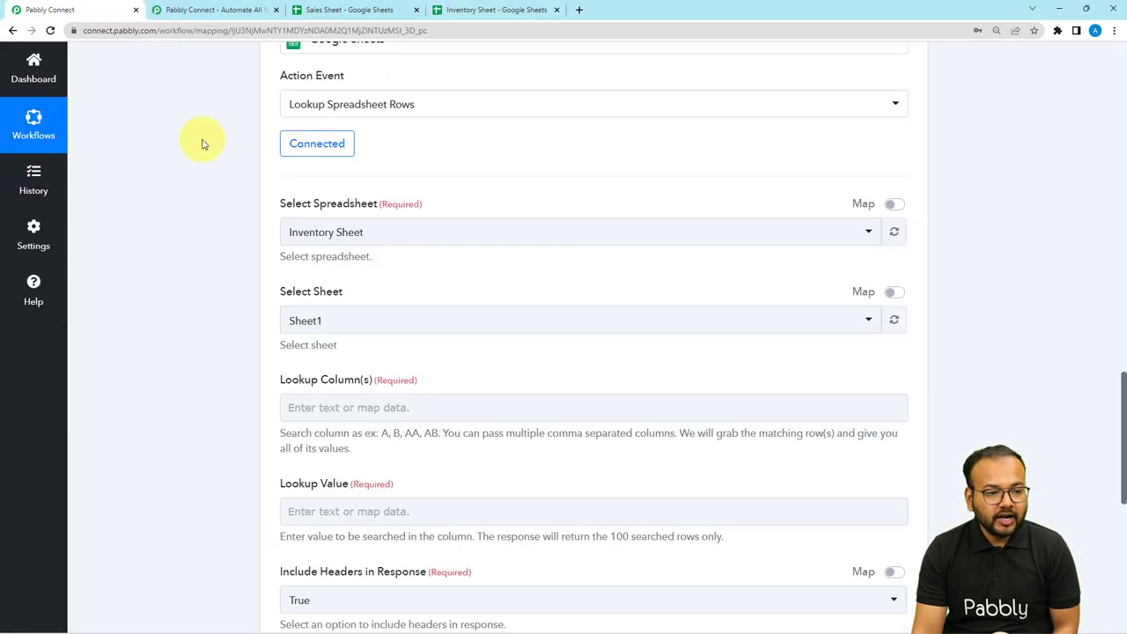
click(334, 239)
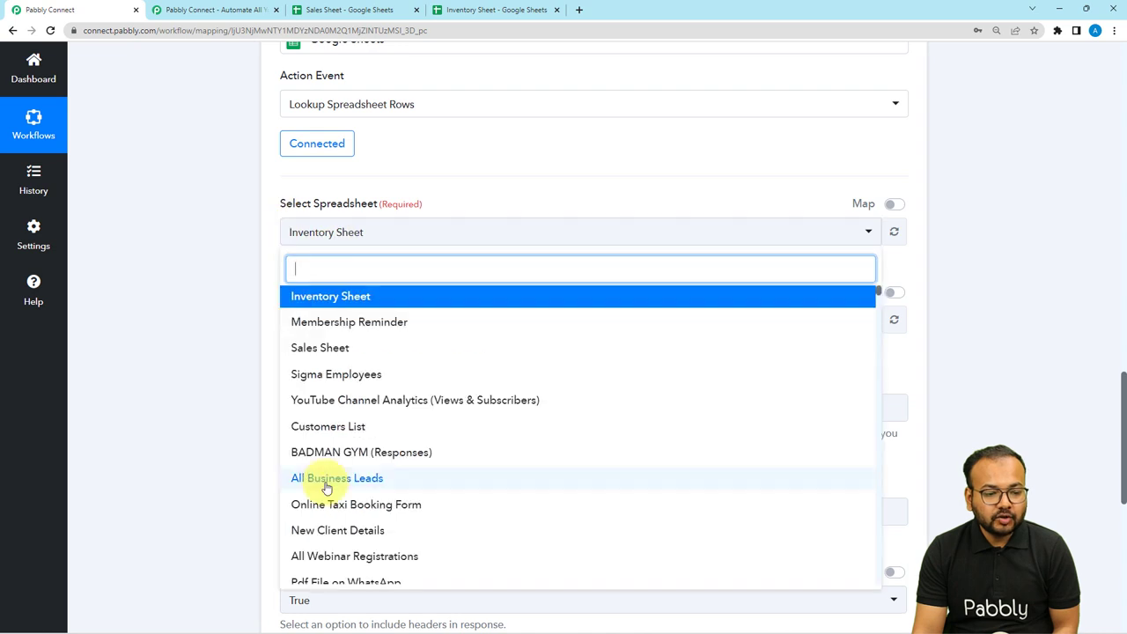
click(310, 299)
scroll(249, 269, down, 2)
scroll(251, 259, down, 1)
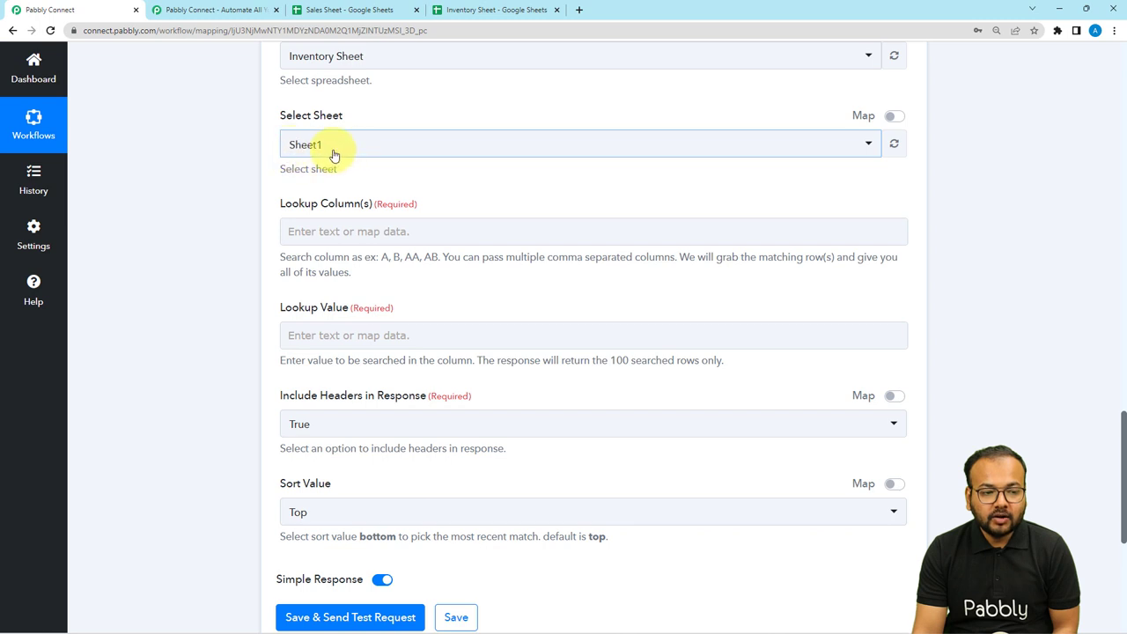
click(493, 9)
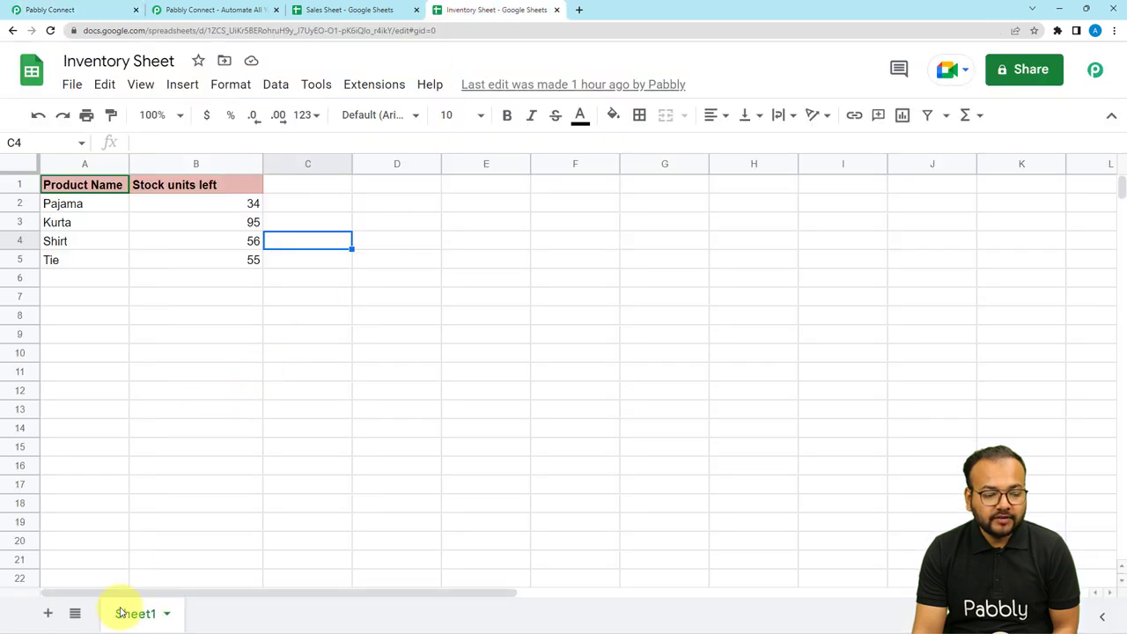
click(39, 10)
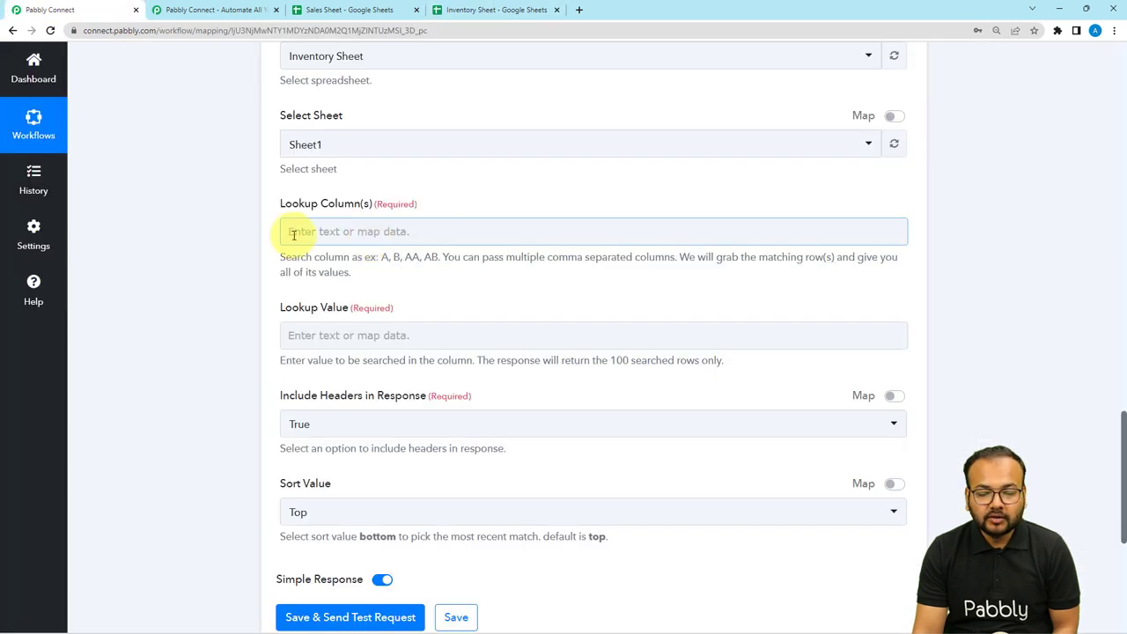
Check which Inventory Sheet column holds the product names and set the action's Lookup Column(s) to A.
scroll(296, 234, down, 1)
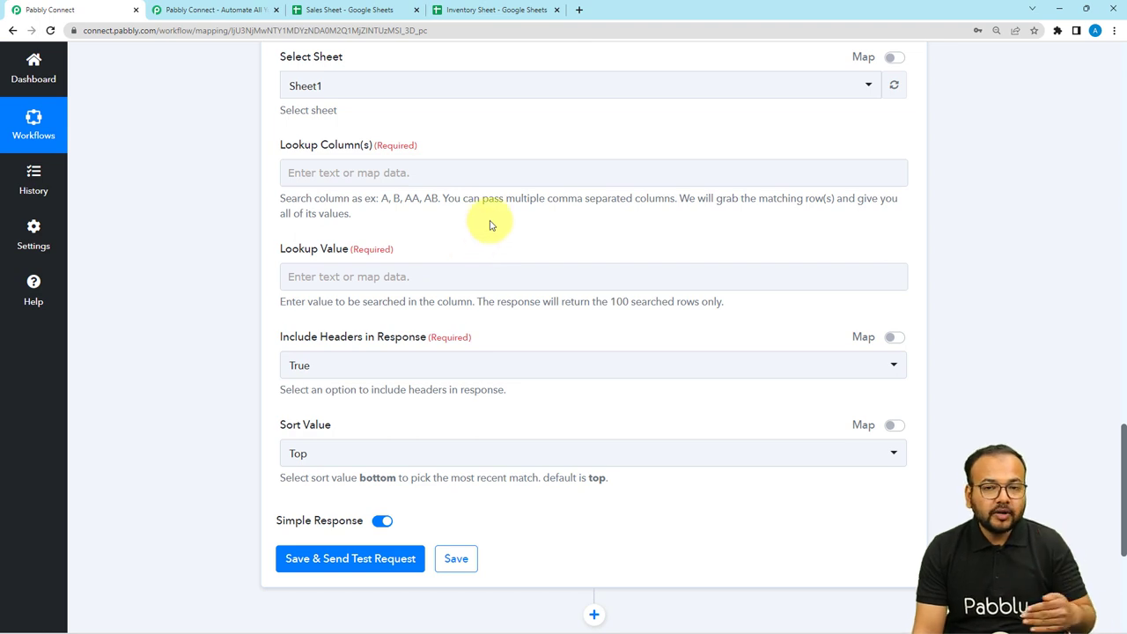
click(495, 12)
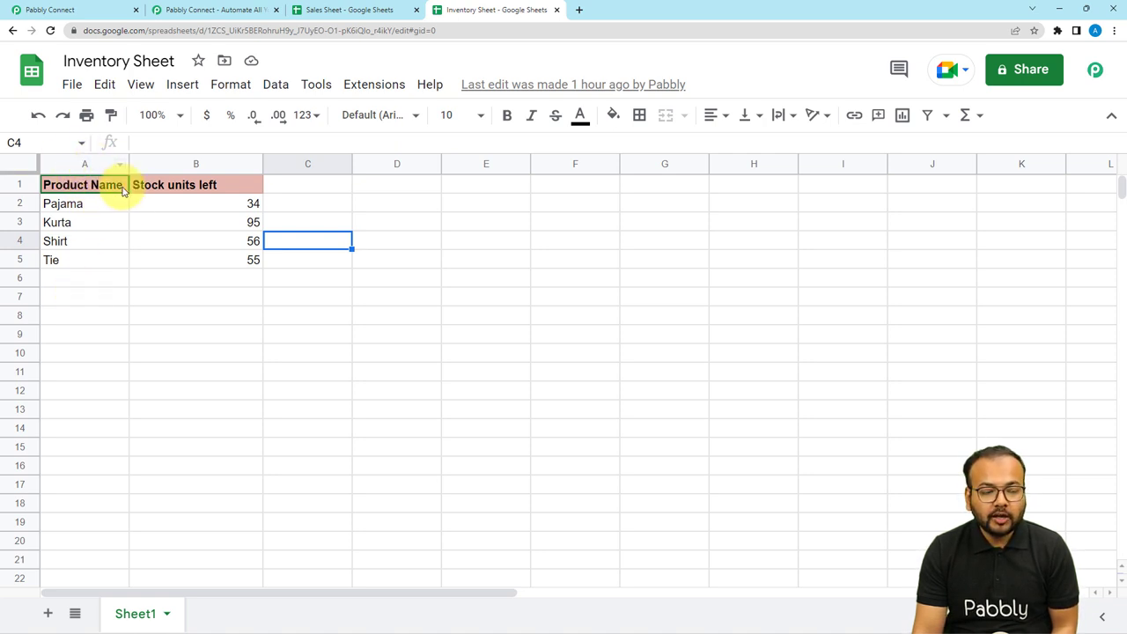
click(109, 10)
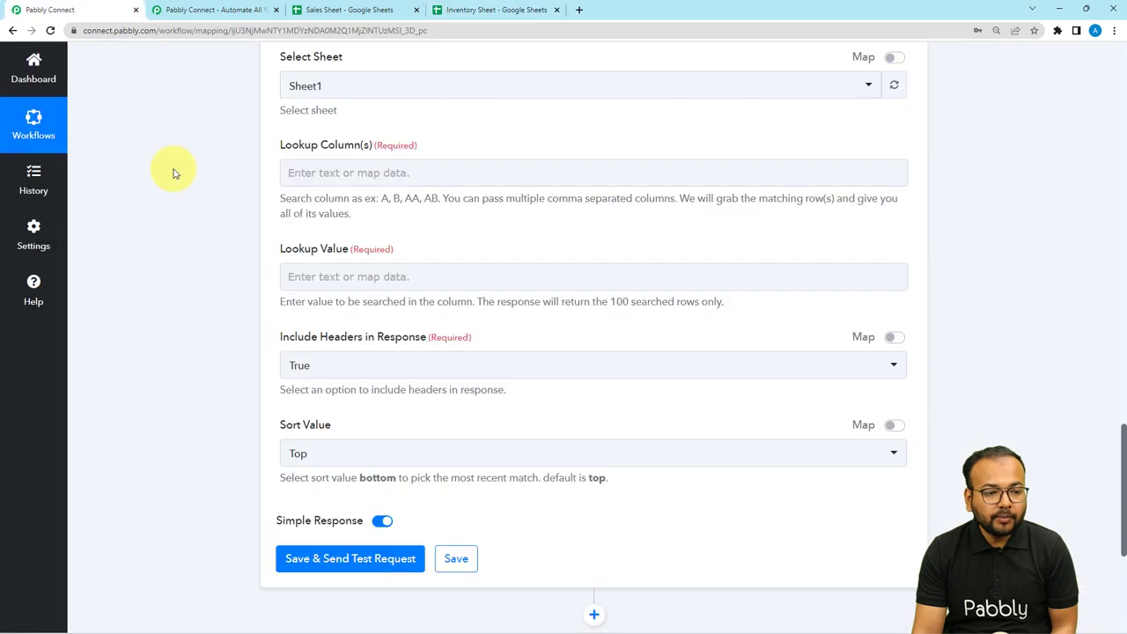
click(328, 173)
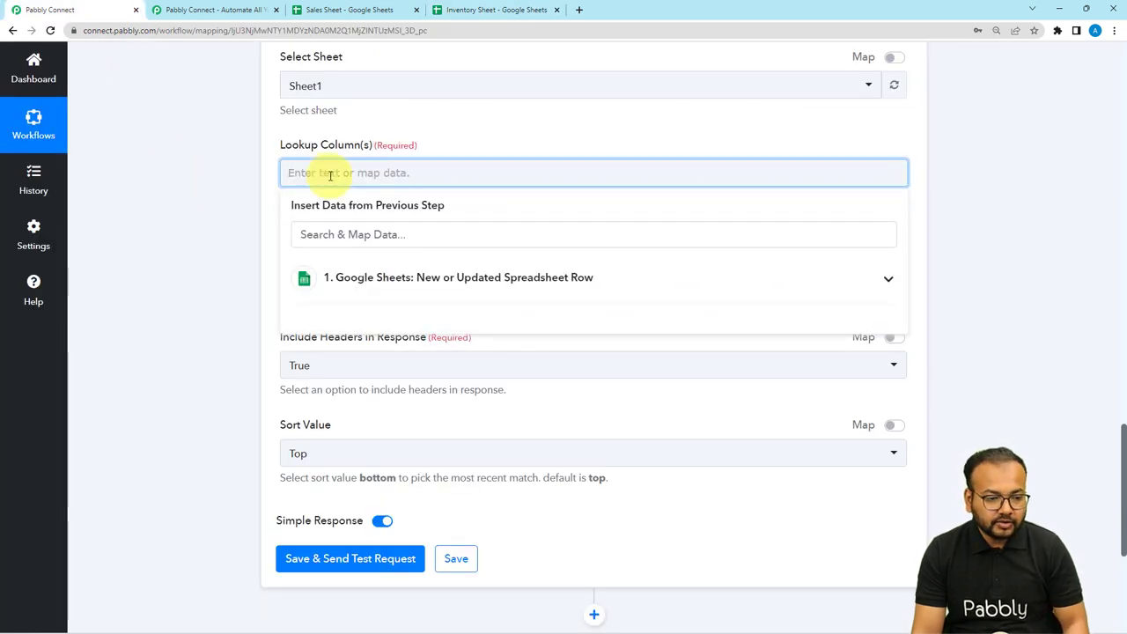
text(A)
click(219, 188)
scroll(229, 193, down, 1)
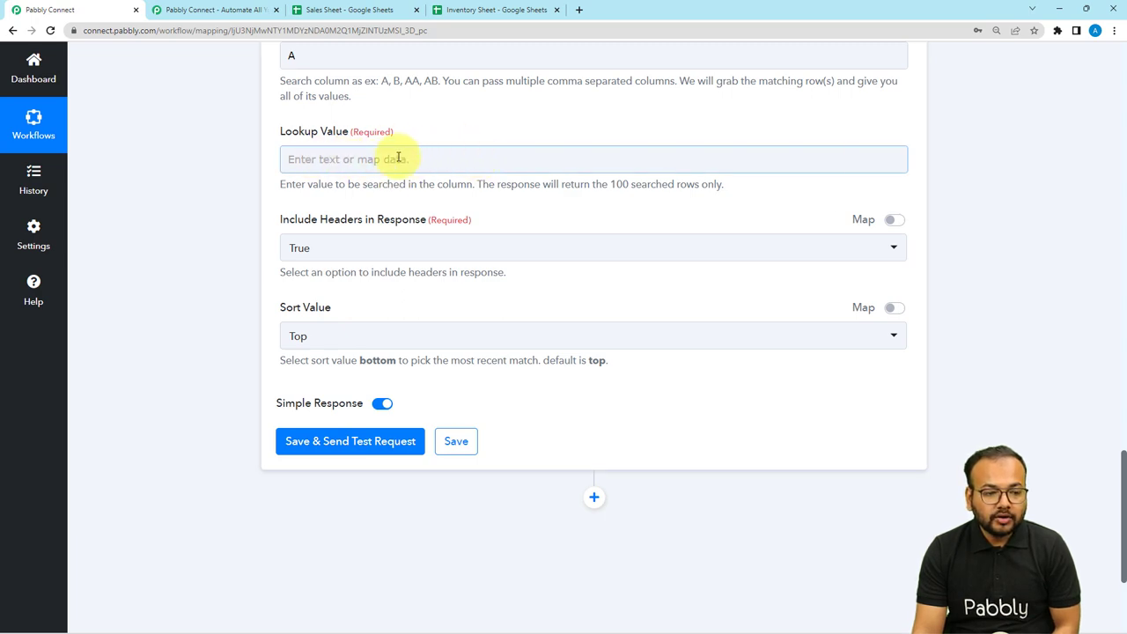
Map the Lookup Value to the Product Name from the trigger's New or Updated Spreadsheet Row response.
scroll(427, 249, up, 8)
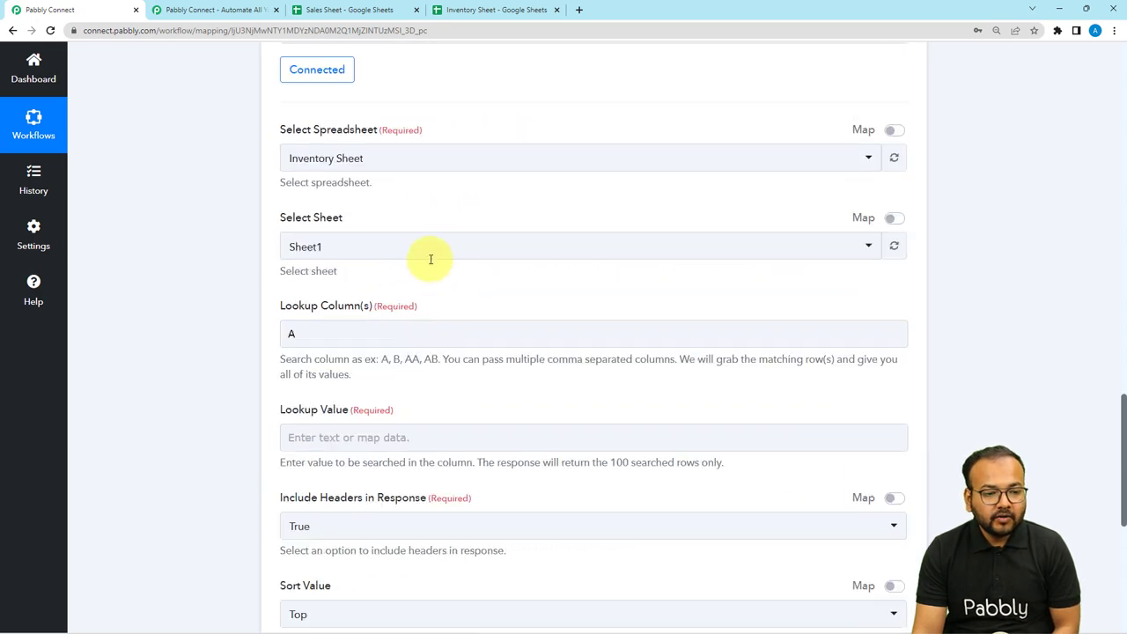
scroll(431, 264, up, 3)
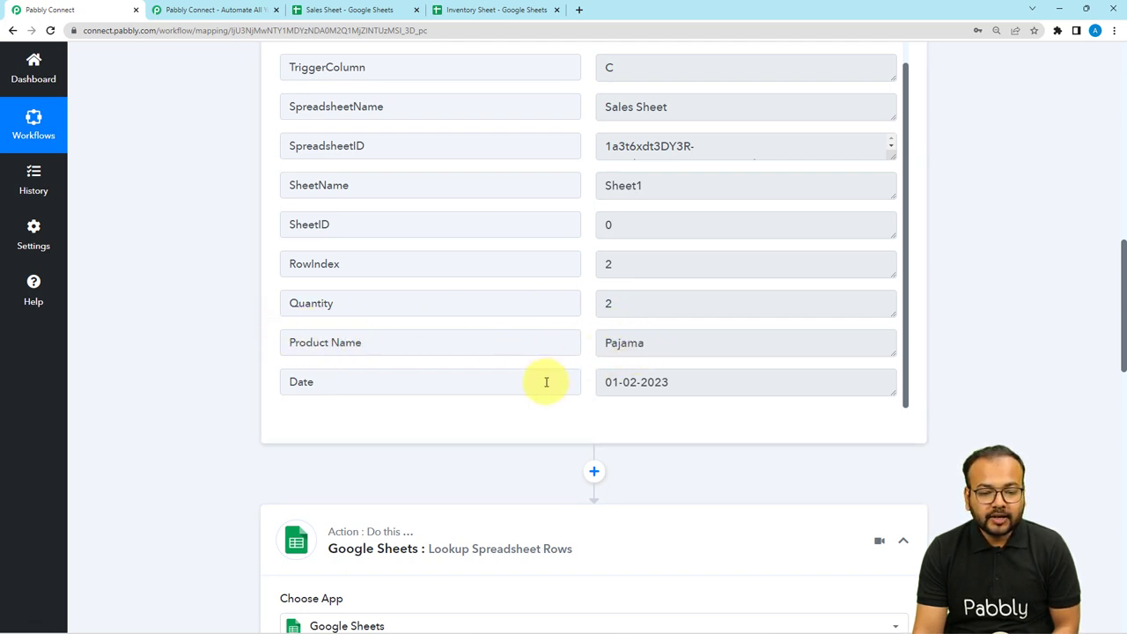
scroll(493, 352, down, 1)
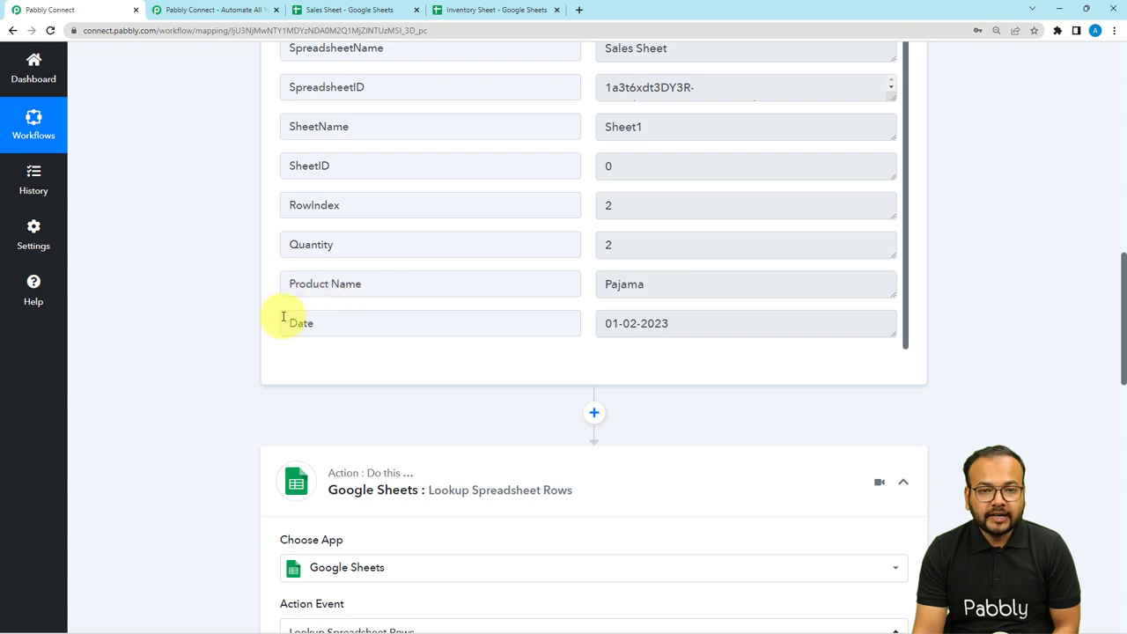
scroll(284, 316, down, 5)
scroll(283, 317, down, 3)
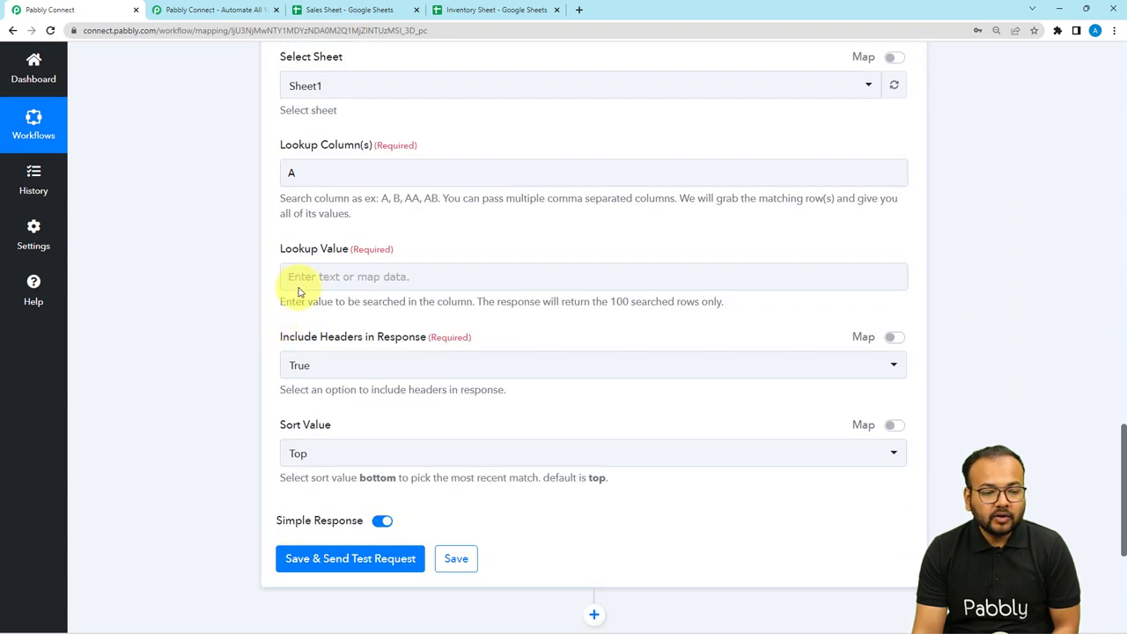
click(353, 287)
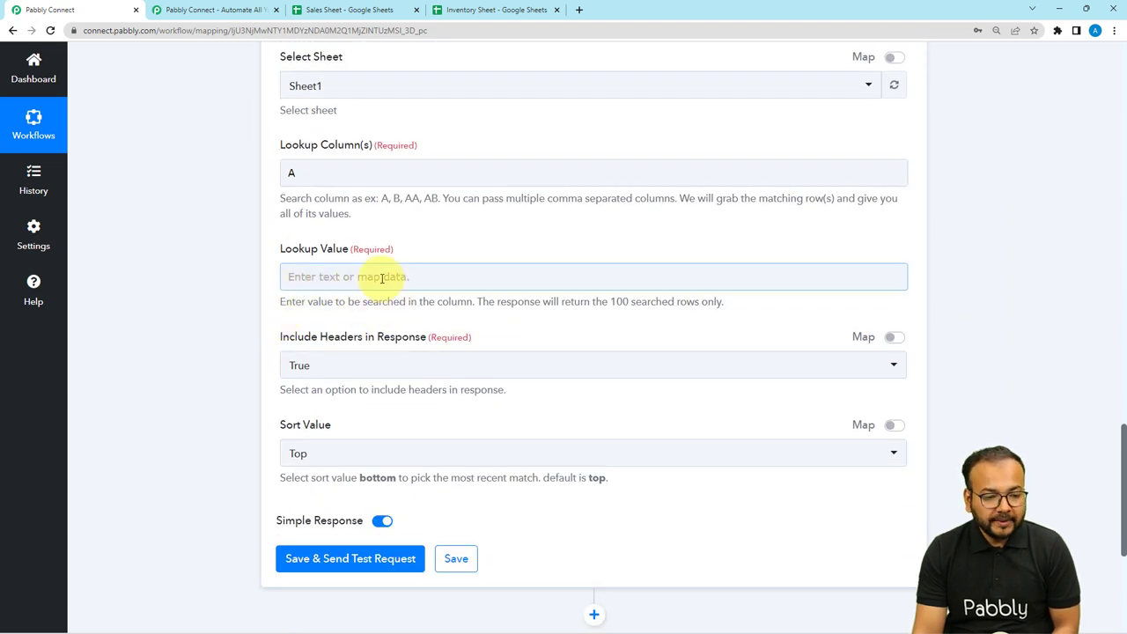
click(383, 277)
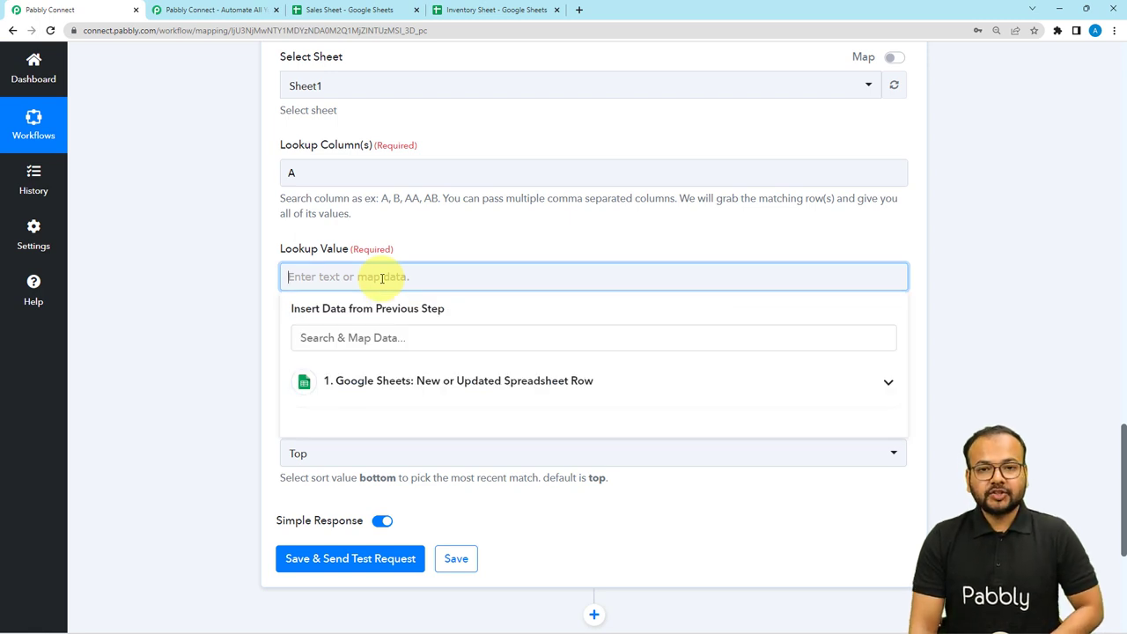
click(366, 398)
scroll(372, 452, down, 1)
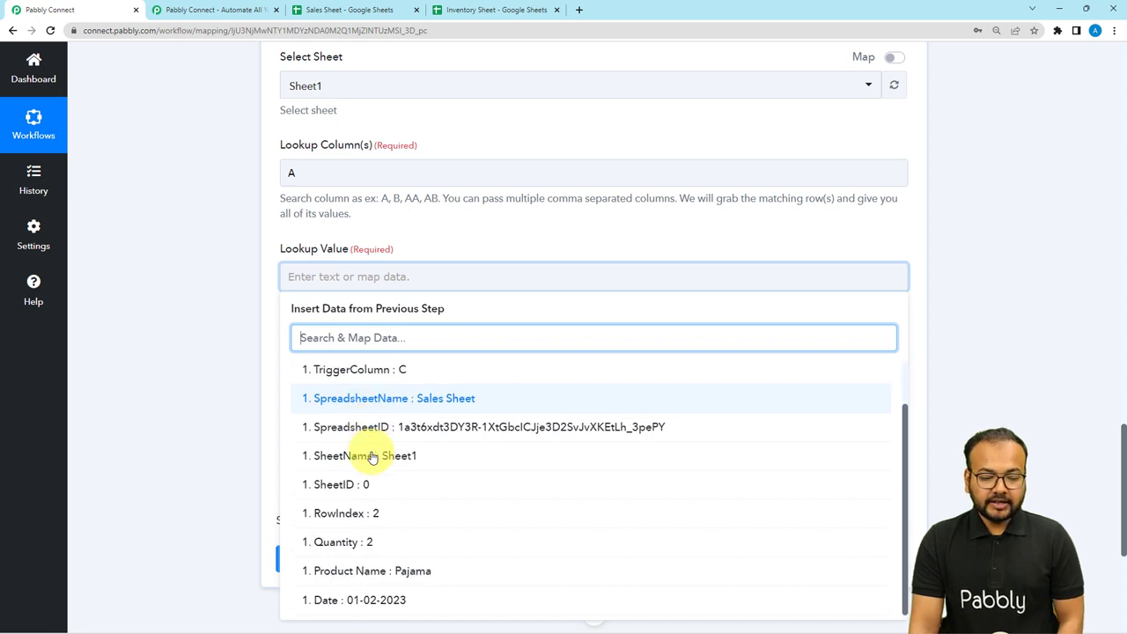
click(335, 572)
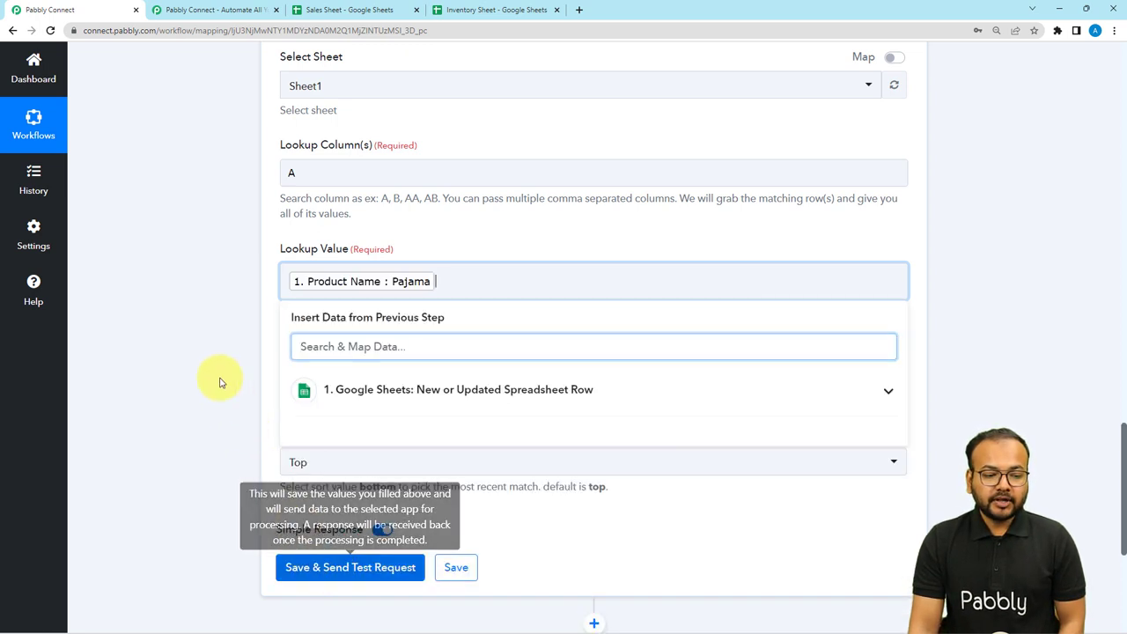
click(247, 295)
Review the header and Sort Value options of the lookup action, leaving the sort at Top.
scroll(246, 292, down, 3)
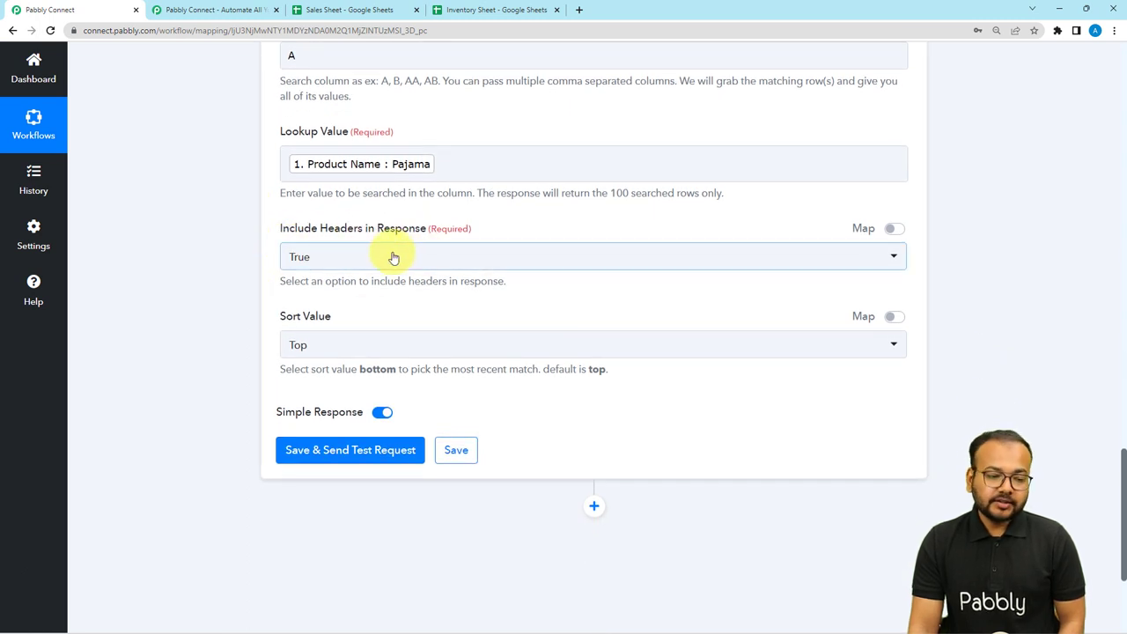
click(329, 346)
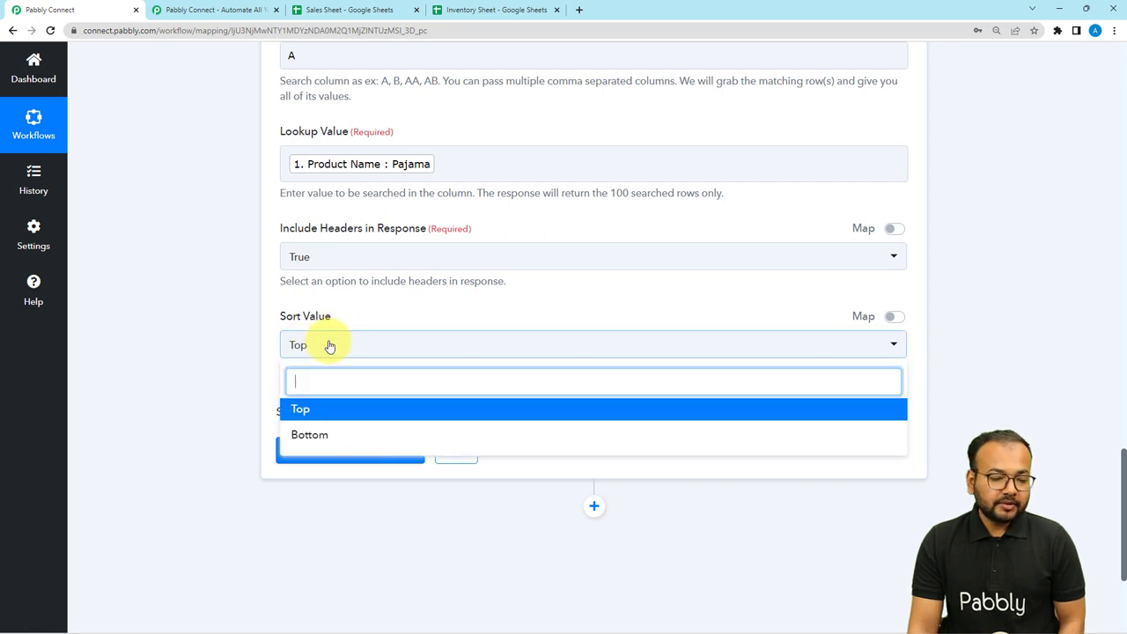
click(250, 335)
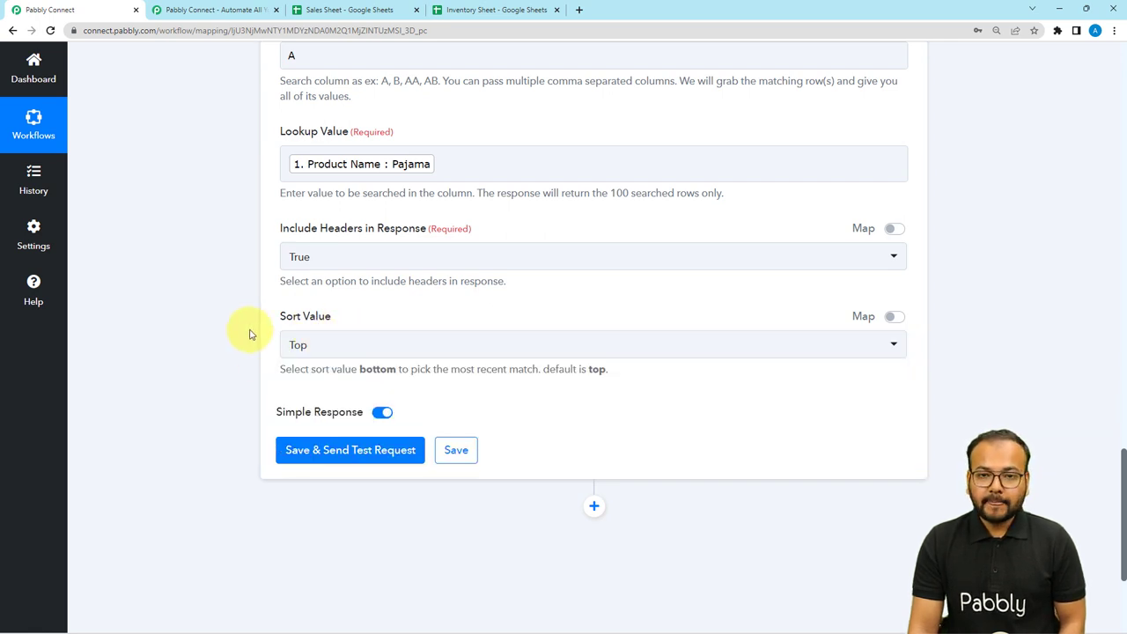
Recheck the lookup settings against the Inventory Sheet's product list, then save the lookup action and send its test request.
scroll(250, 333, down, 2)
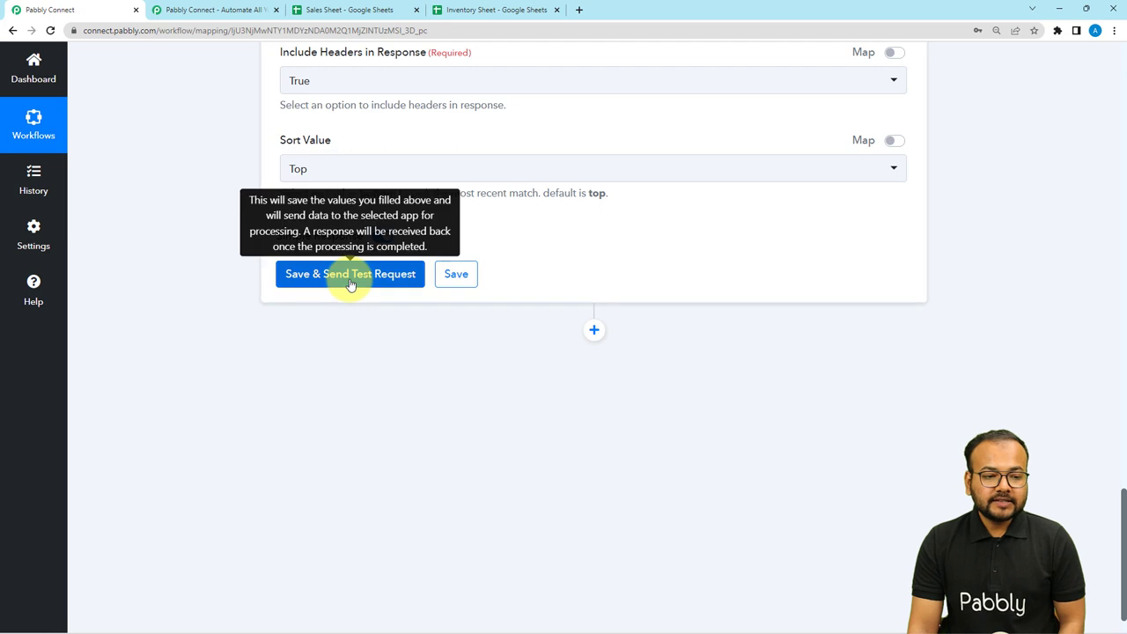
scroll(350, 283, up, 4)
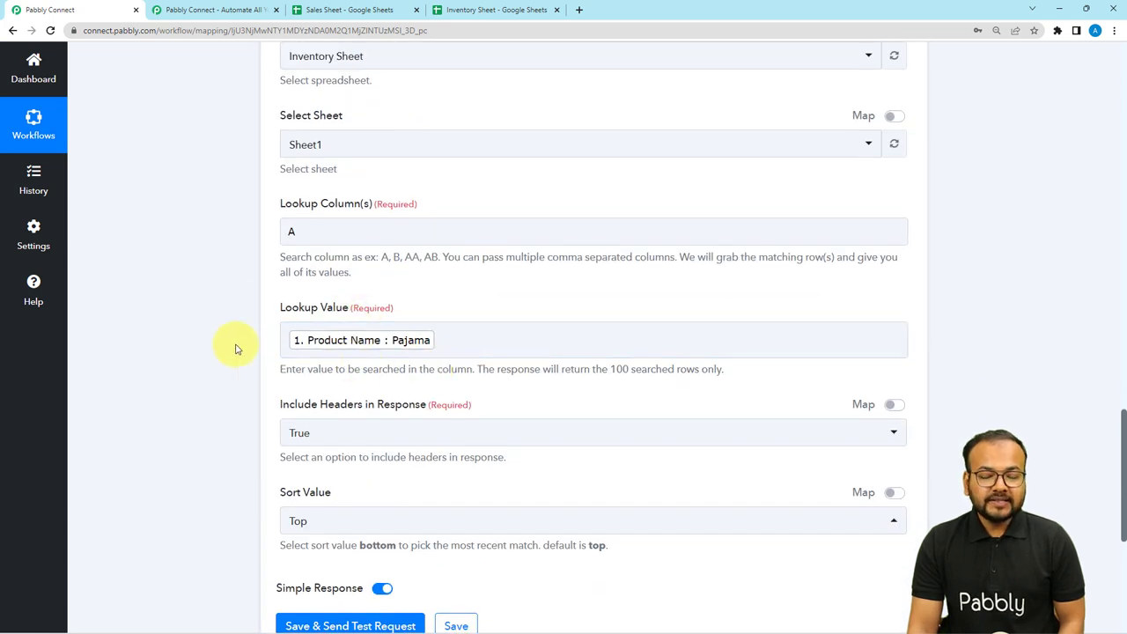
click(502, 10)
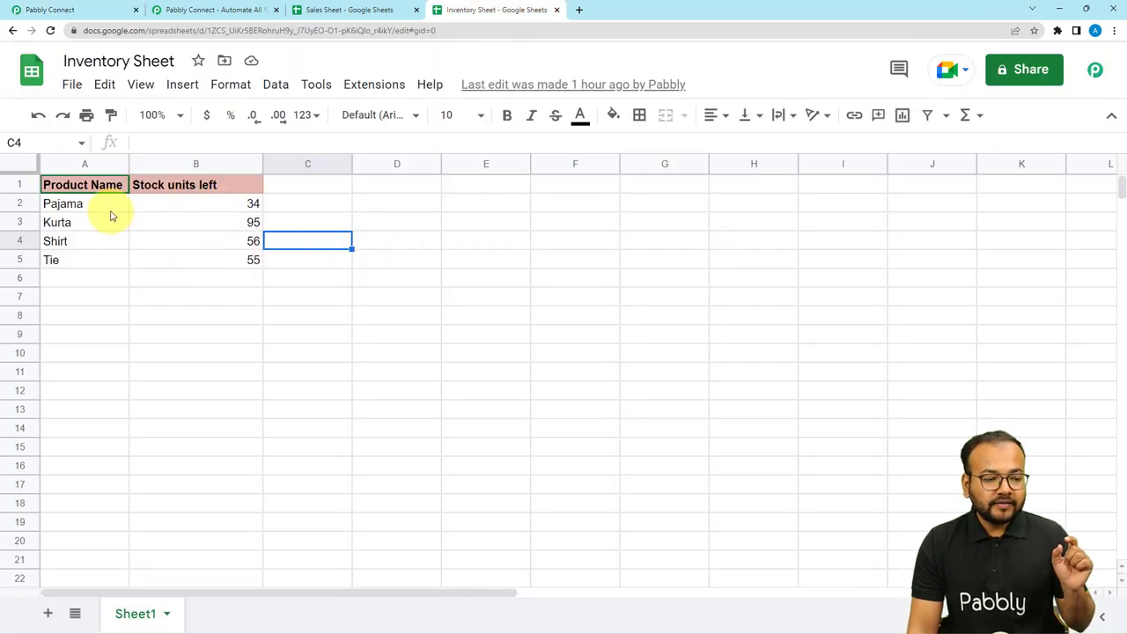
click(91, 8)
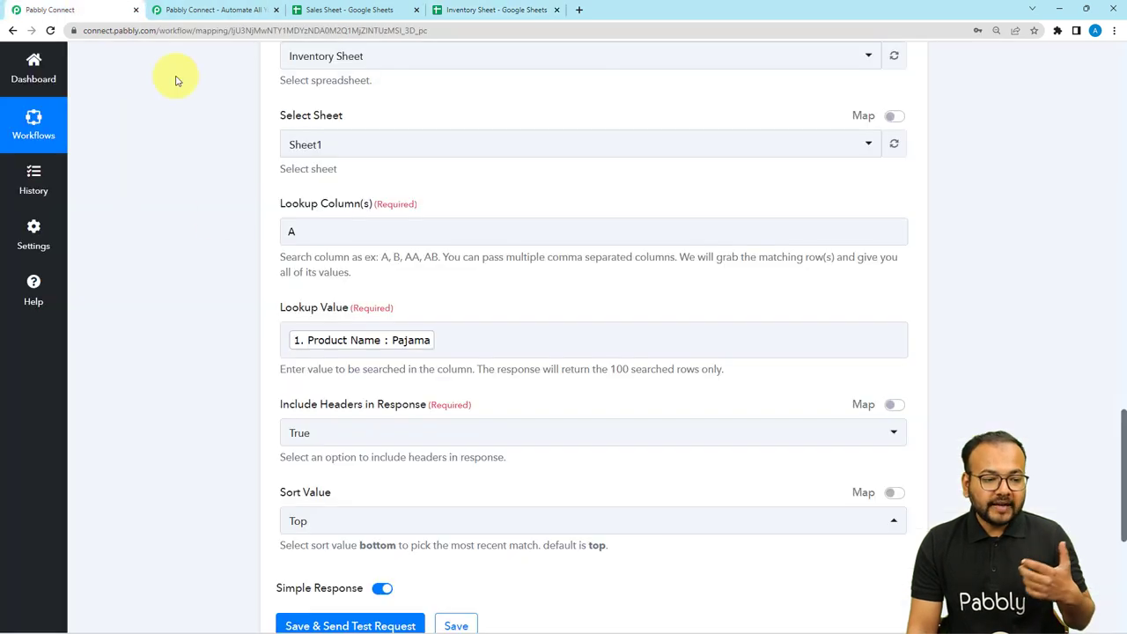
scroll(254, 347, down, 4)
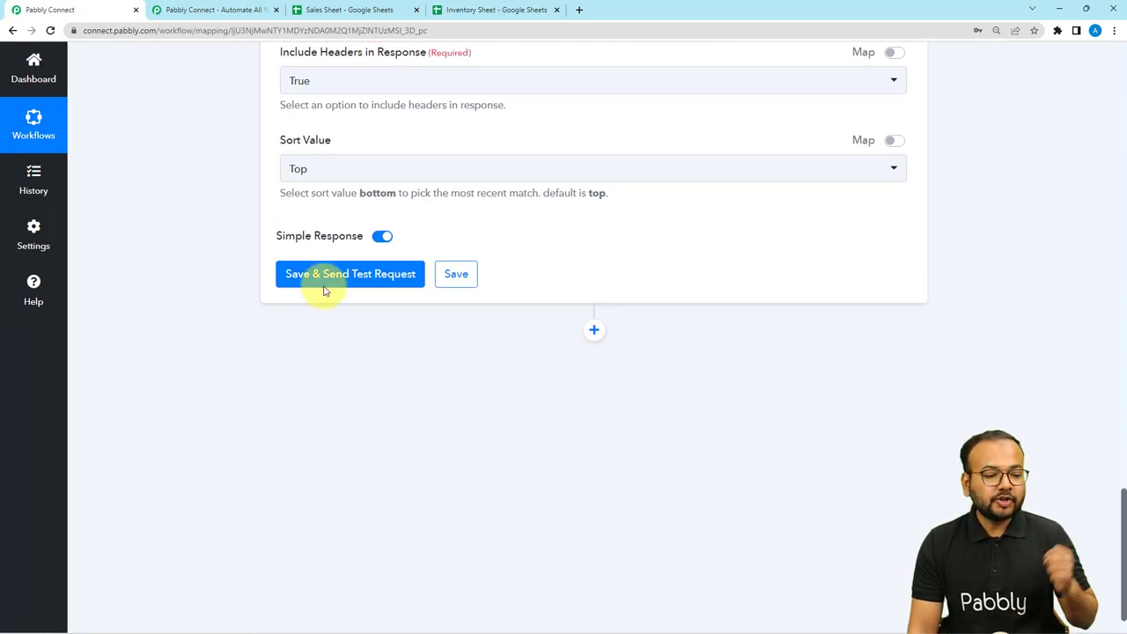
click(324, 276)
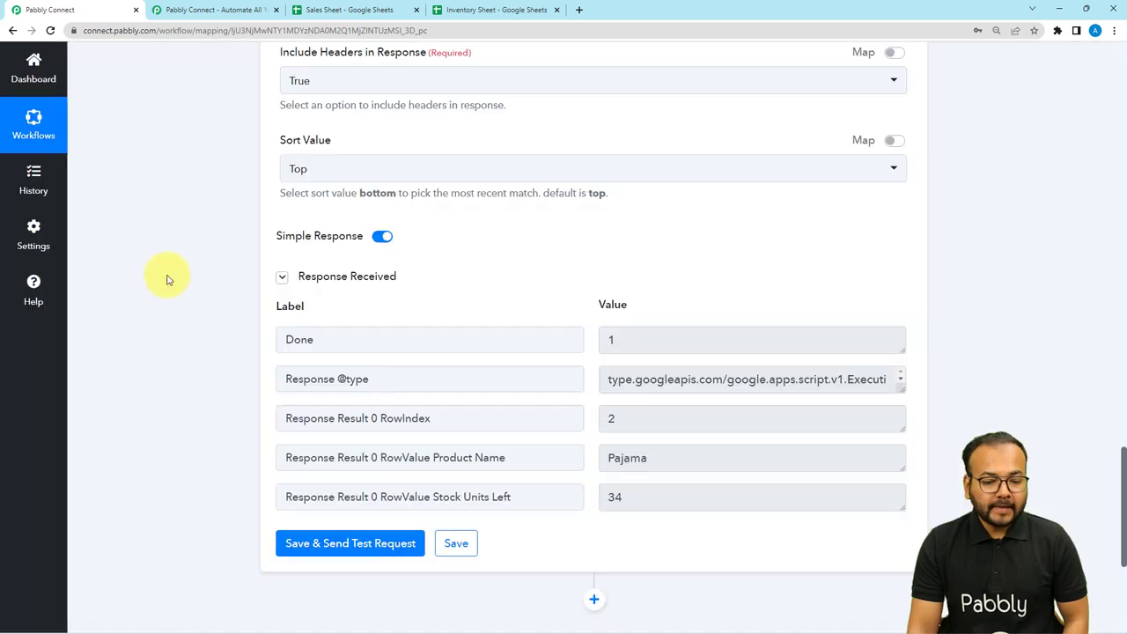
Compare the lookup response's product, row and stock values with the Inventory Sheet and the trigger's sale data.
scroll(172, 281, down, 2)
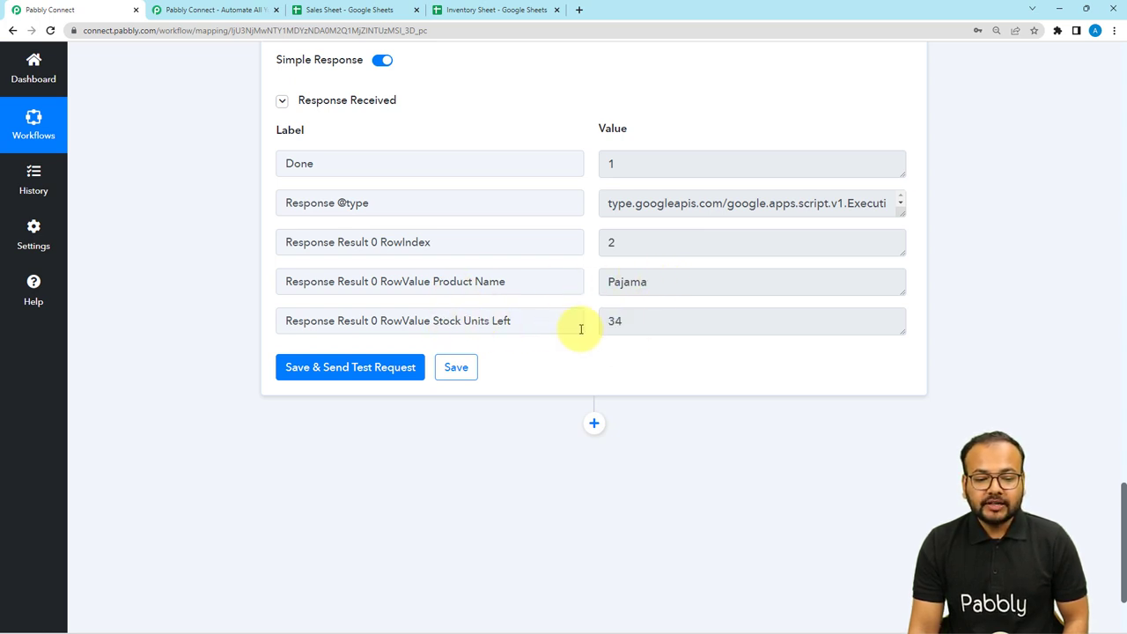
click(462, 10)
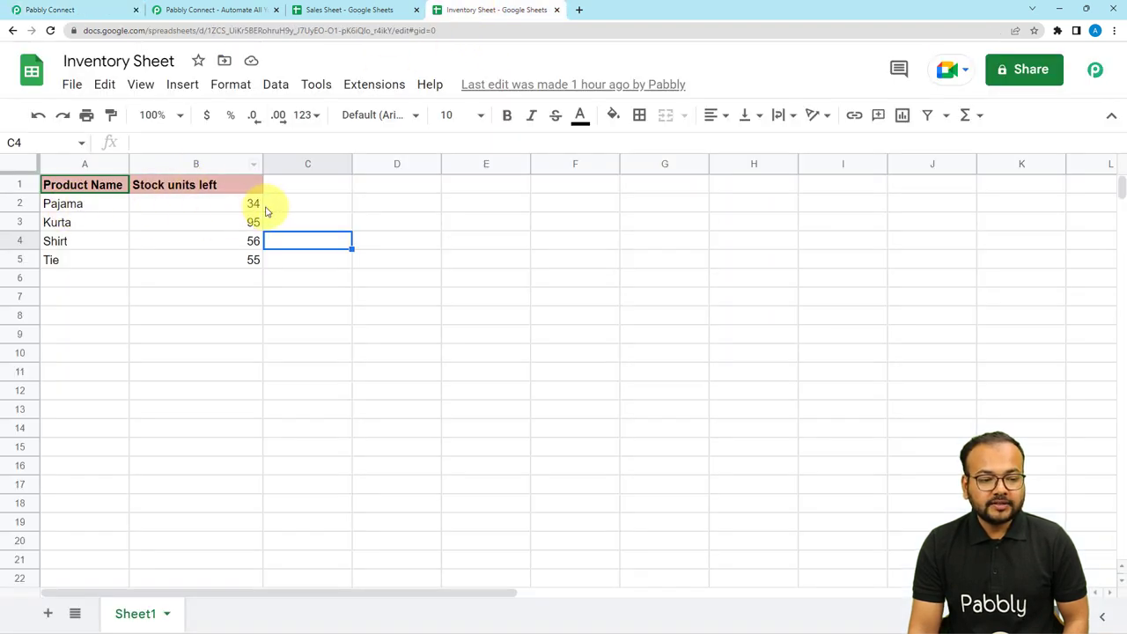
click(50, 9)
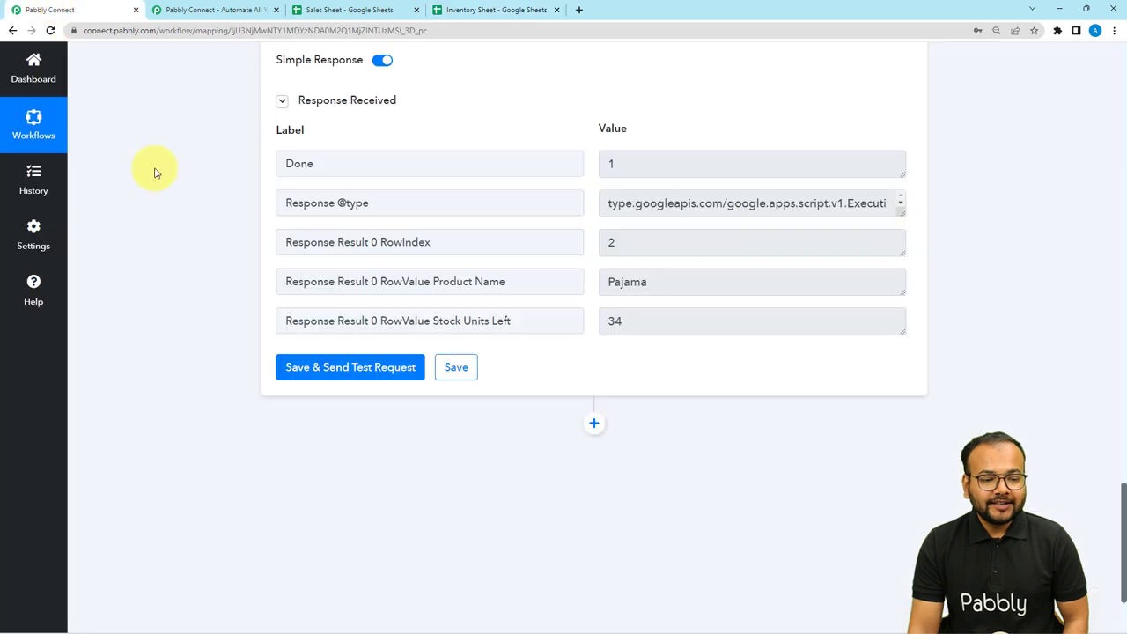
scroll(226, 240, down, 2)
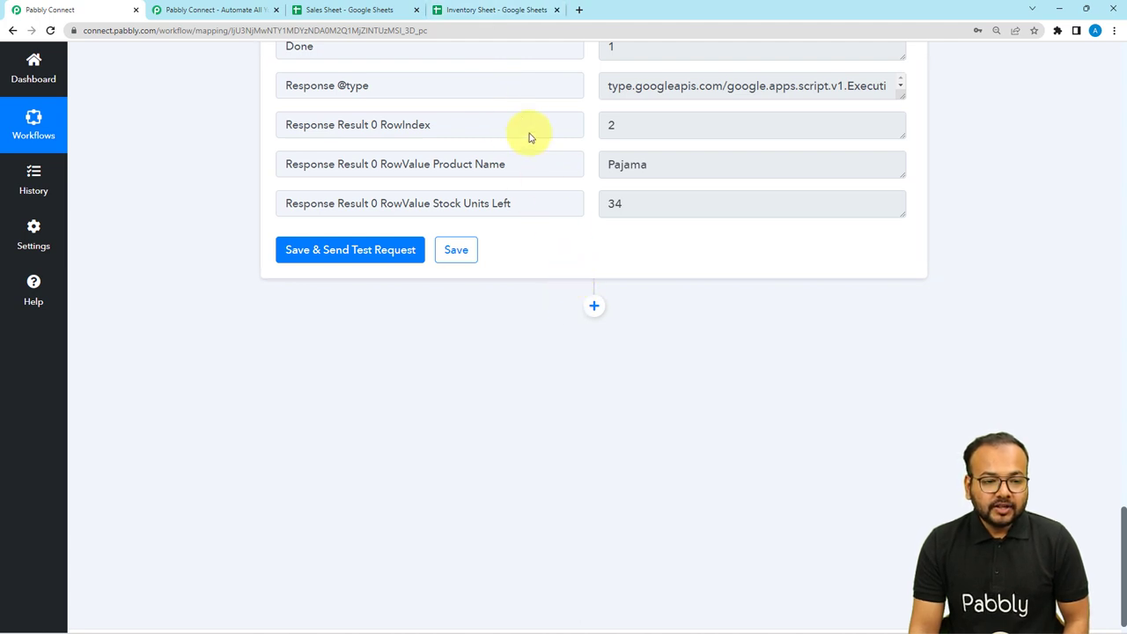
scroll(601, 365, up, 2)
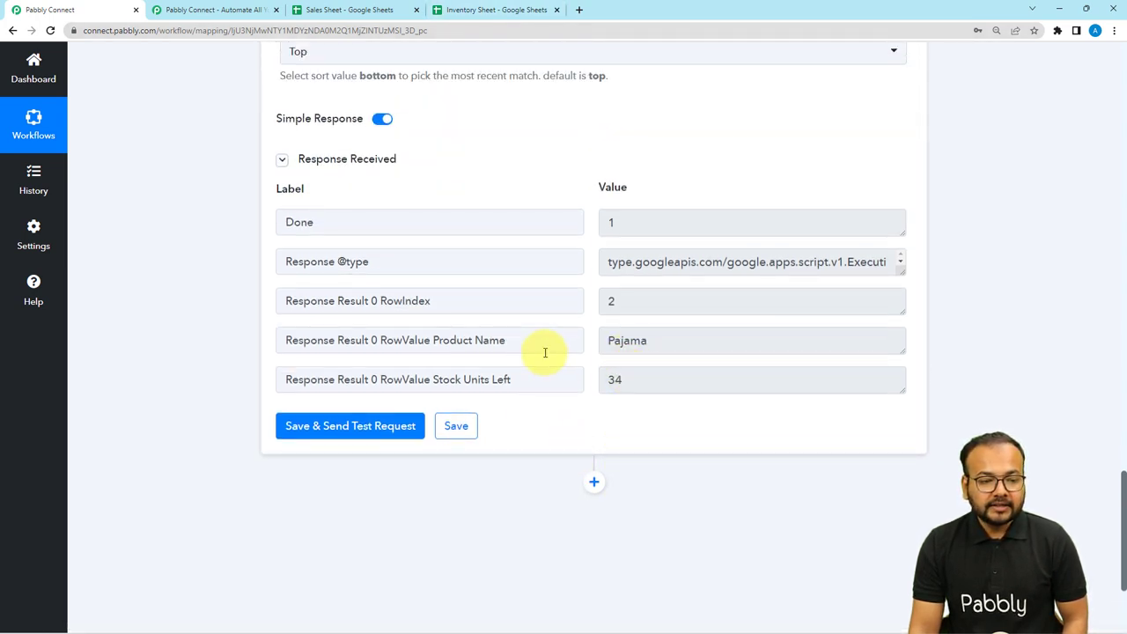
scroll(510, 319, up, 6)
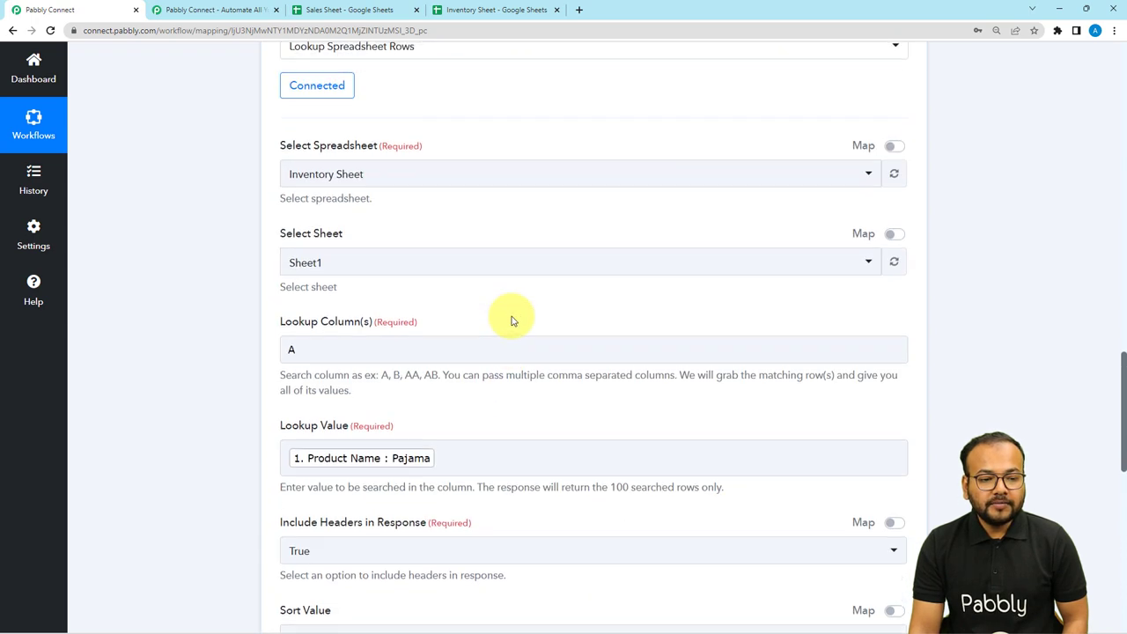
scroll(511, 319, up, 7)
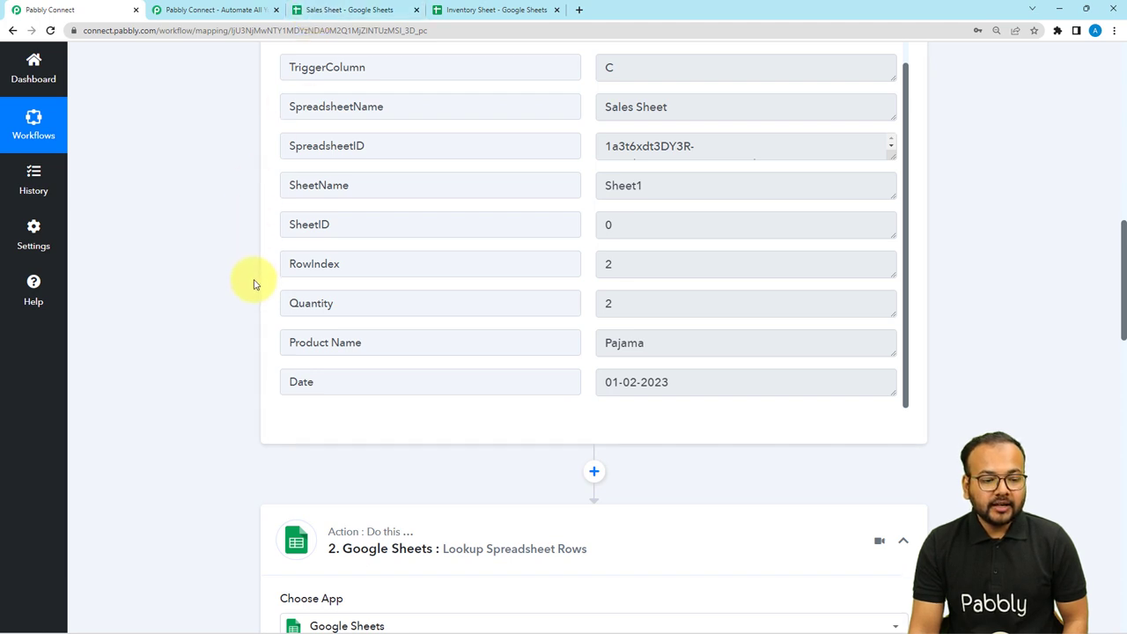
scroll(254, 281, down, 2)
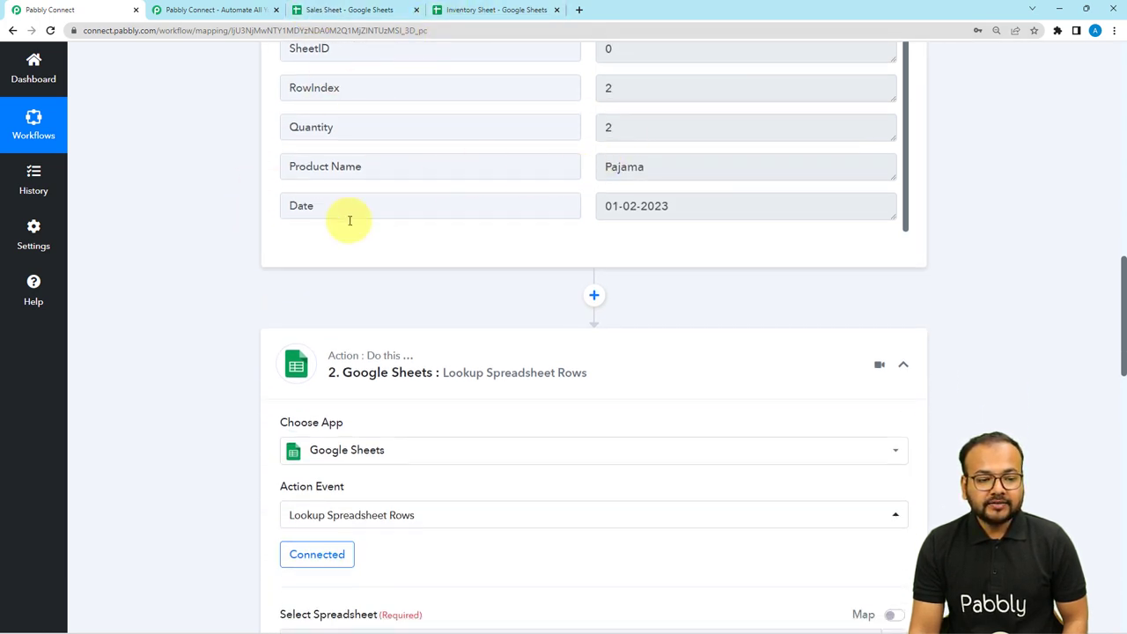
scroll(130, 301, down, 12)
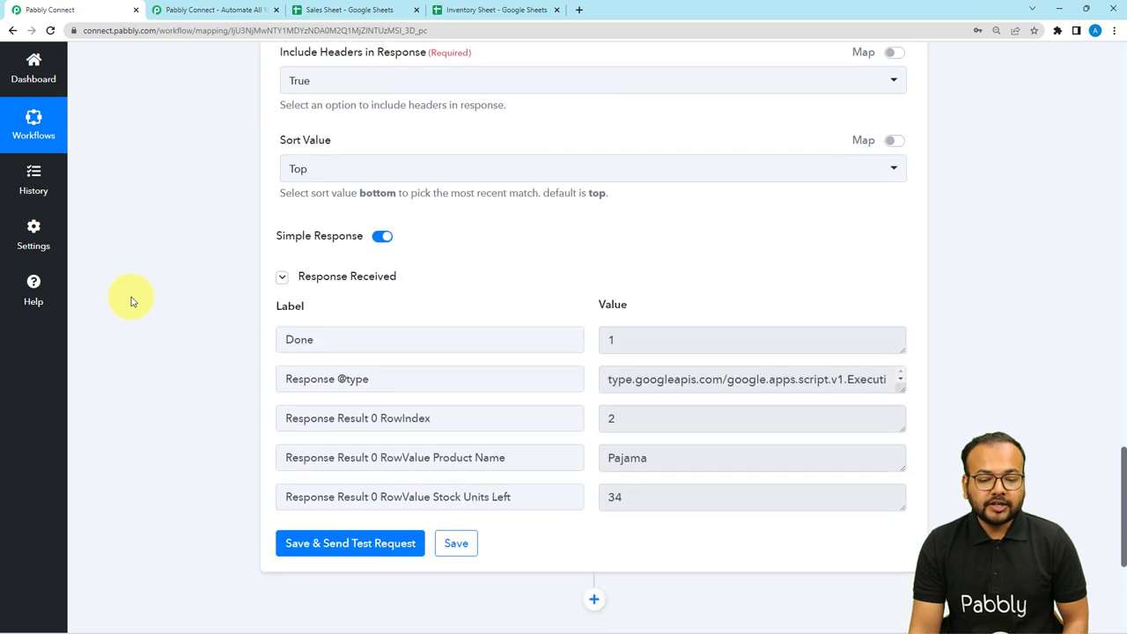
Add a Number Formatter by Pabbly action after the lookup with the Perform Math Operation event and connect it.
scroll(516, 361, down, 3)
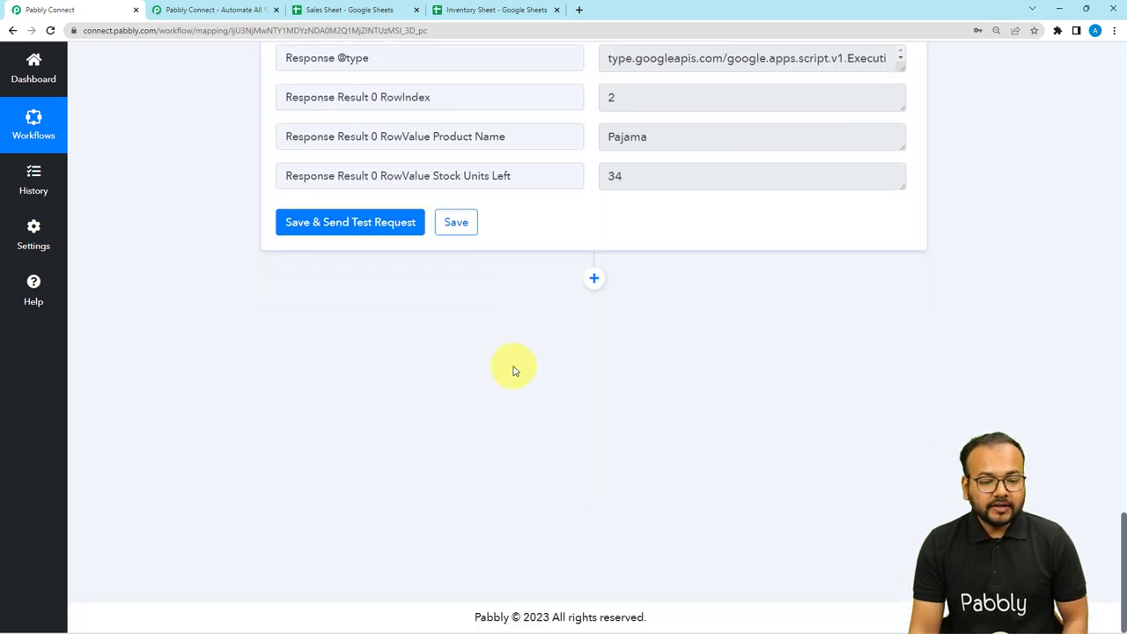
click(595, 278)
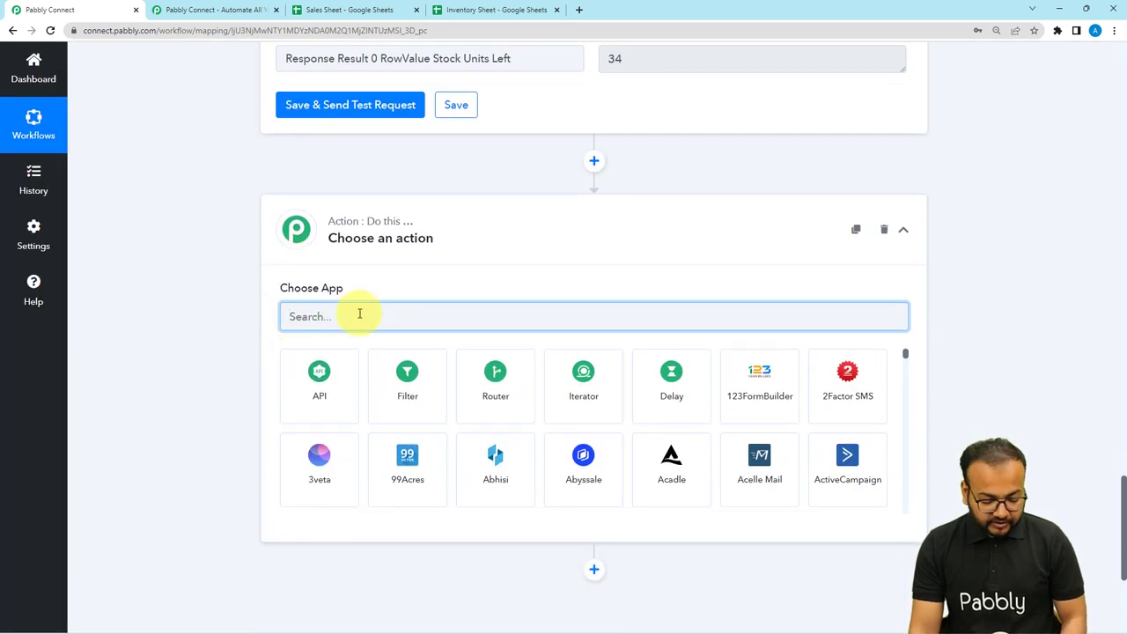
text(num)
click(312, 370)
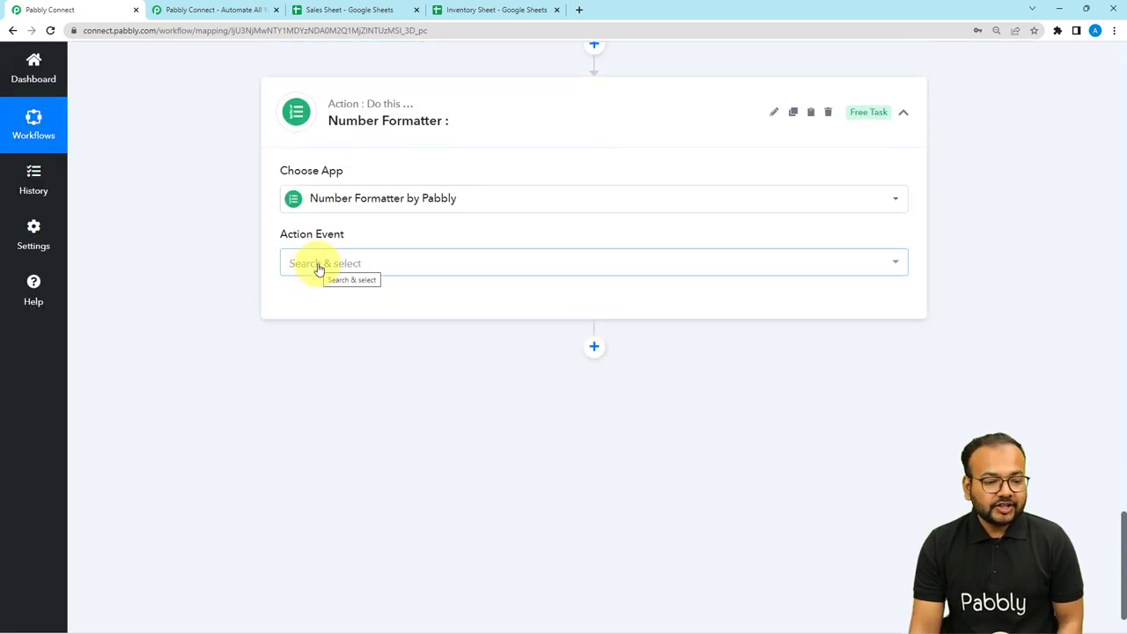
click(319, 269)
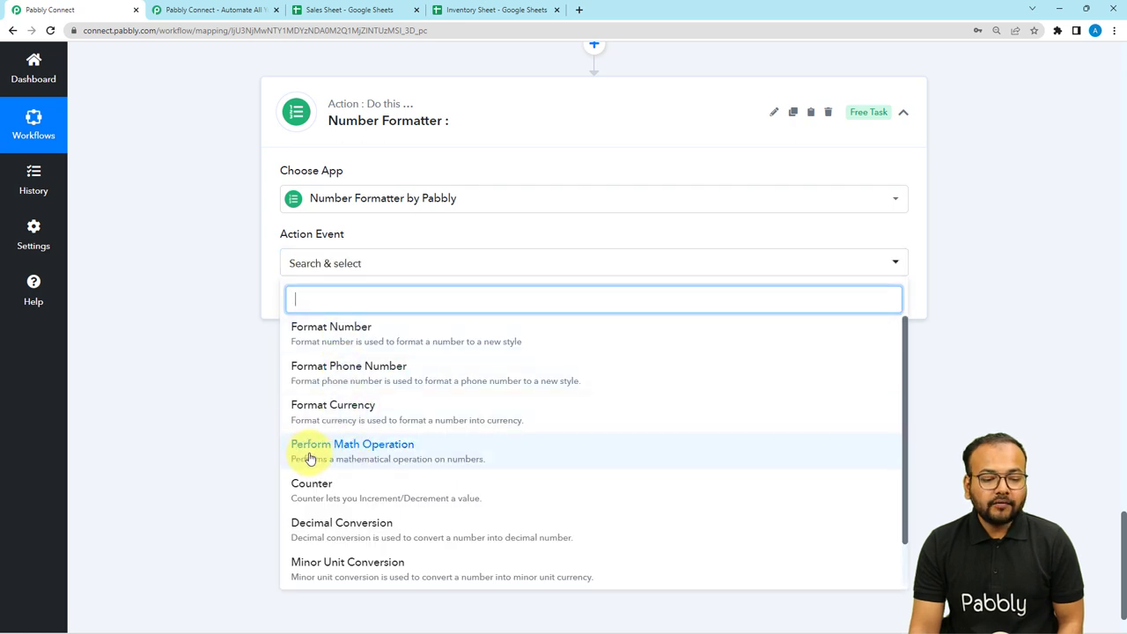
click(389, 458)
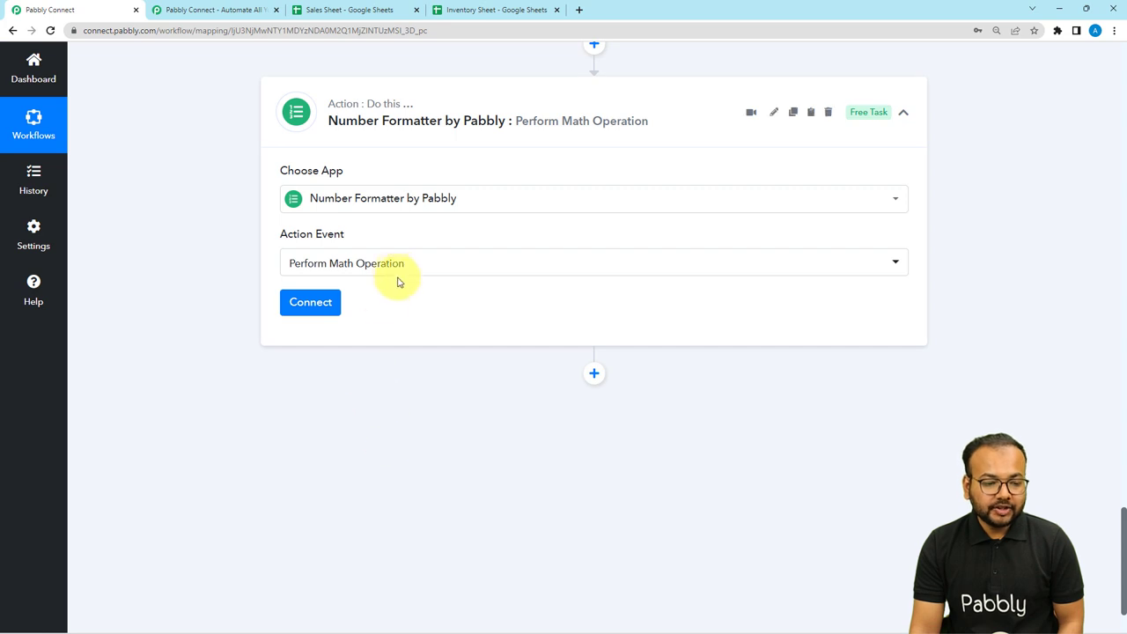
click(297, 306)
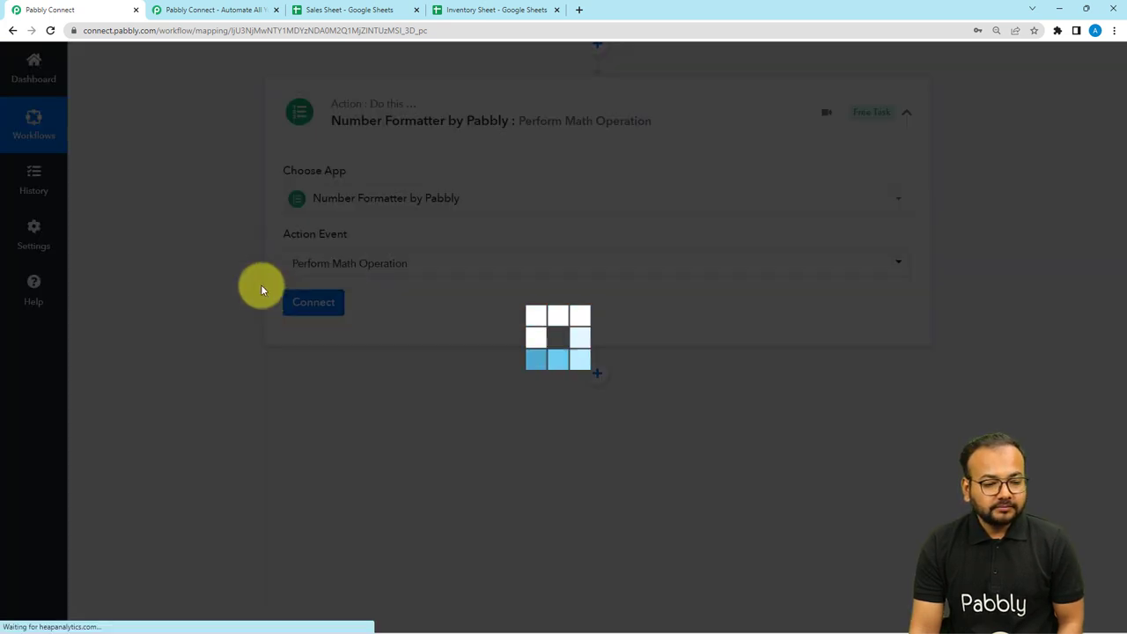
Map Numbers to the lookup response's Stock Units Left and the trigger's Quantity, in that order, separated by a comma.
scroll(261, 286, down, 2)
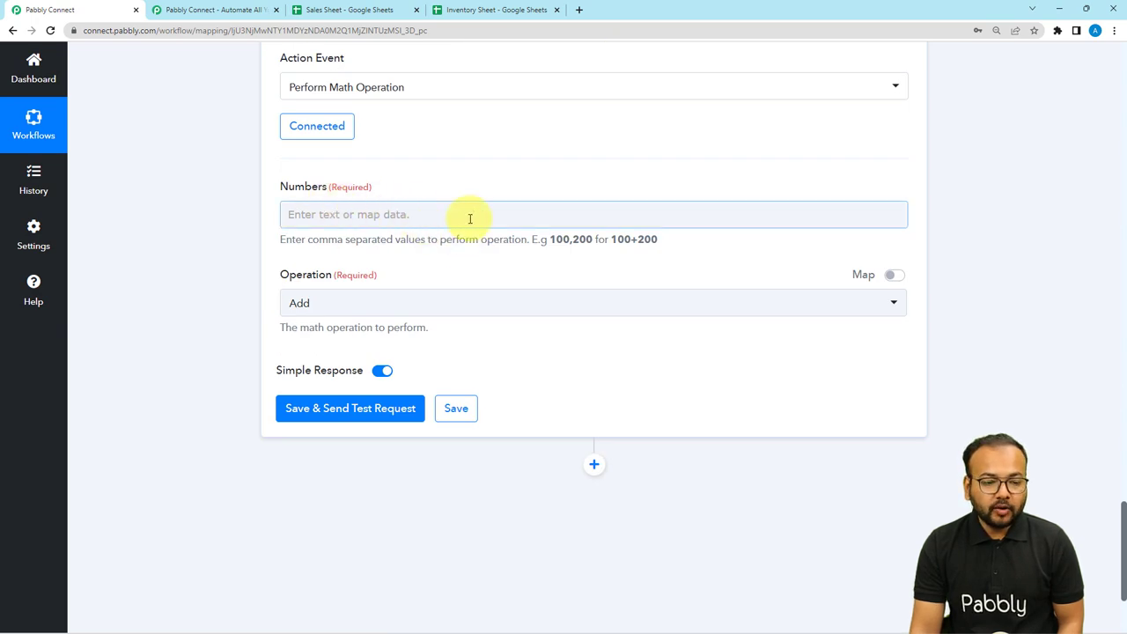
scroll(485, 313, up, 7)
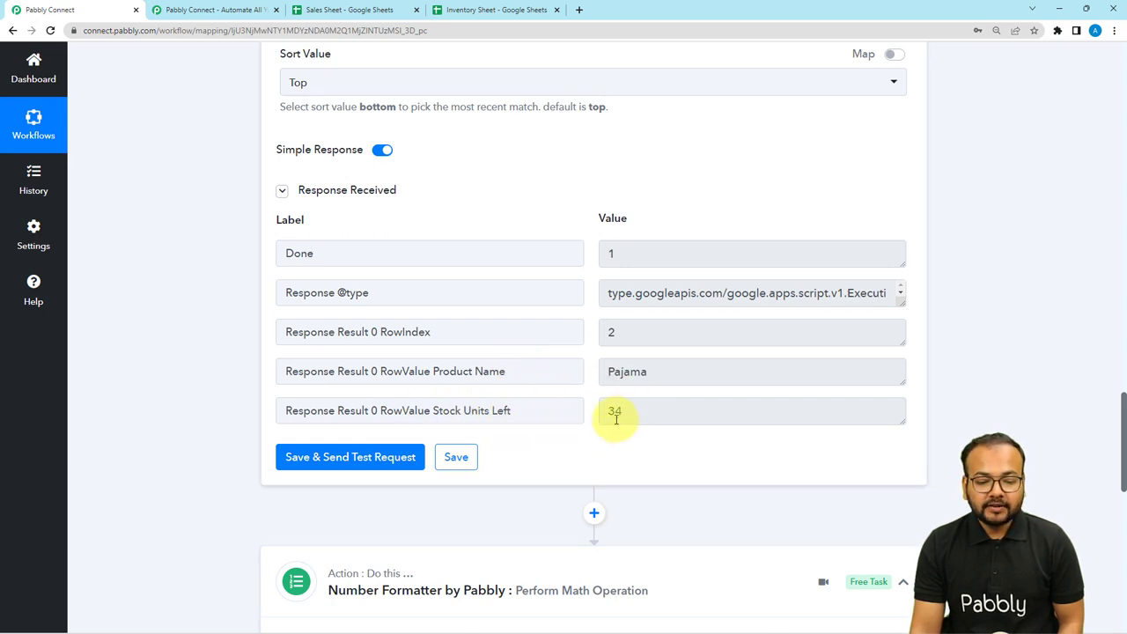
scroll(614, 414, up, 12)
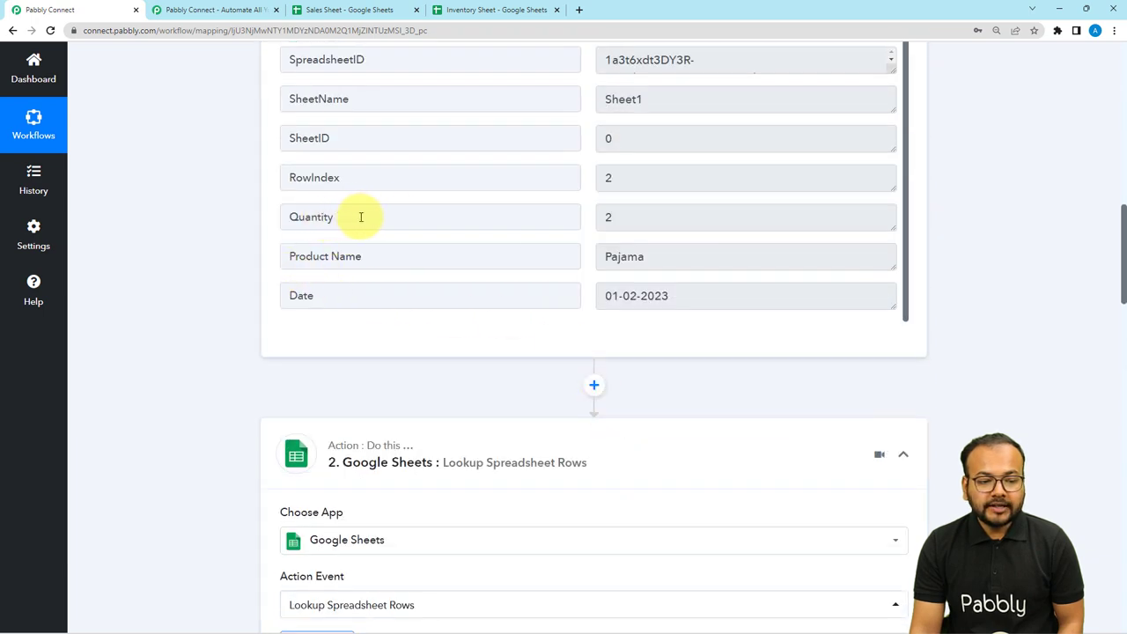
scroll(245, 401, down, 18)
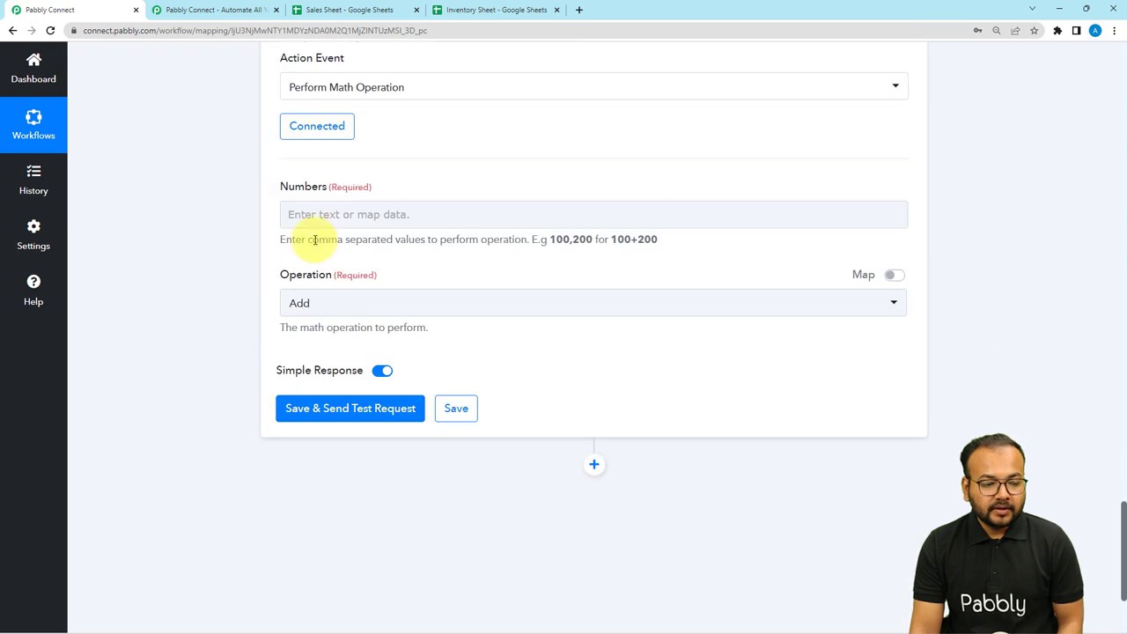
click(327, 213)
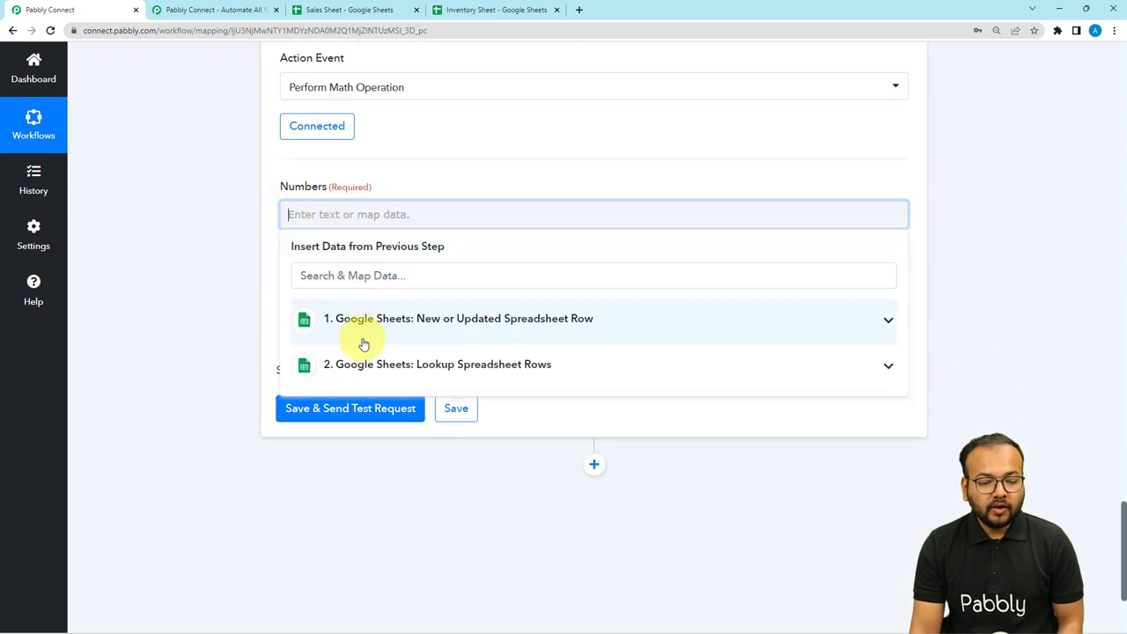
click(370, 374)
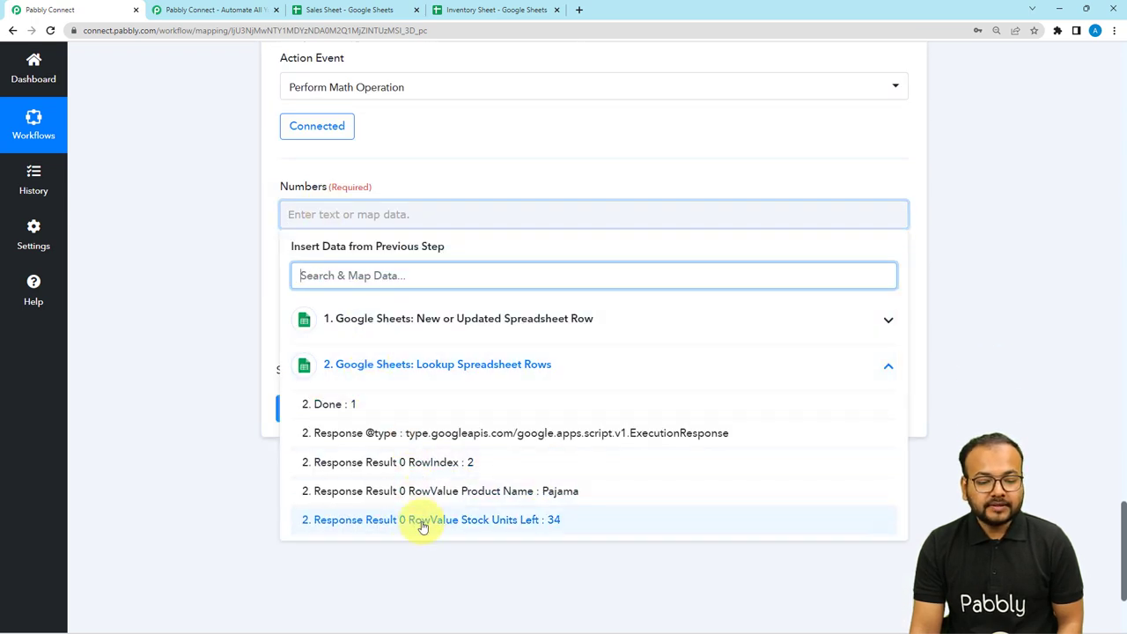
click(554, 521)
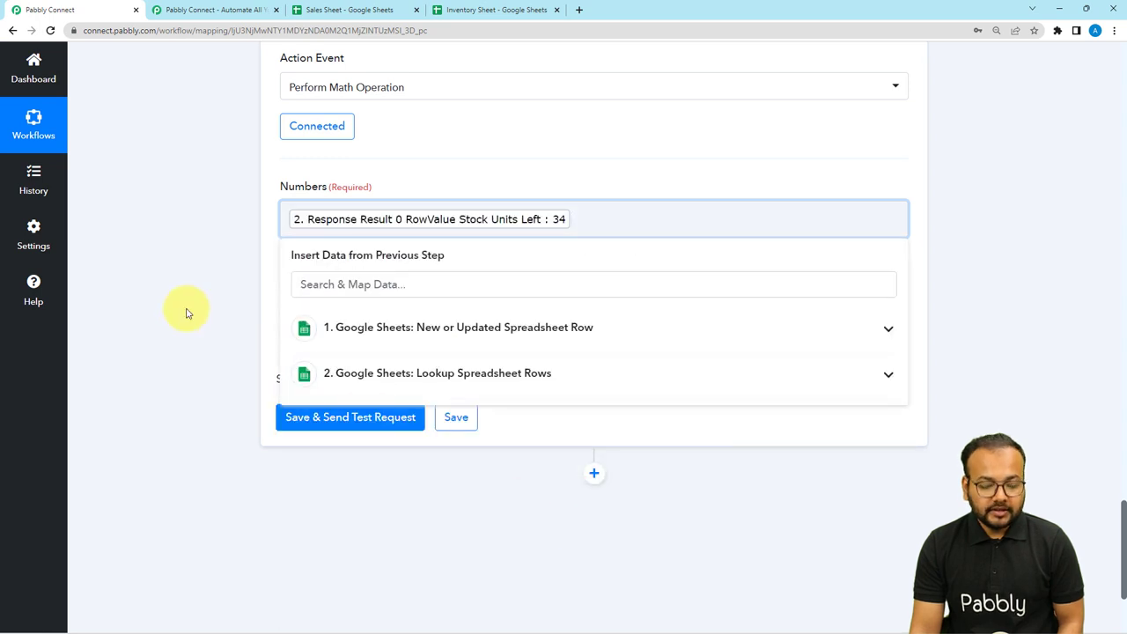
click(429, 343)
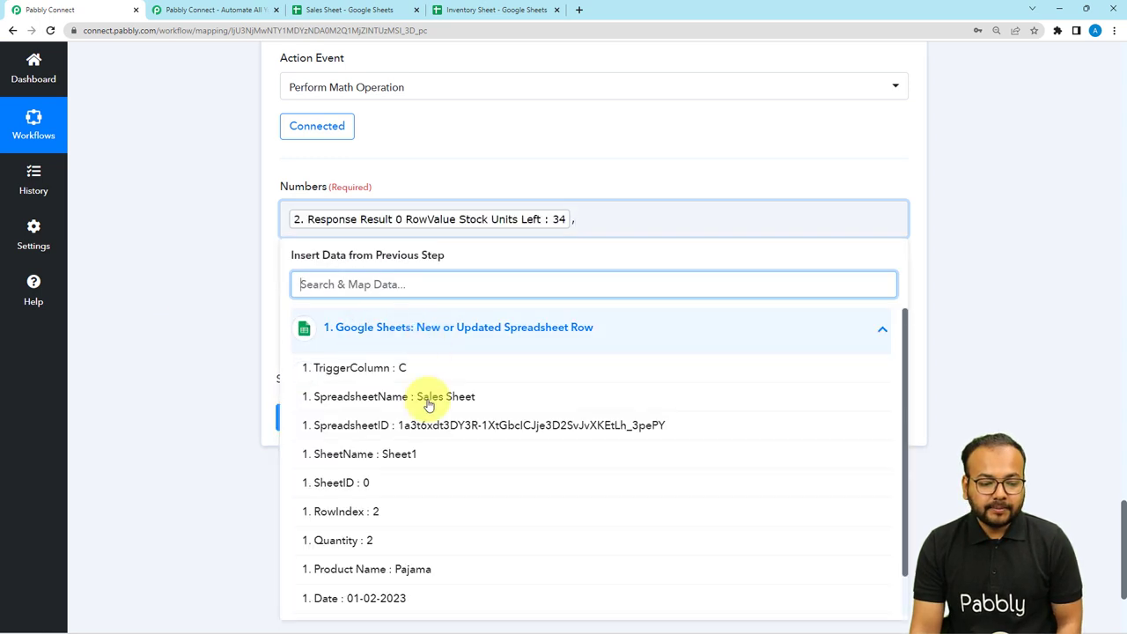
click(353, 539)
click(215, 321)
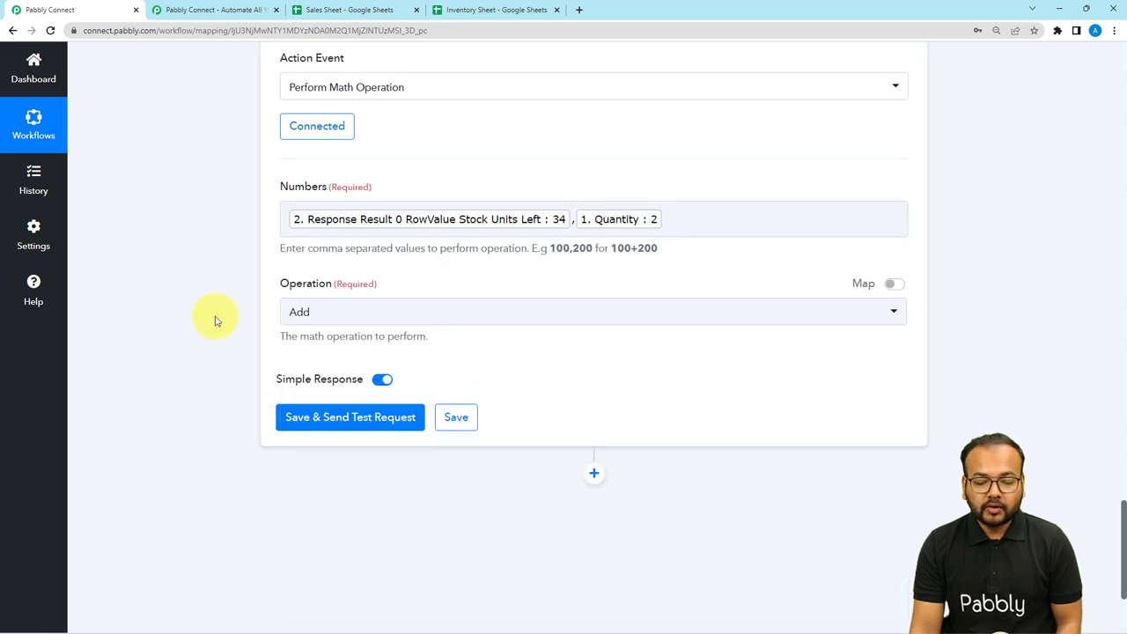
Set the math operation to Subtract, then save the action and send its test request.
click(343, 316)
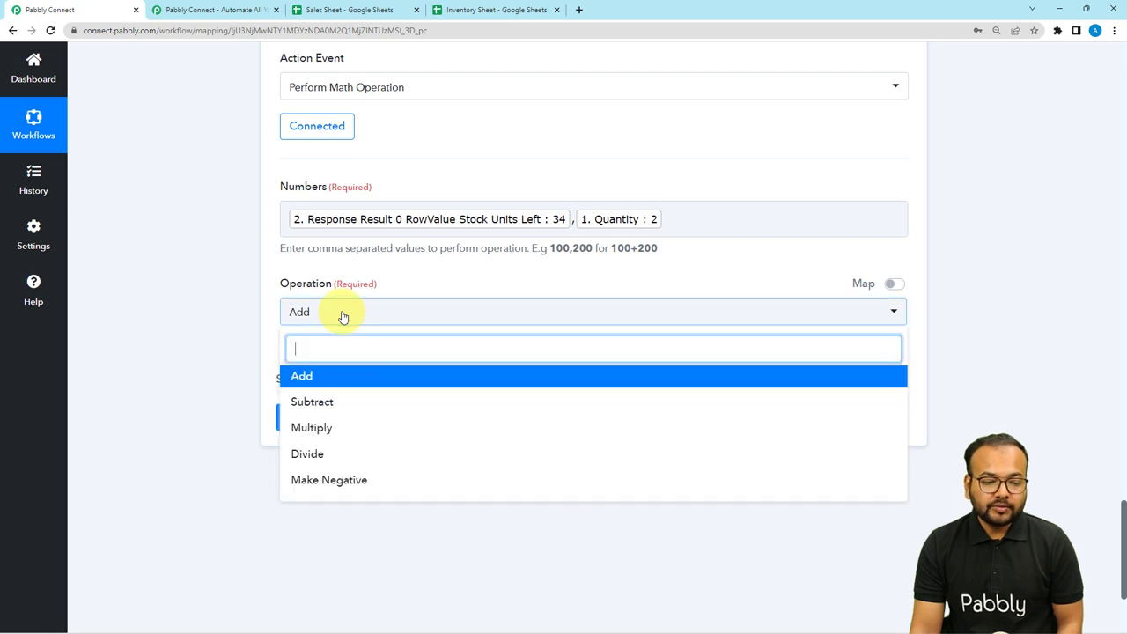
click(322, 402)
scroll(232, 302, down, 1)
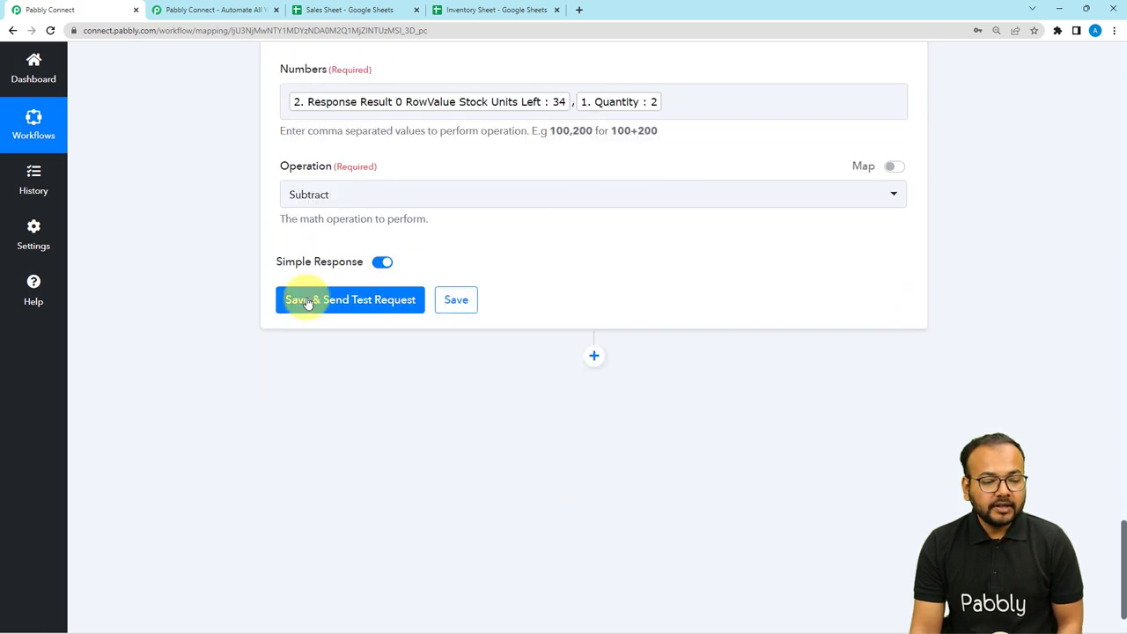
click(302, 299)
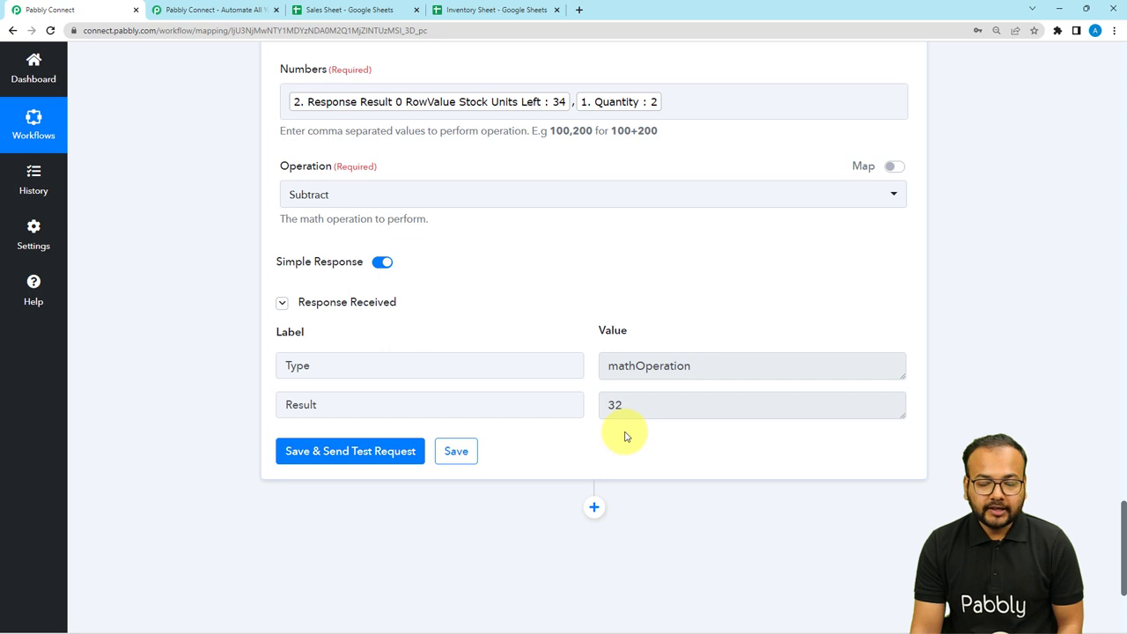
Compare the subtraction result with Pajama's stock units left in the Inventory Sheet, then return to the workflow.
scroll(625, 435, down, 1)
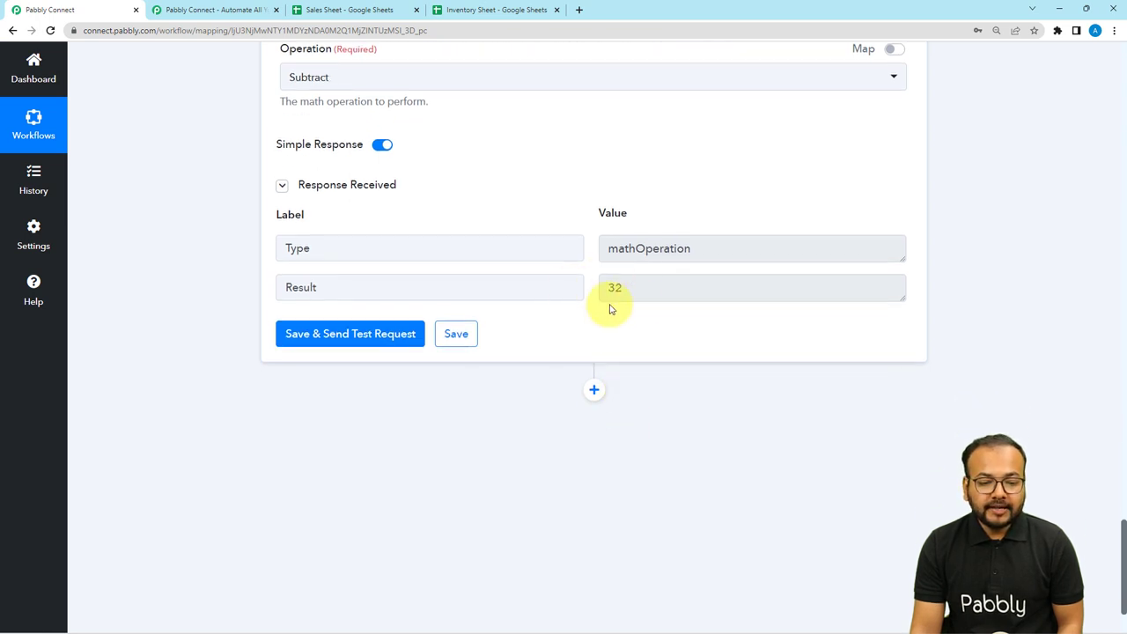
click(484, 11)
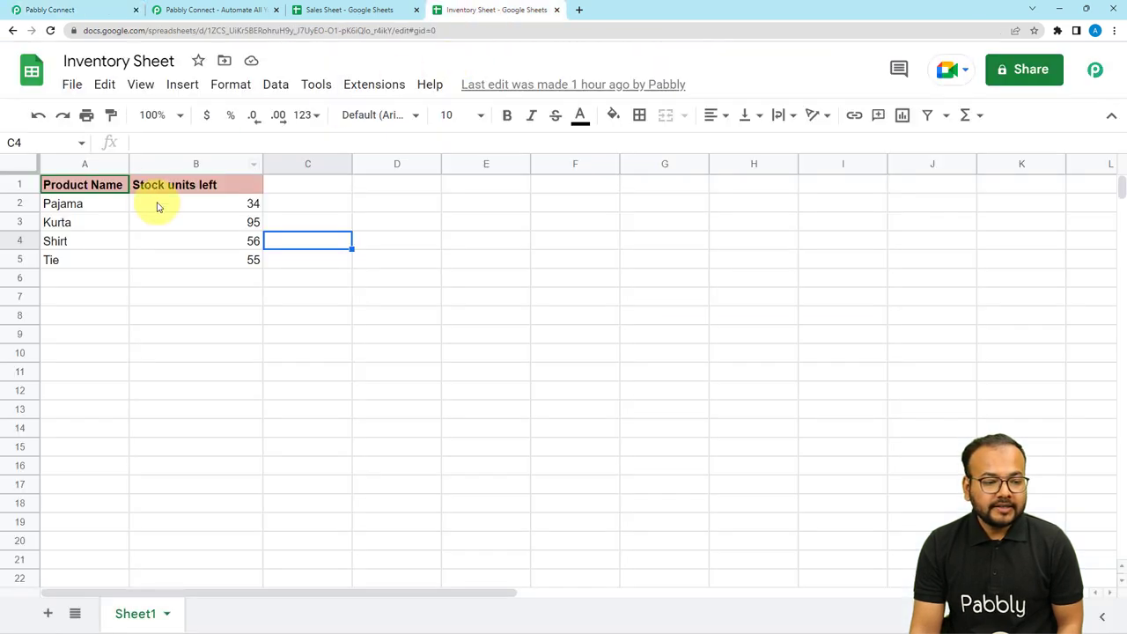
click(236, 207)
click(88, 10)
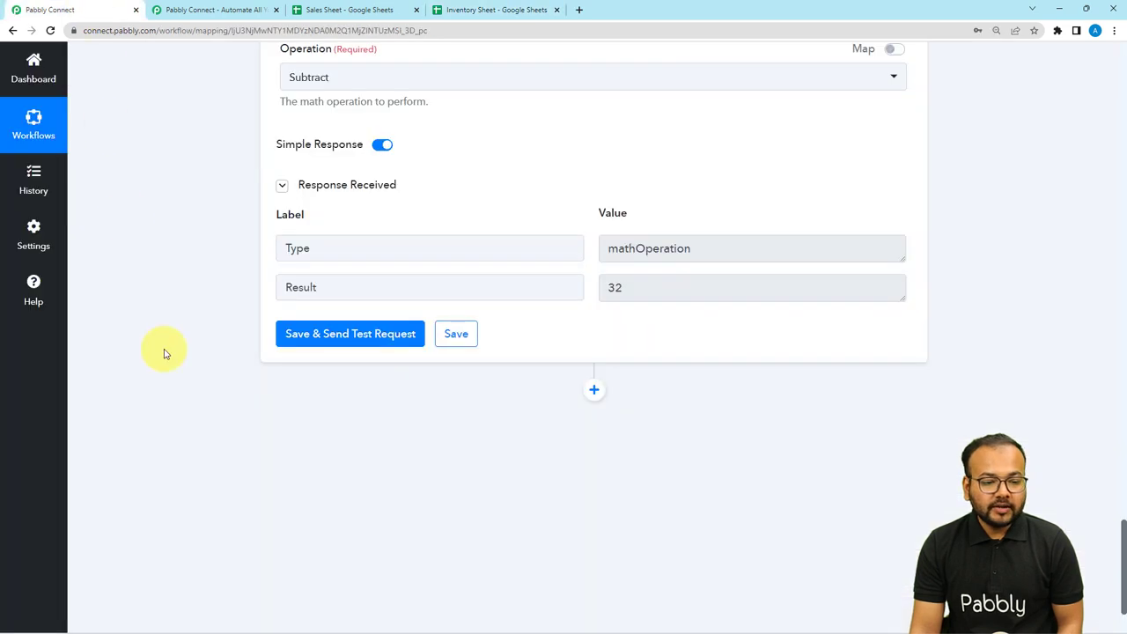
Add a Google Sheets action after the Number Formatter with the Update Cell Value event.
click(593, 389)
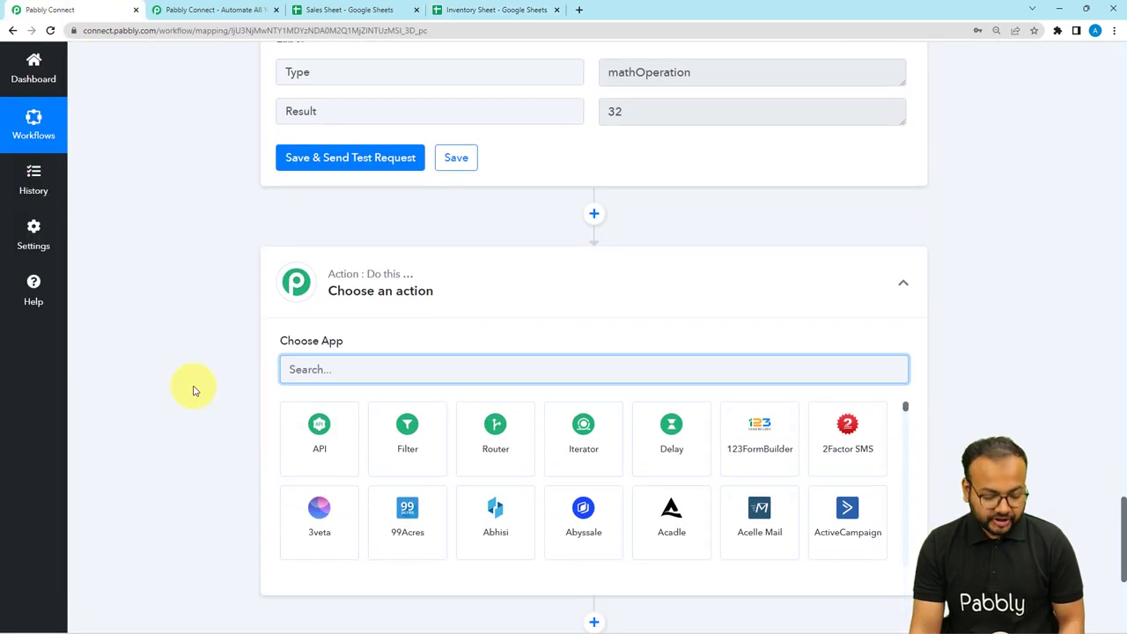
text(goo)
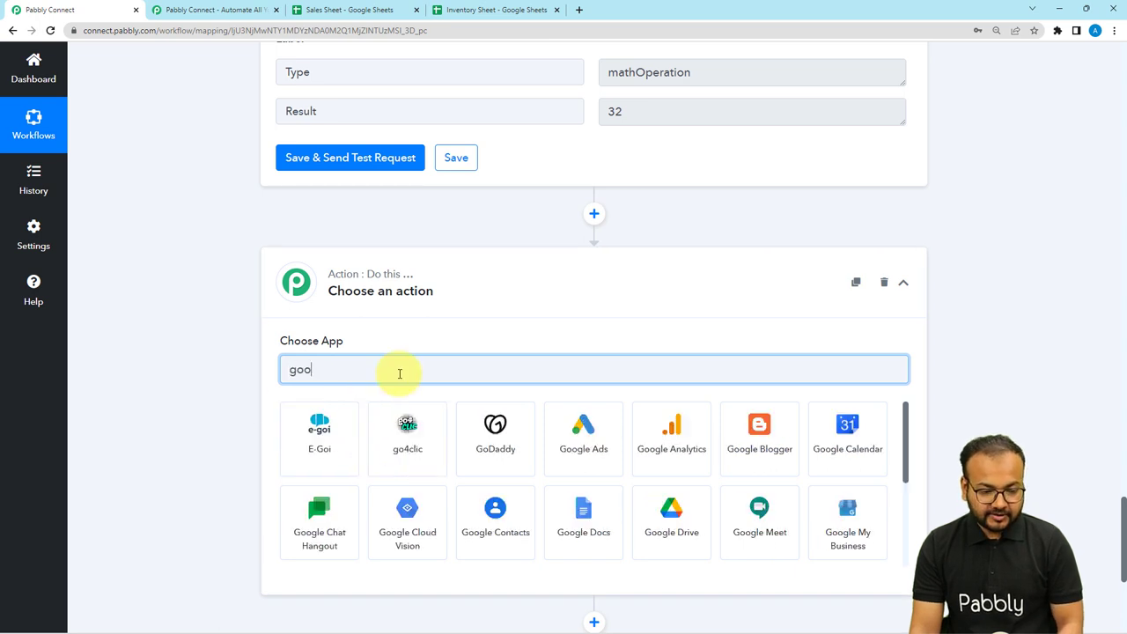
click(673, 521)
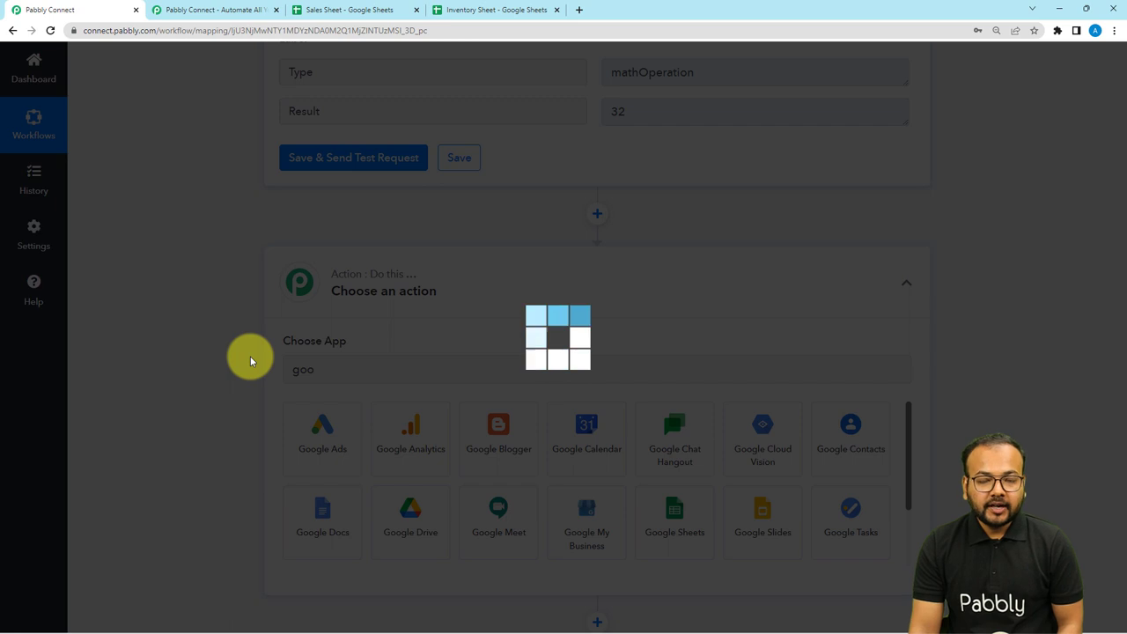
scroll(252, 360, down, 2)
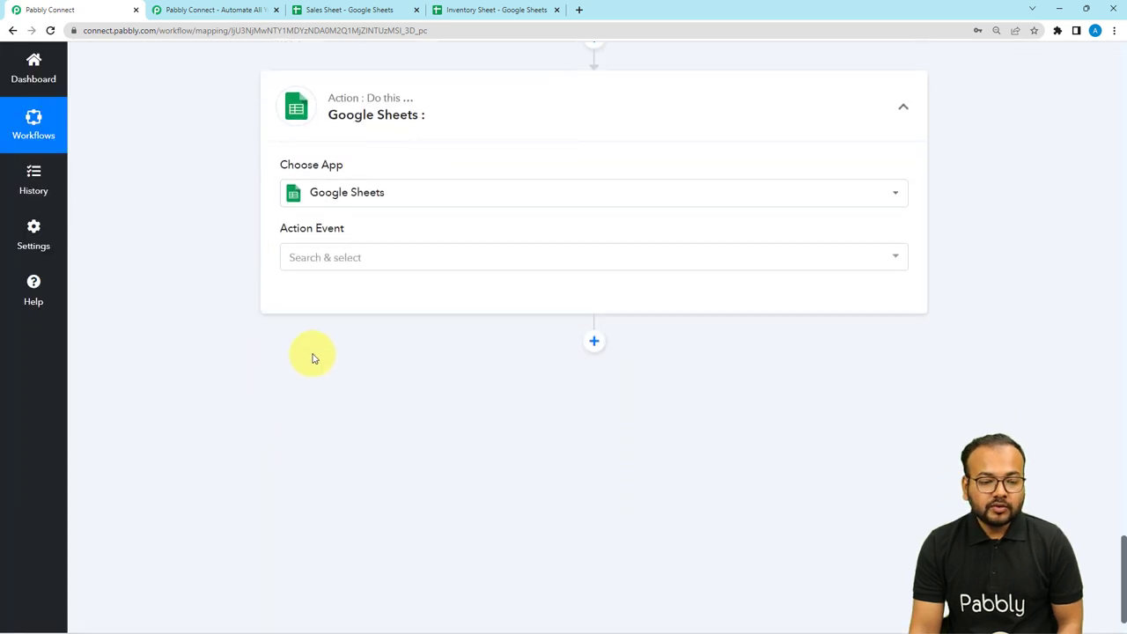
click(341, 259)
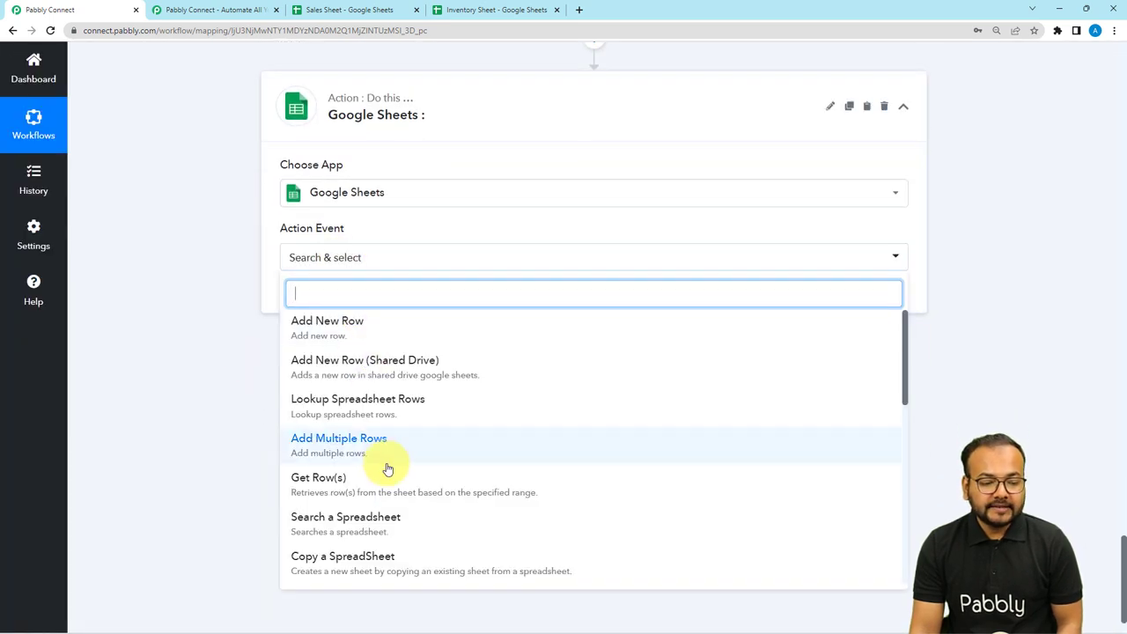
scroll(388, 469, down, 7)
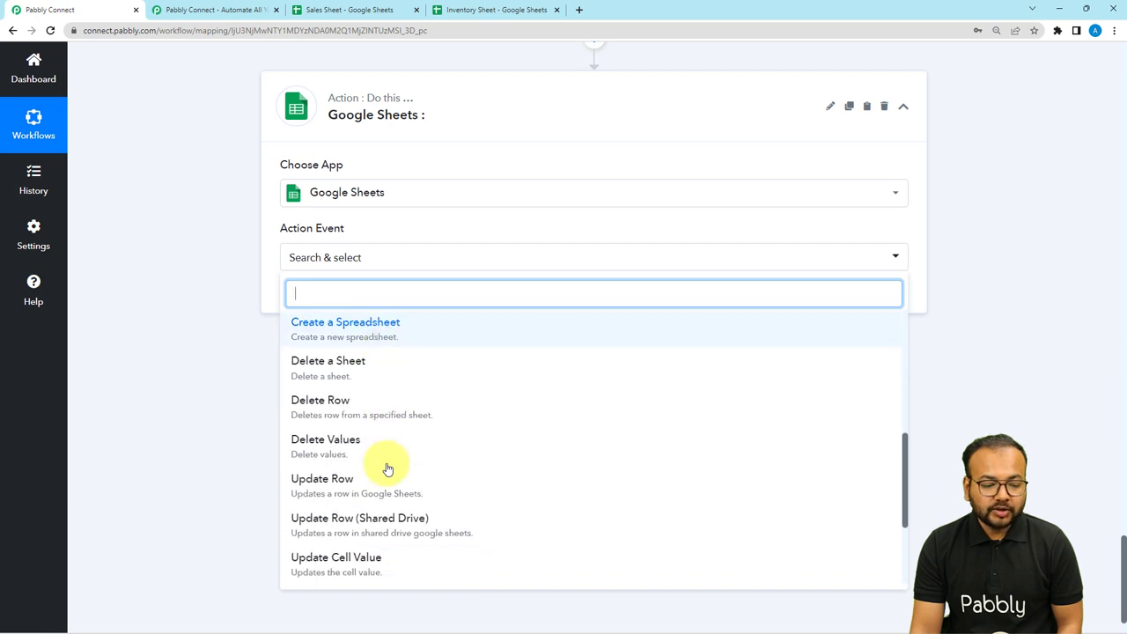
scroll(387, 469, down, 3)
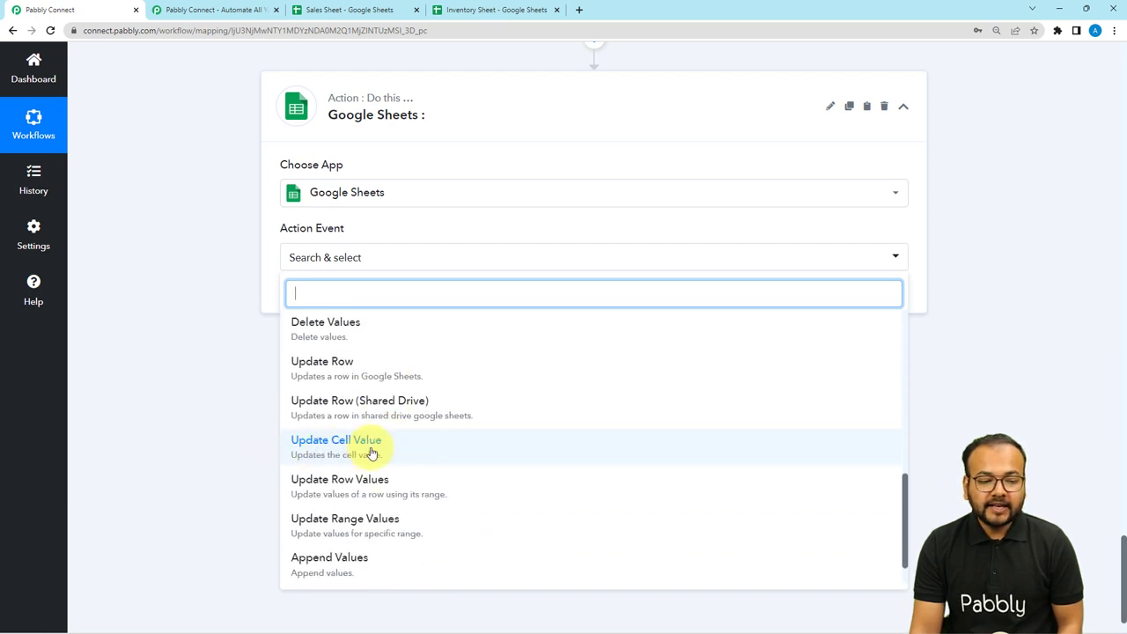
click(344, 456)
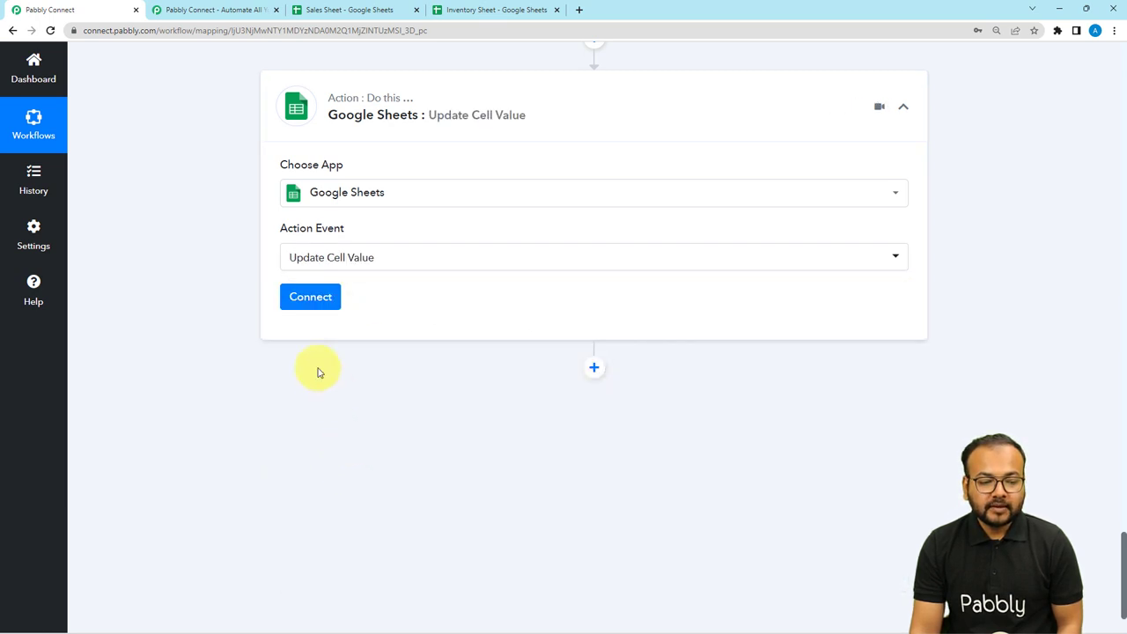
Connect the Update Cell Value action through the existing connection Google Sheets #16 and save it.
click(303, 296)
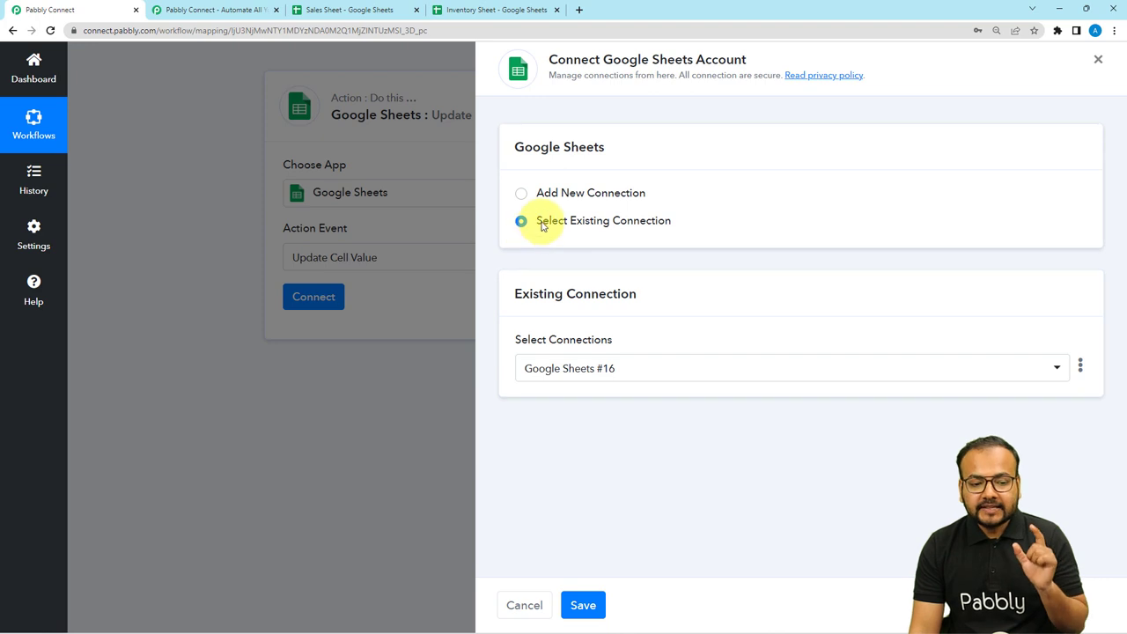
click(673, 374)
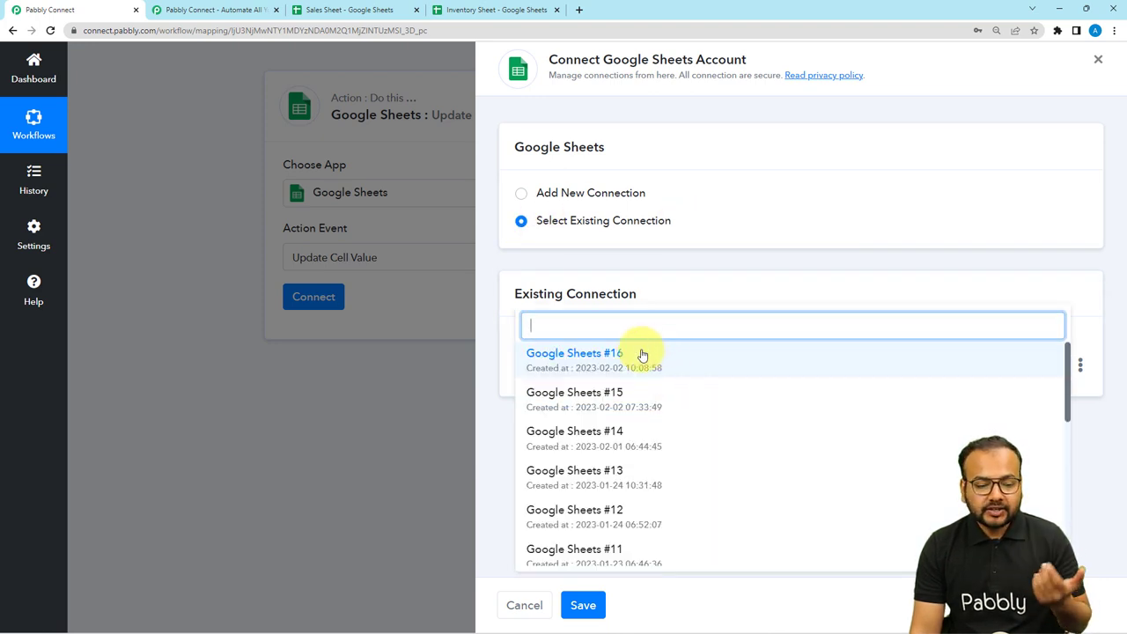
click(589, 367)
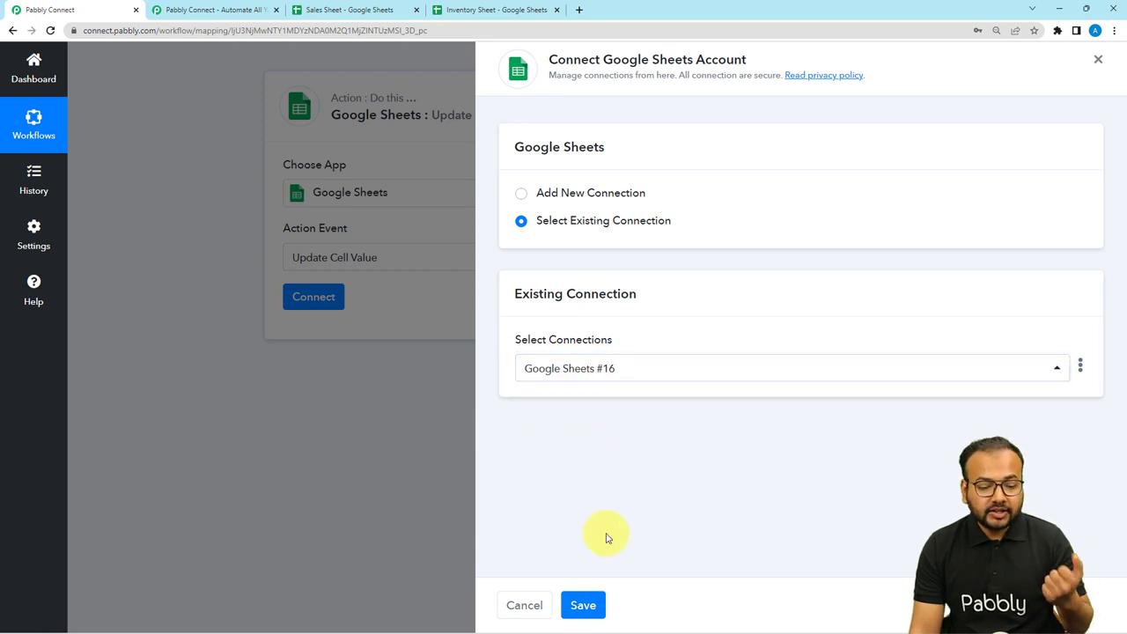
click(585, 605)
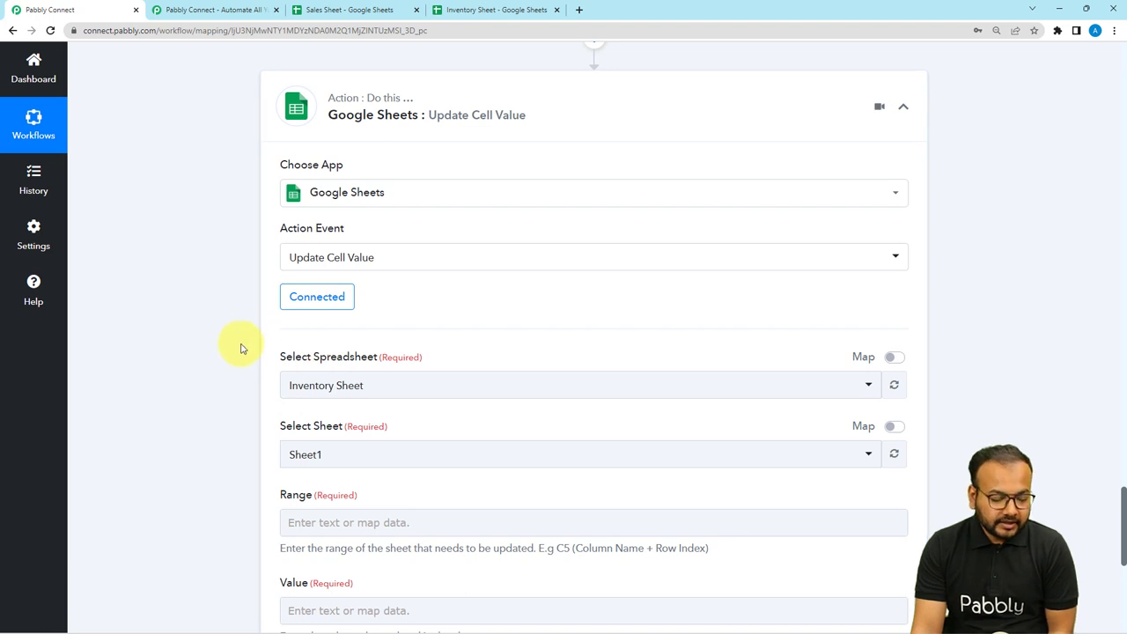
Set the Update Cell Value action's spreadsheet to Inventory Sheet and its sheet to Sheet1.
scroll(241, 347, down, 2)
click(379, 209)
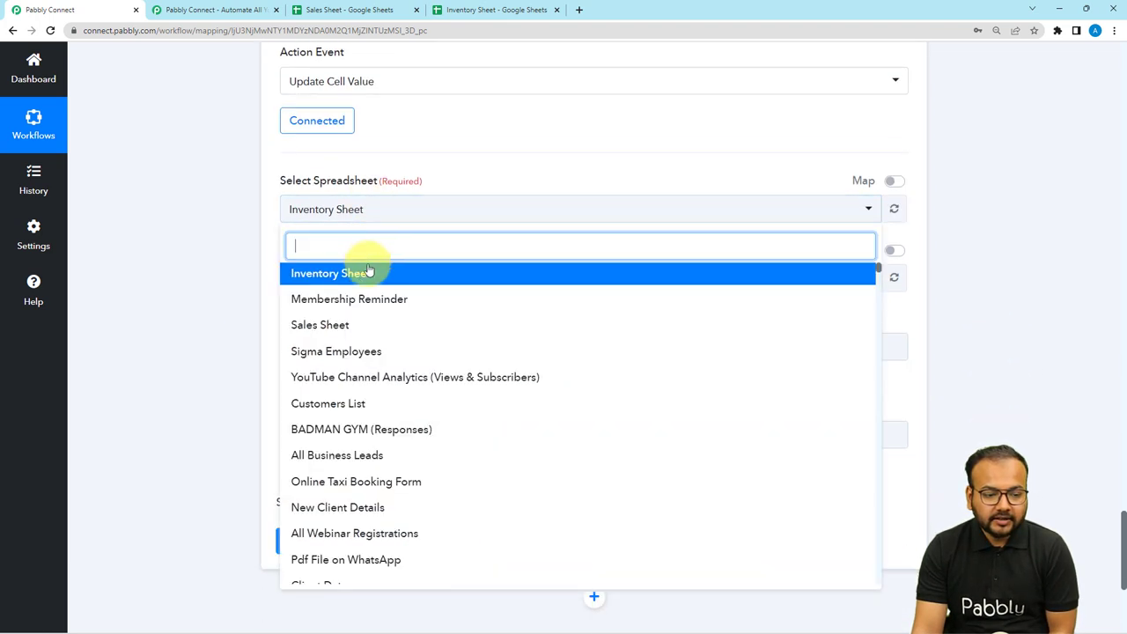
click(326, 274)
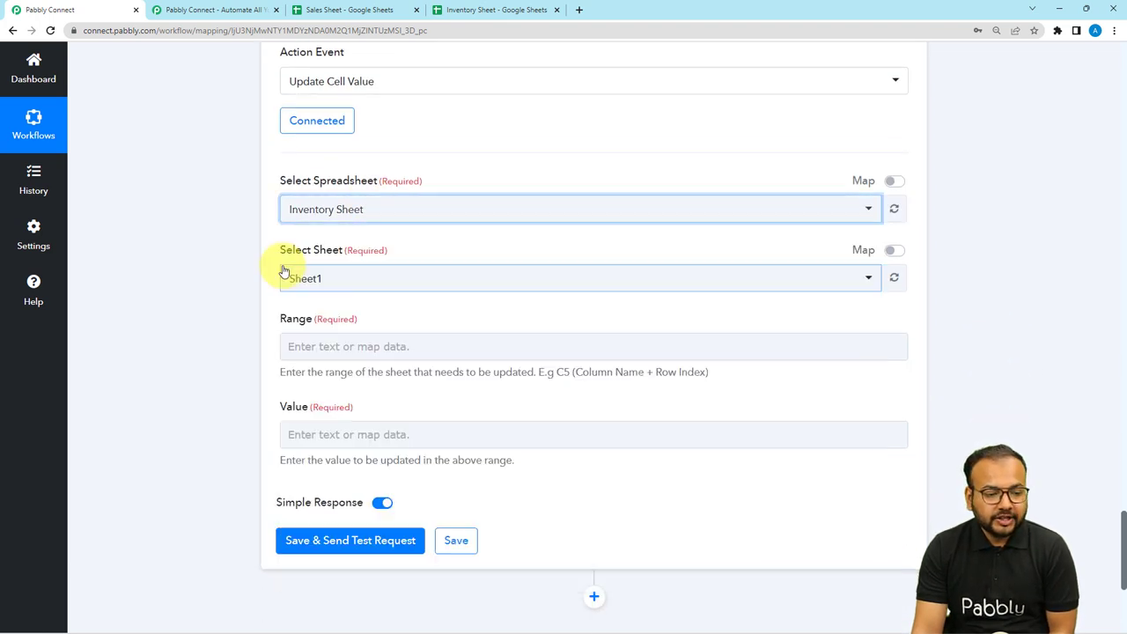
click(343, 280)
click(326, 341)
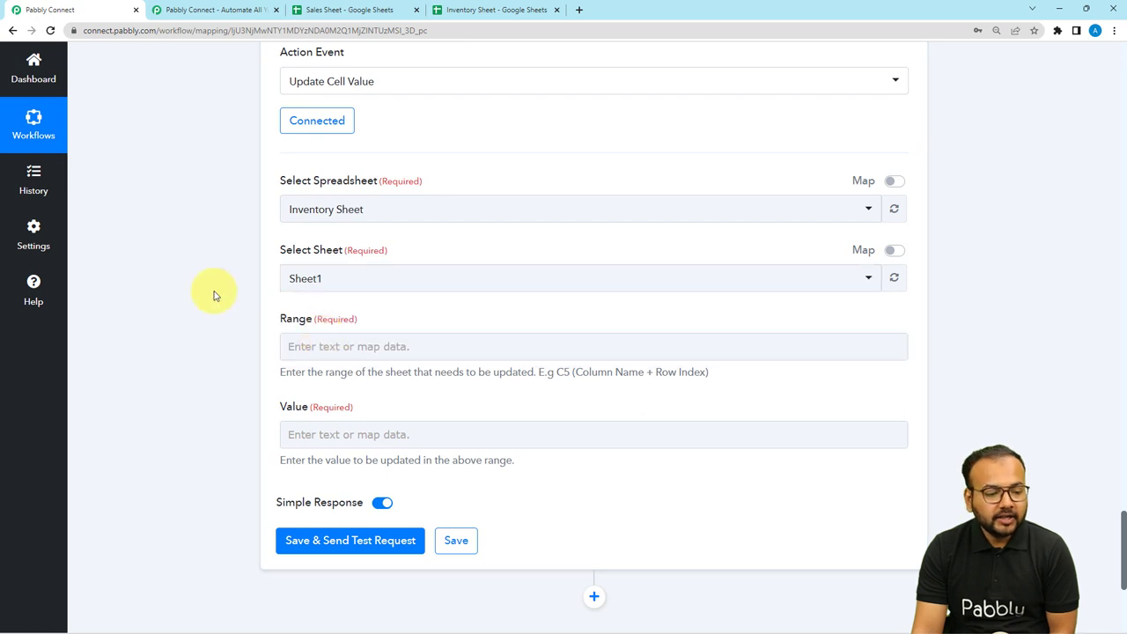
Check the stock column in the Inventory Sheet and enter column letter B as the Range of the cell update.
scroll(220, 295, down, 1)
click(361, 230)
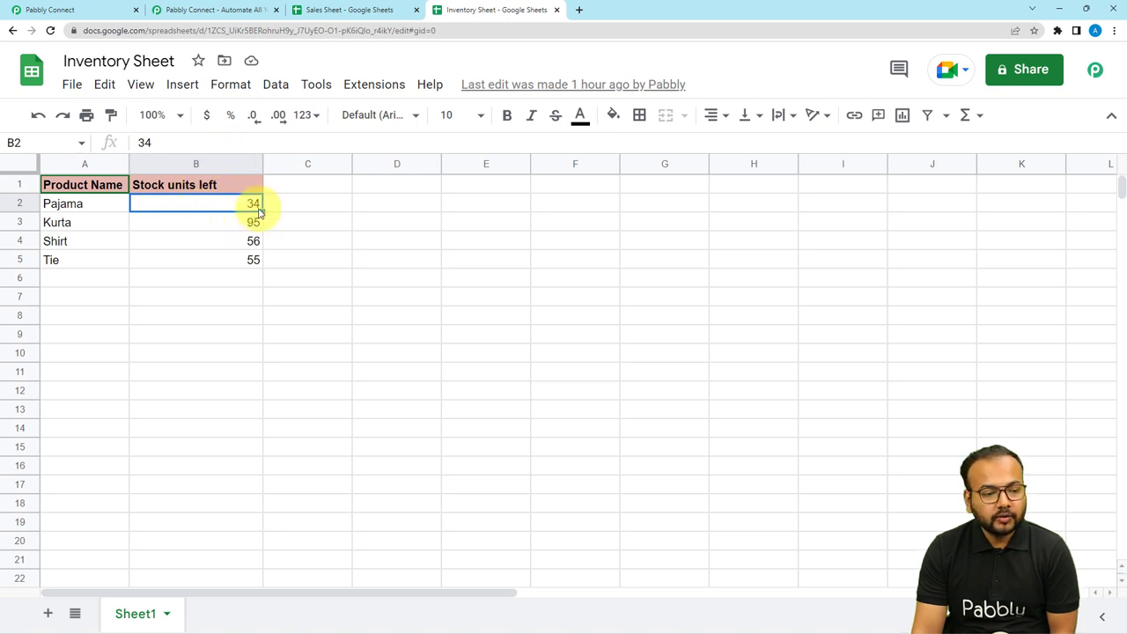
click(111, 9)
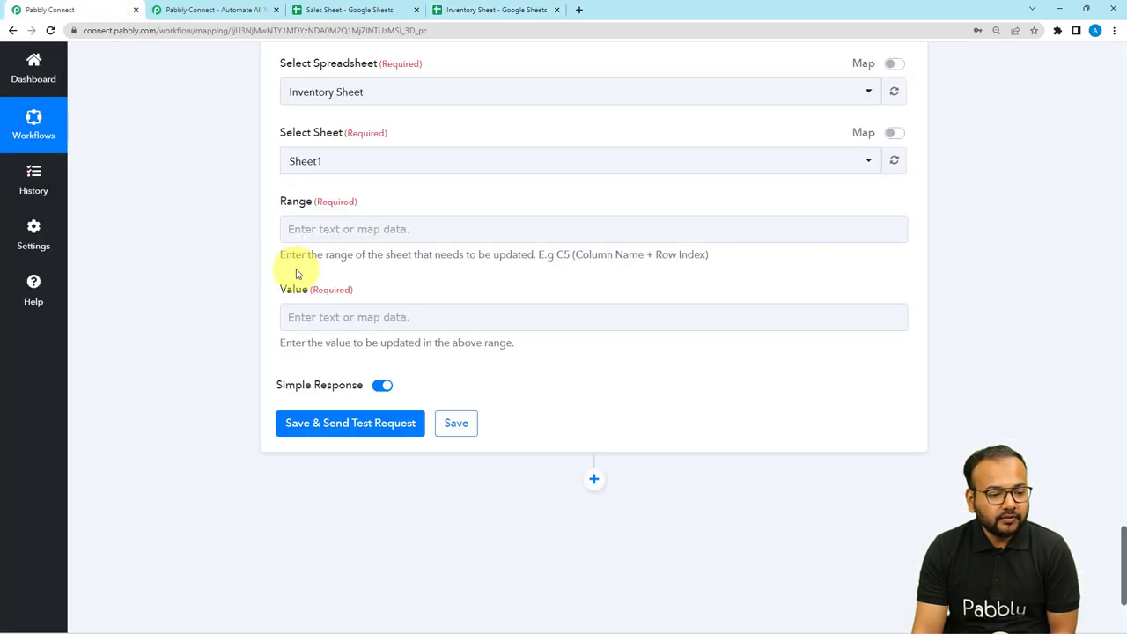
click(325, 232)
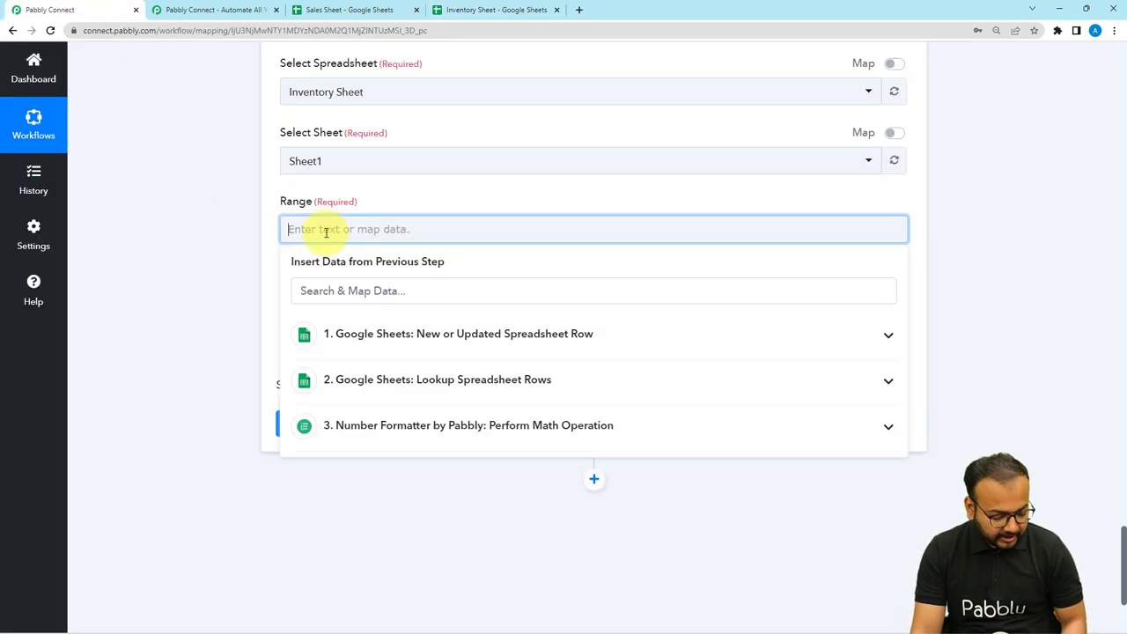
click(221, 243)
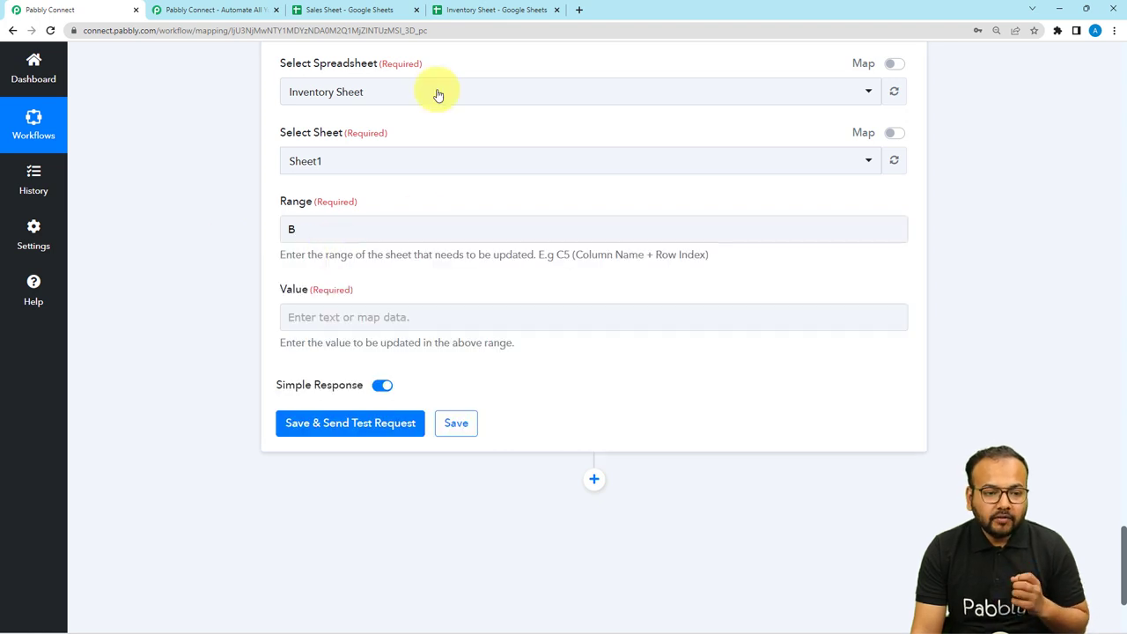
Examine the stock cell's position in the Inventory Sheet and the row index in the trigger and lookup responses.
click(456, 9)
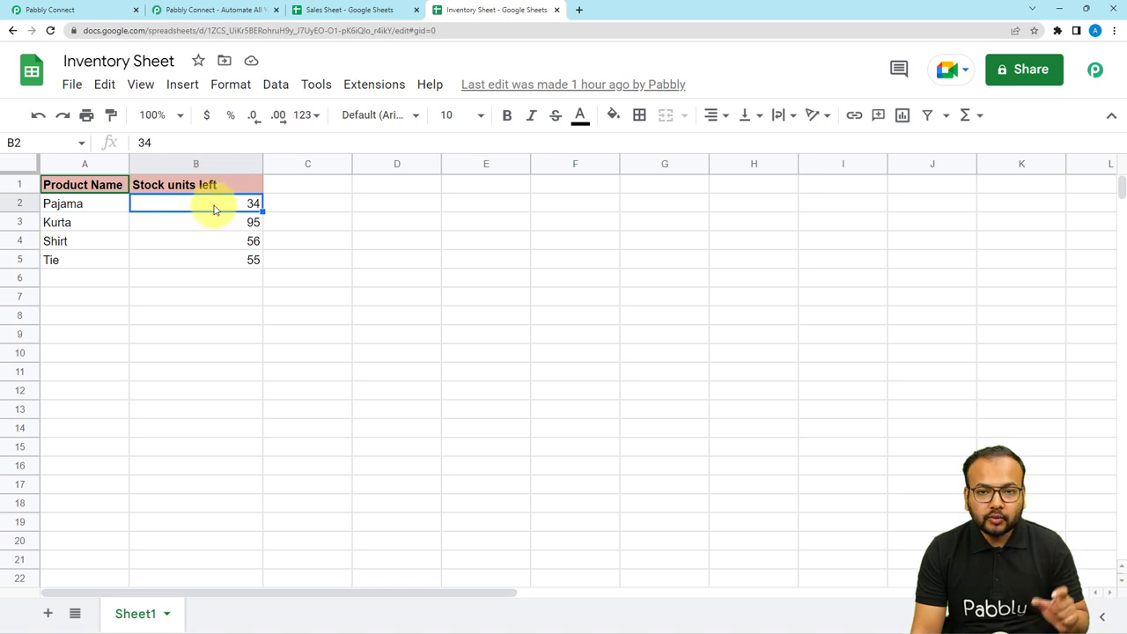
click(107, 12)
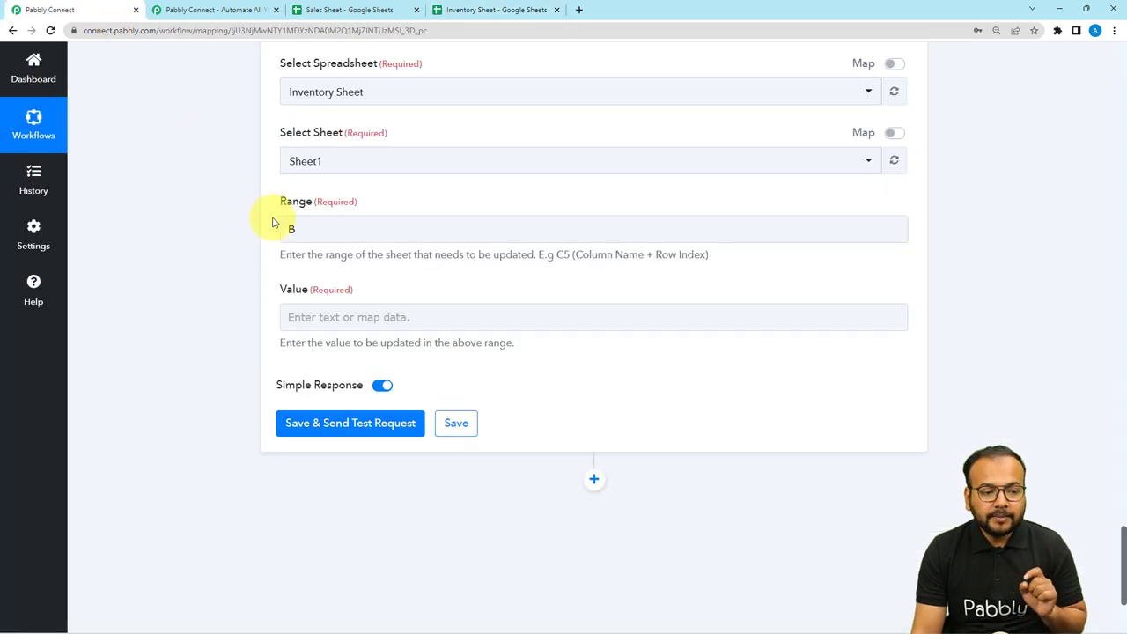
click(304, 230)
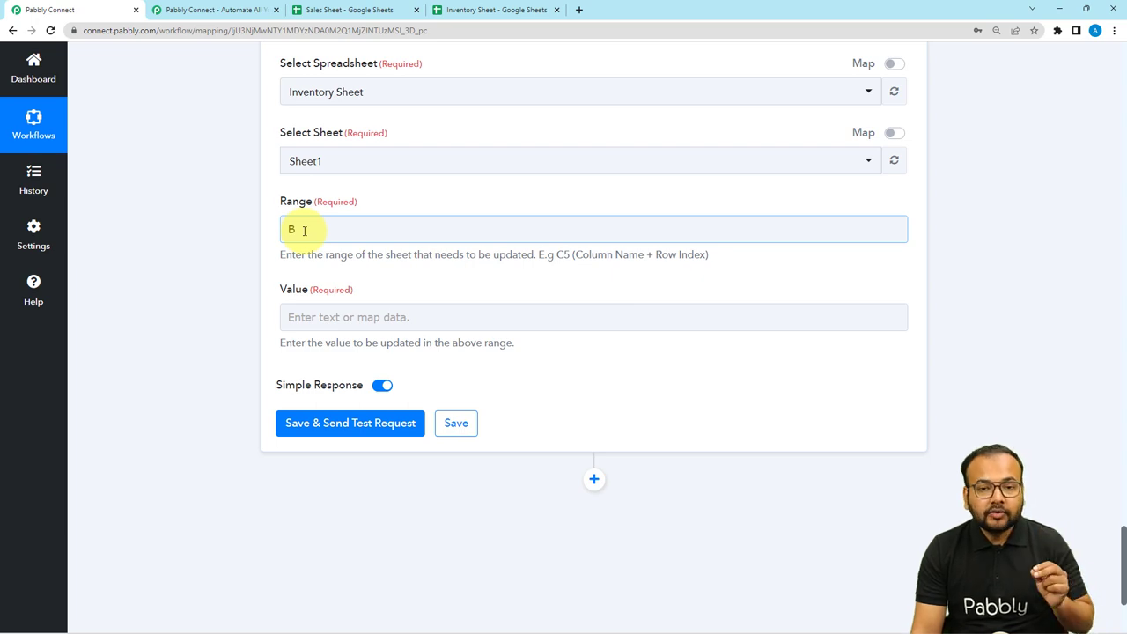
scroll(1118, 123, up, 15)
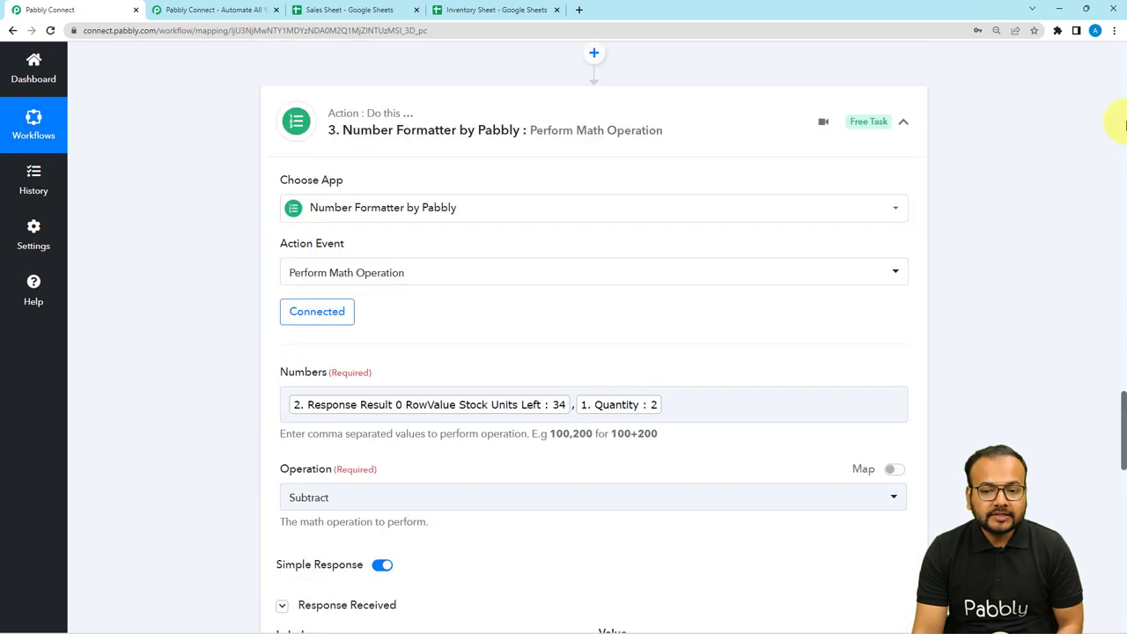
scroll(179, 343, down, 10)
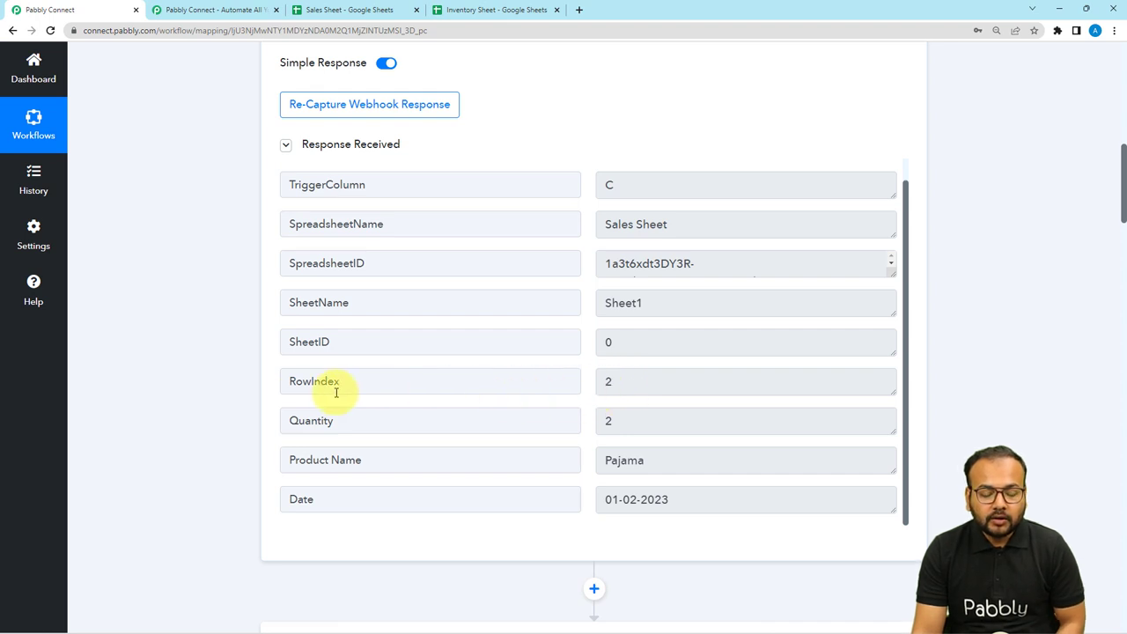
scroll(266, 423, down, 3)
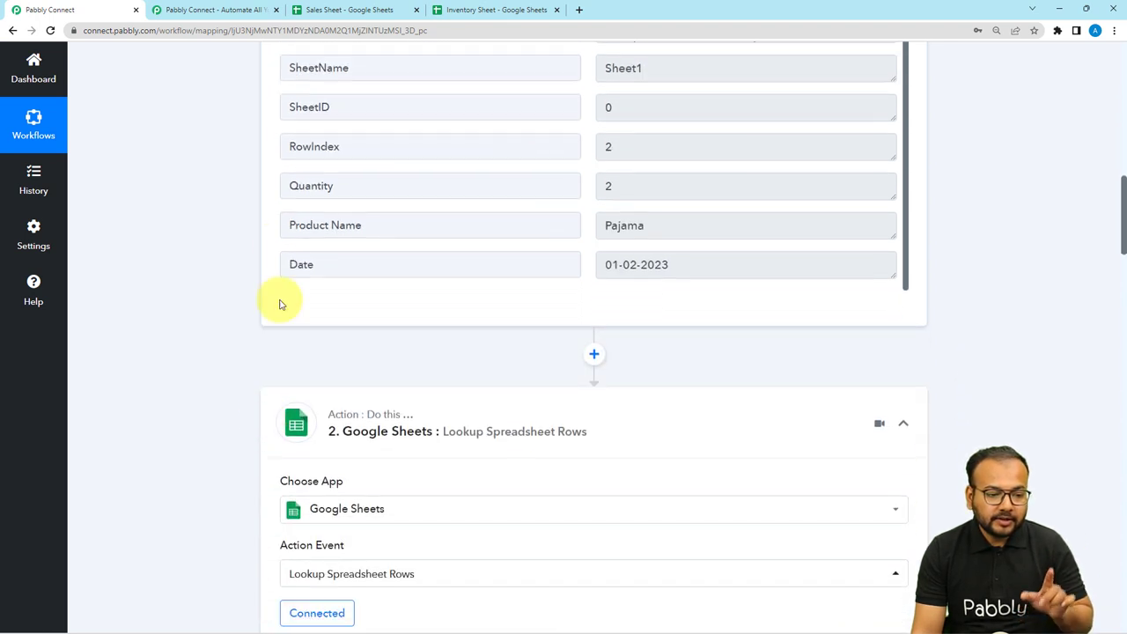
scroll(302, 453, down, 4)
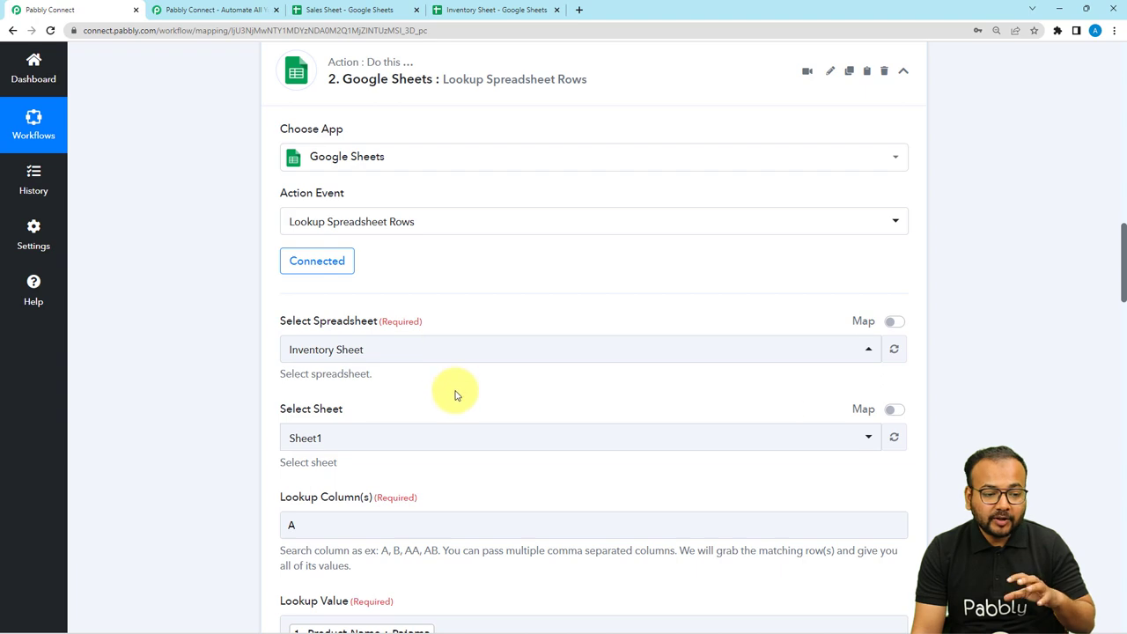
scroll(452, 390, down, 6)
scroll(456, 396, down, 2)
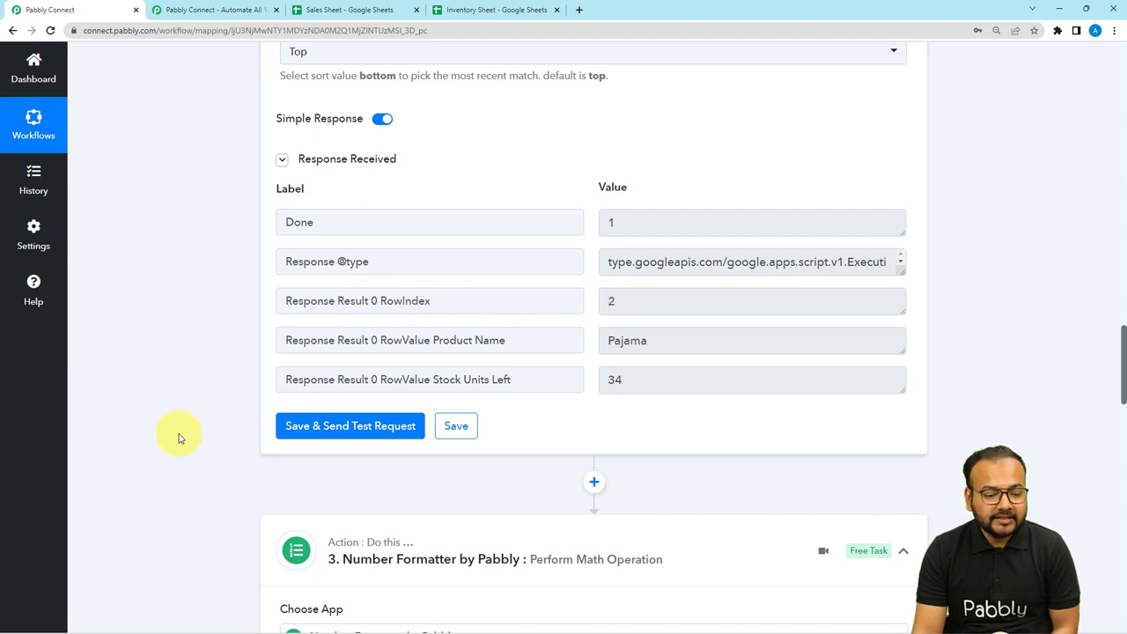
scroll(179, 437, down, 16)
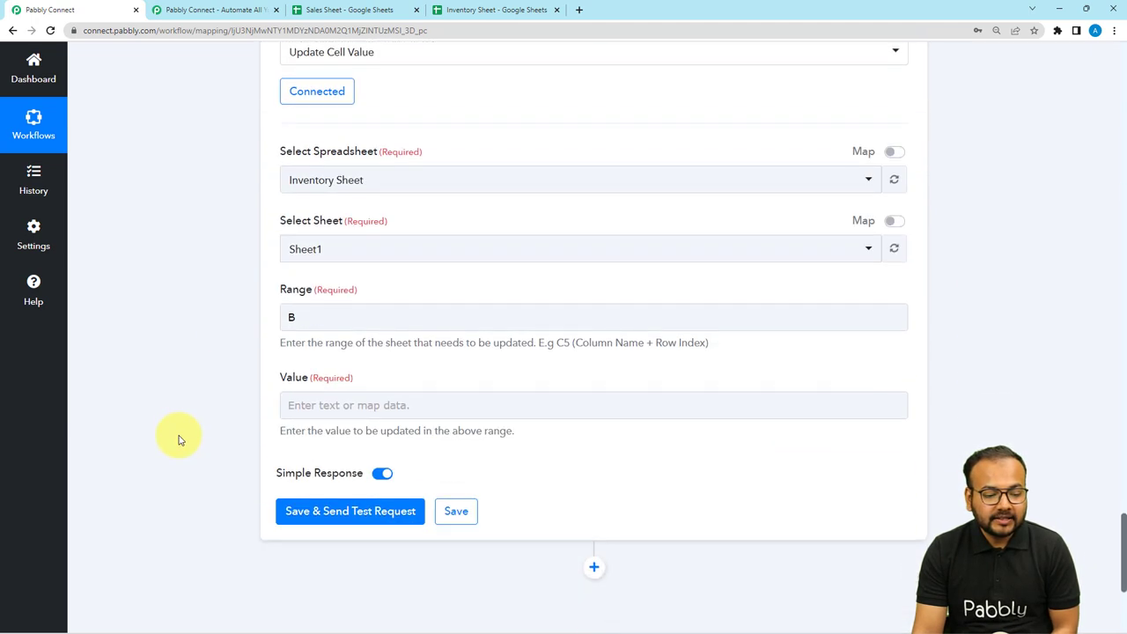
Append the lookup response's Response Result 0 RowIndex directly after B in the Range.
click(315, 318)
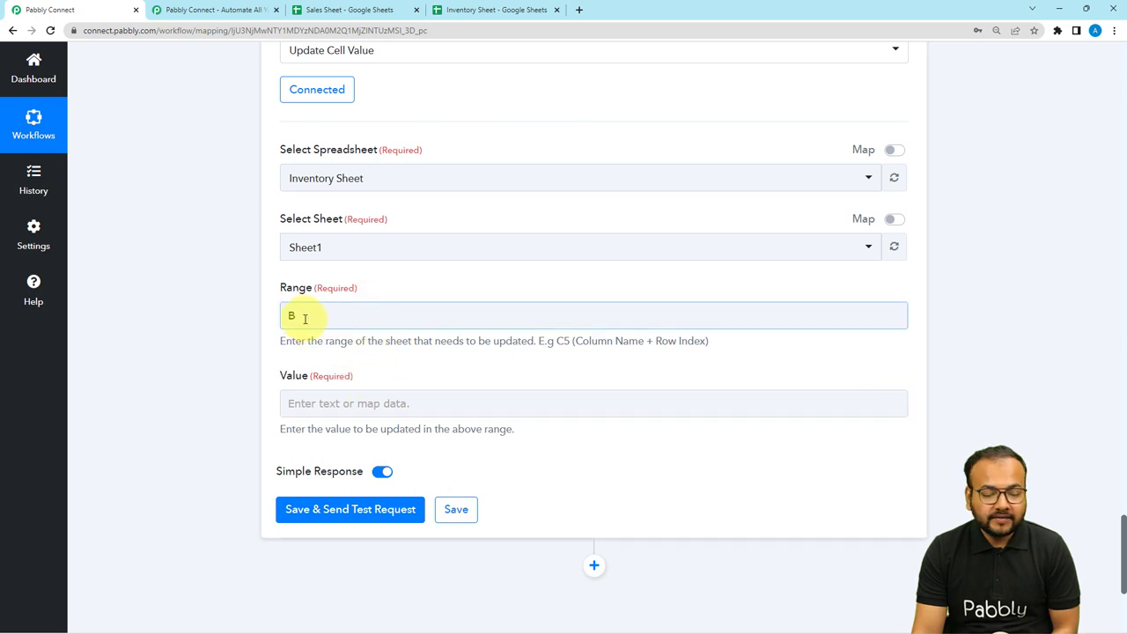
click(304, 316)
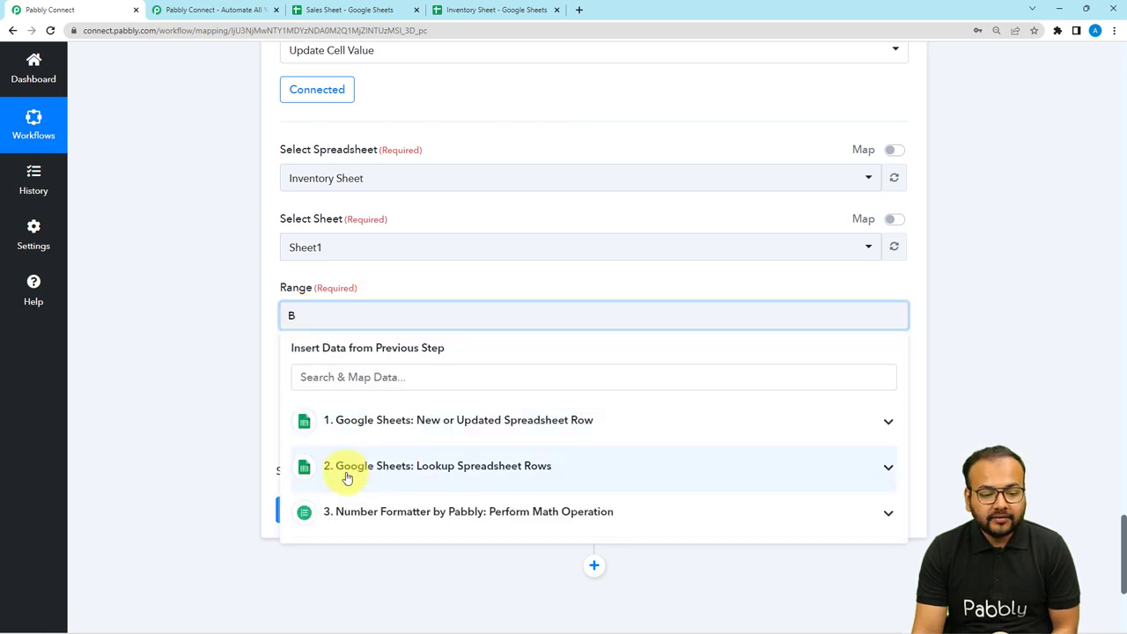
click(431, 472)
click(432, 561)
click(219, 377)
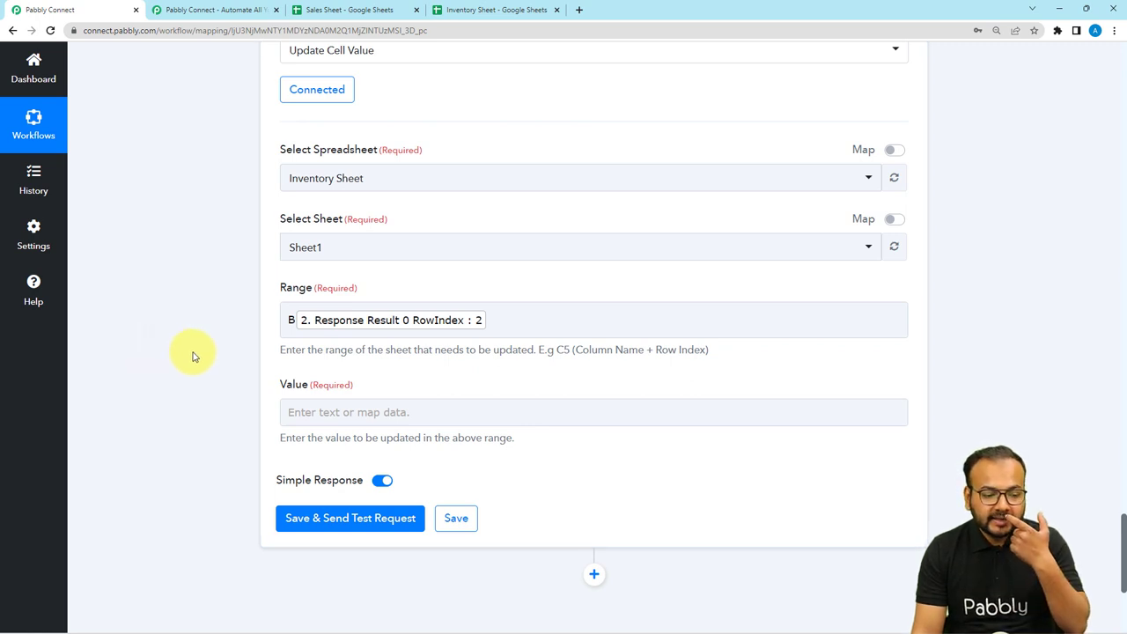
Map the Number Formatter's Result into the Value of the Update Cell Value action.
click(317, 413)
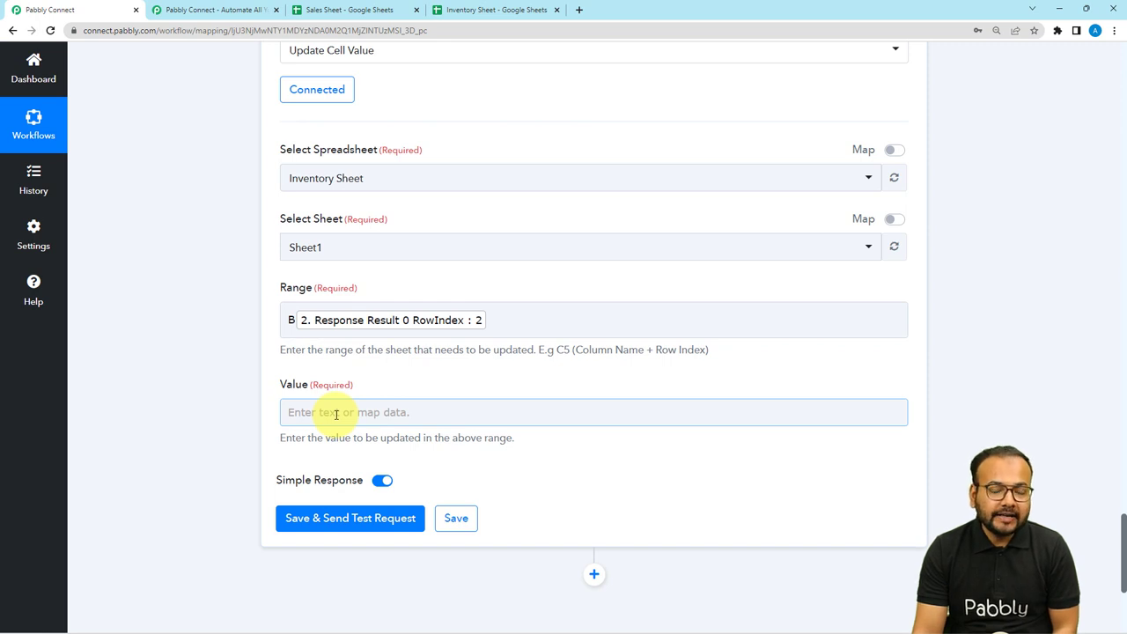
scroll(329, 412, up, 5)
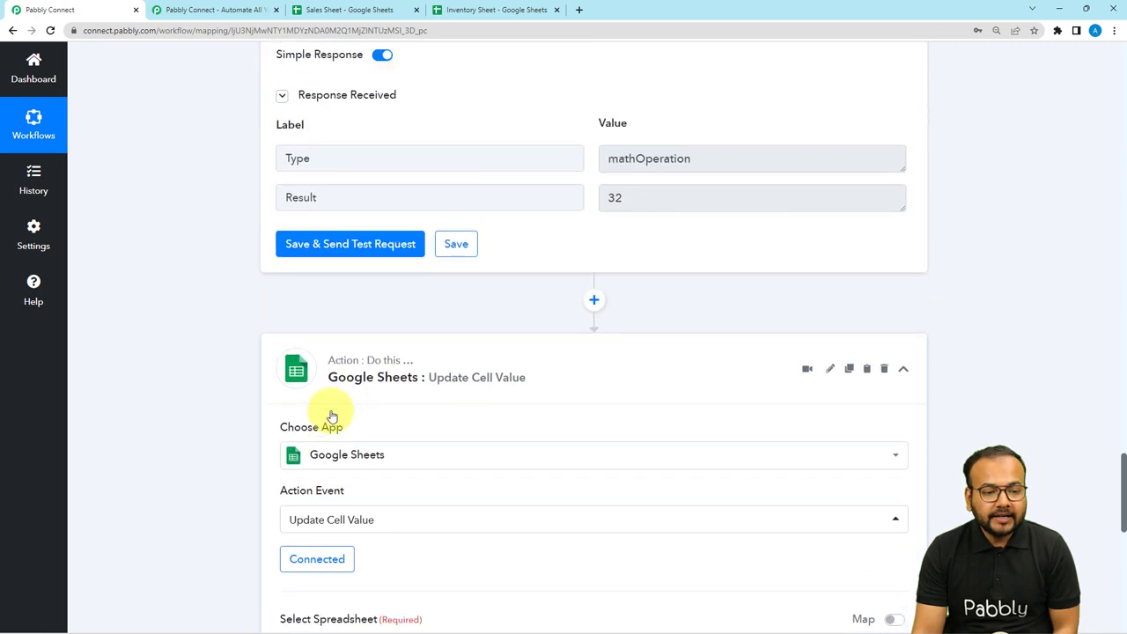
click(497, 10)
click(68, 11)
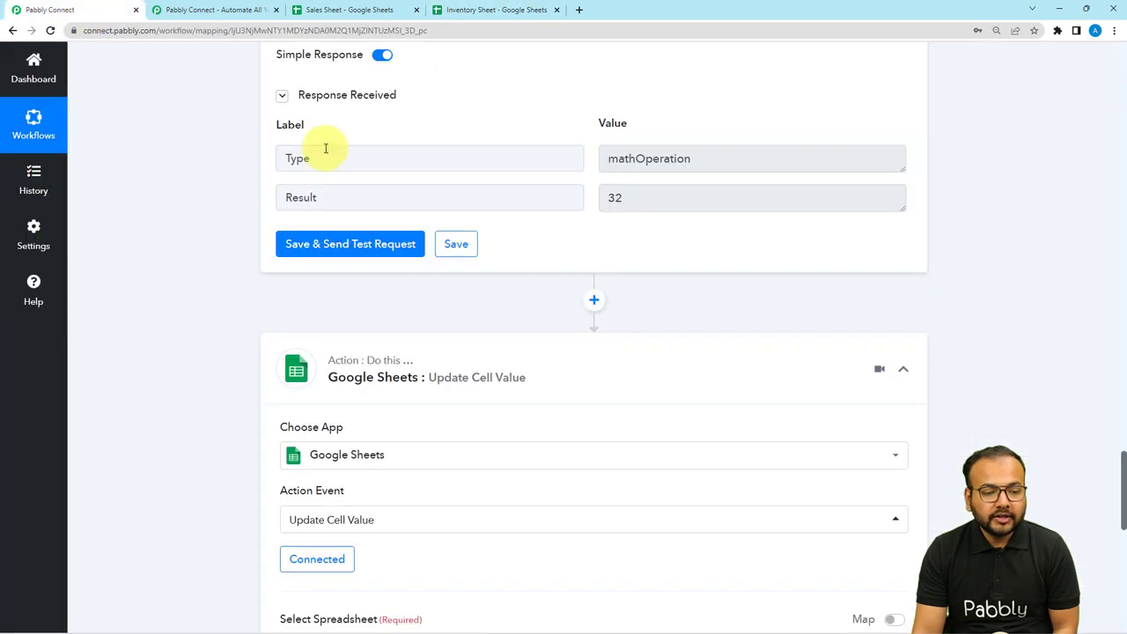
scroll(213, 226, down, 7)
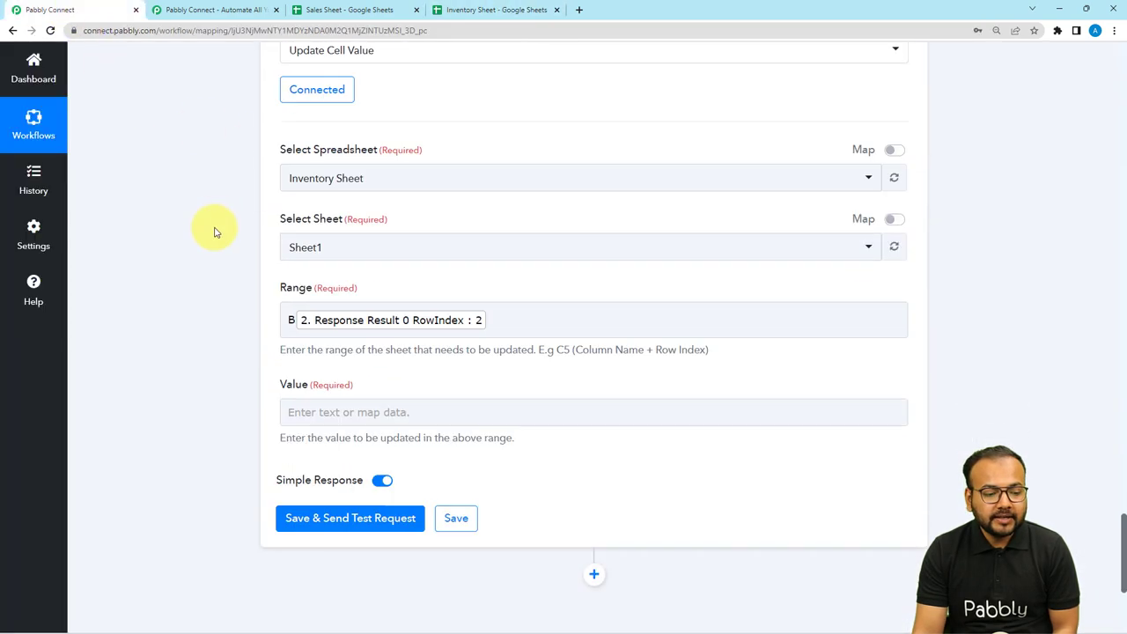
click(374, 299)
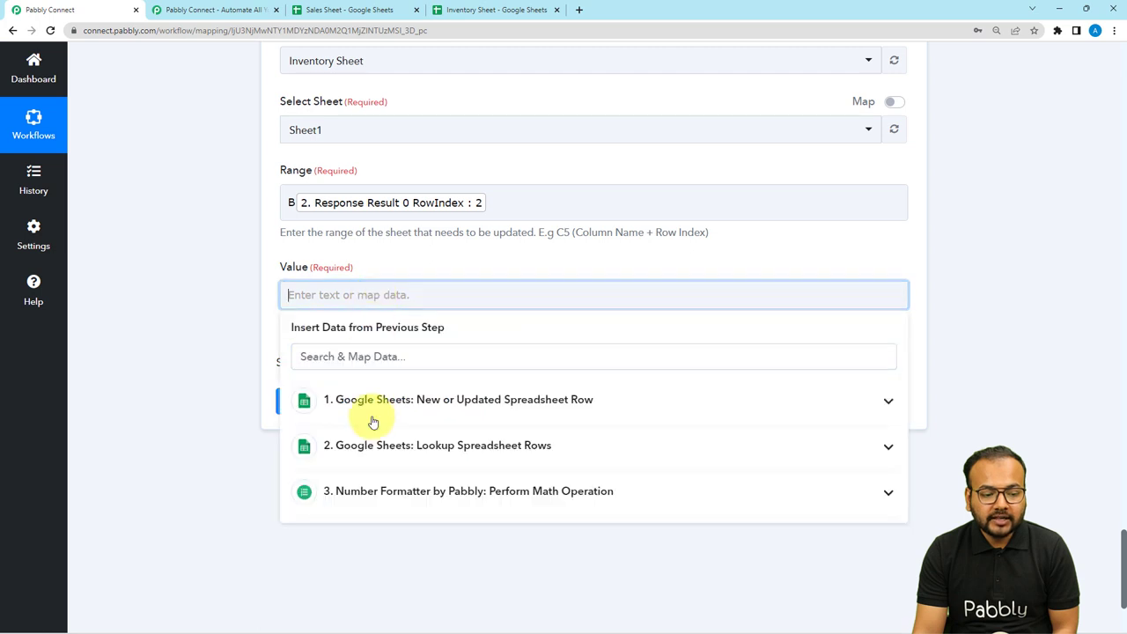
click(360, 488)
click(344, 558)
click(208, 351)
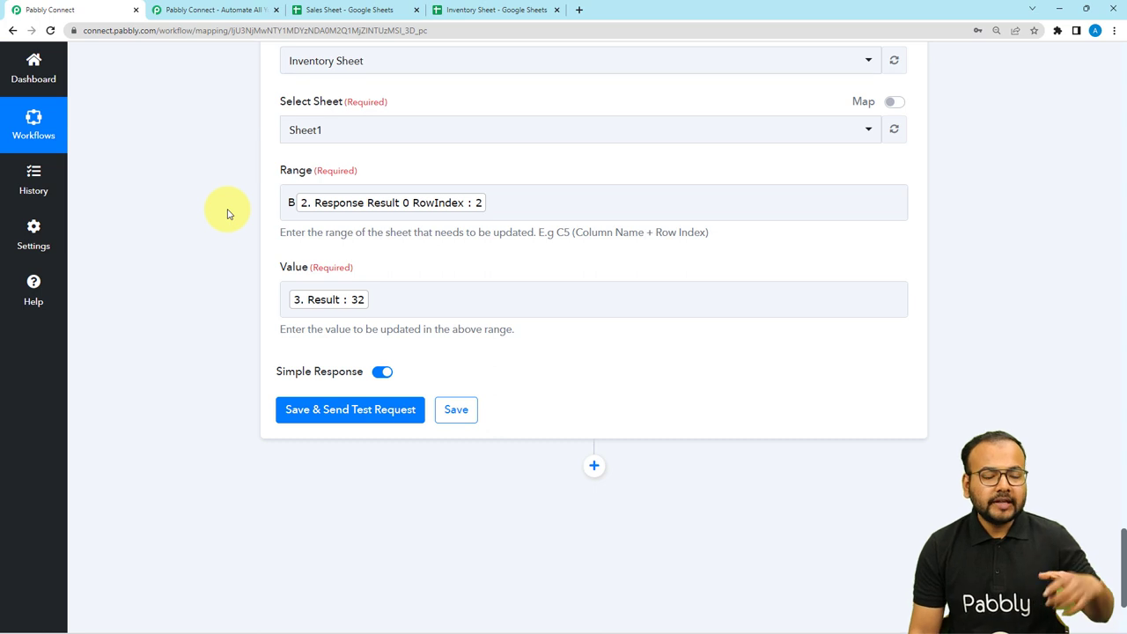
Compare the Sales Sheet entries and the Inventory Sheet stock column with the Range and Value mapped in the cell update.
click(321, 9)
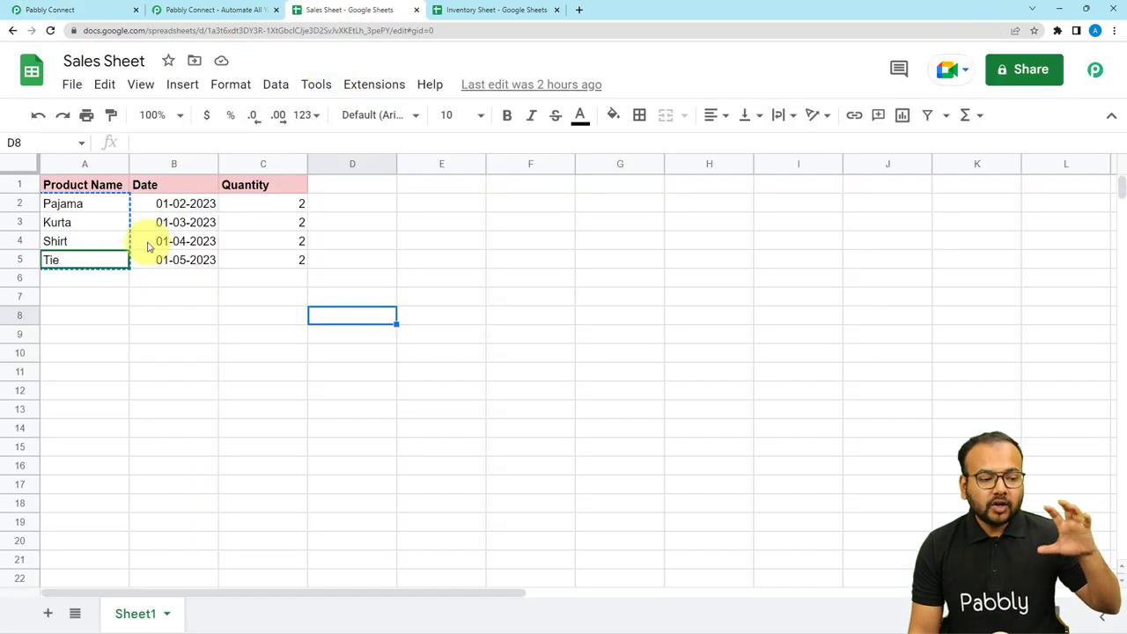
click(78, 280)
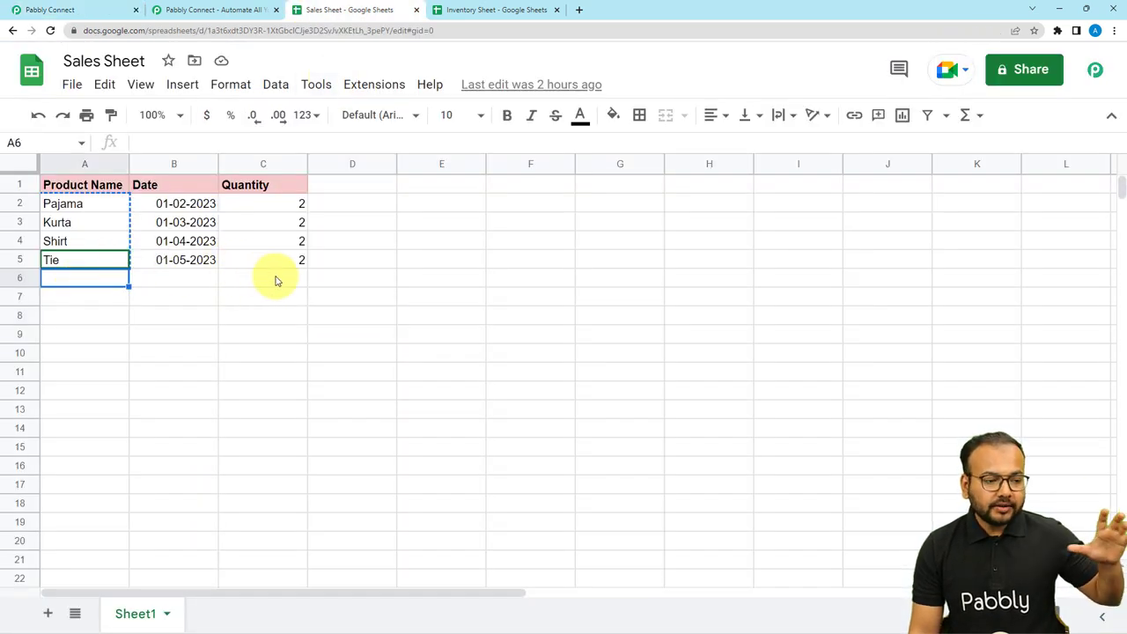
click(104, 10)
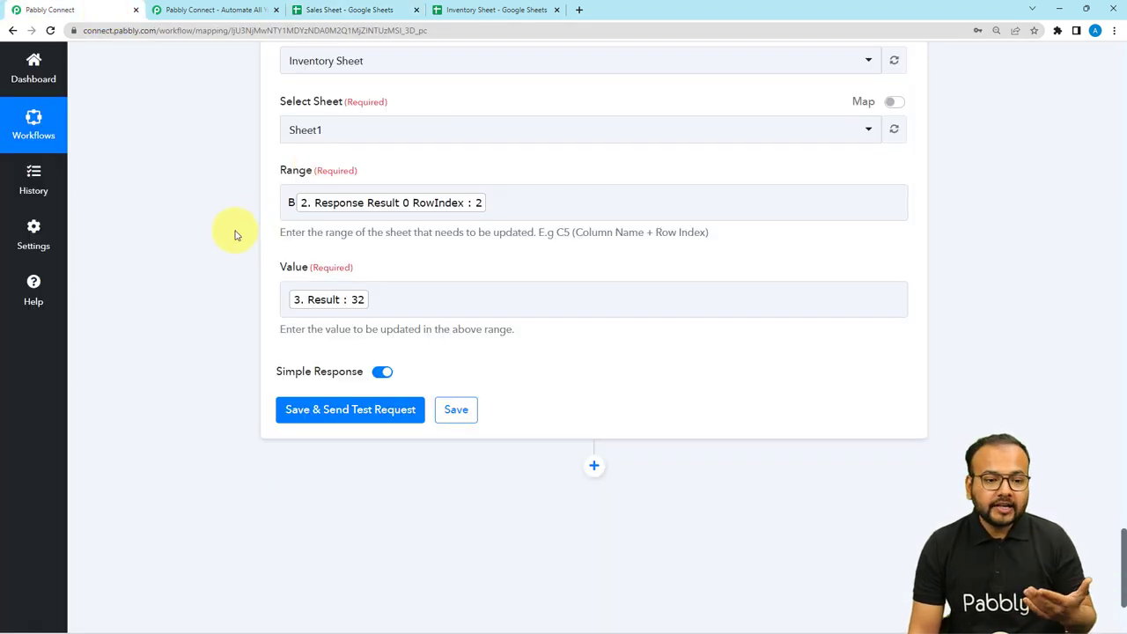
click(450, 11)
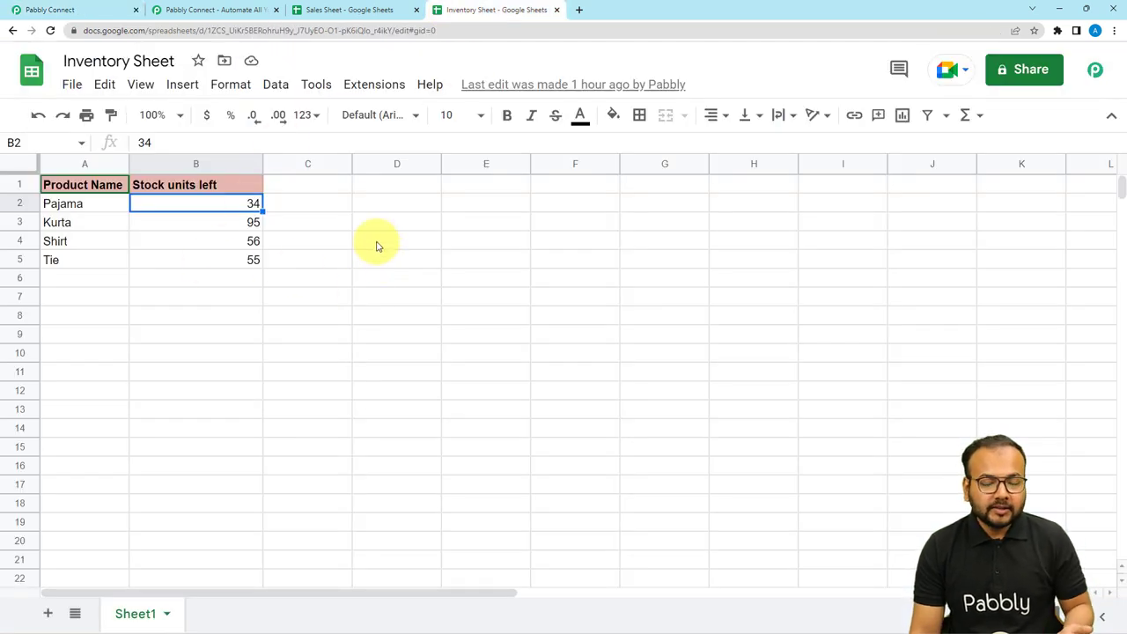
click(95, 6)
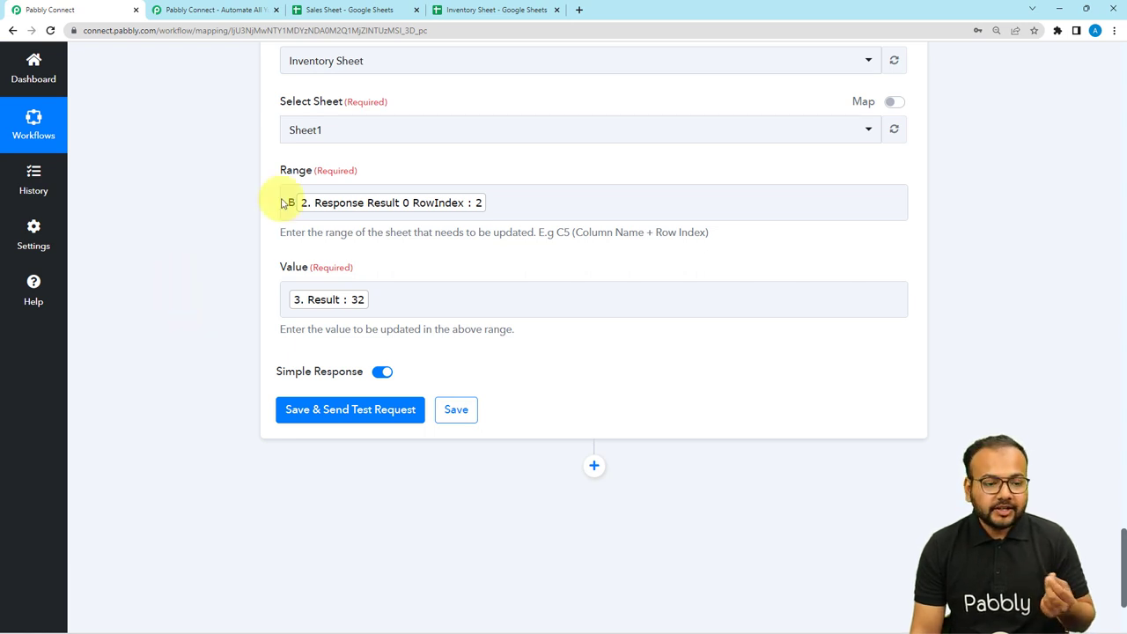
click(478, 9)
click(224, 222)
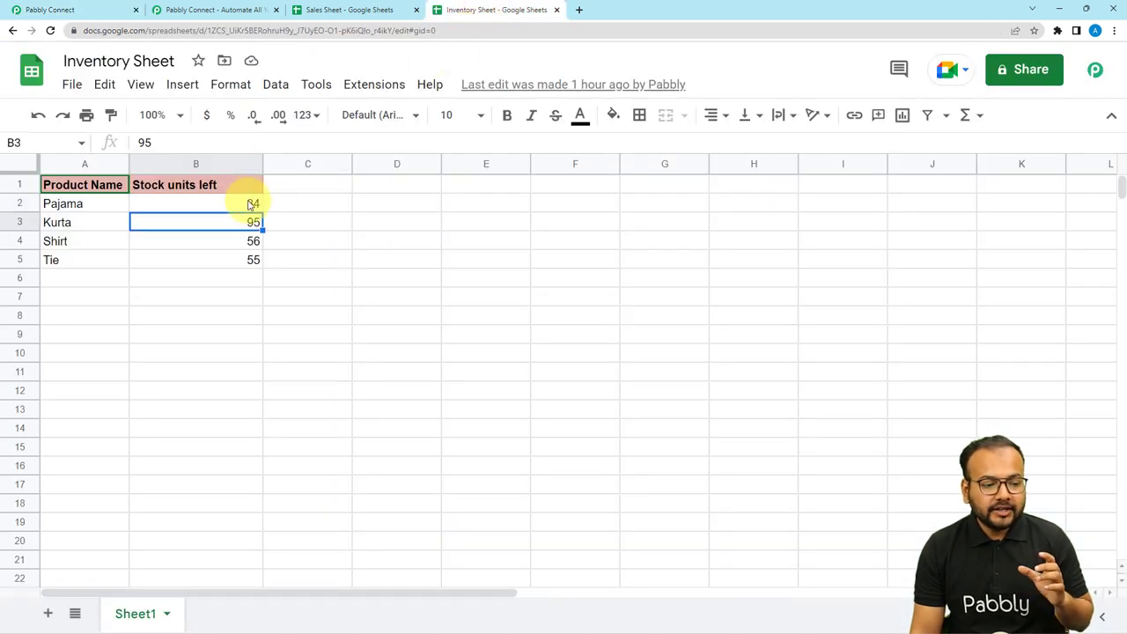
click(105, 10)
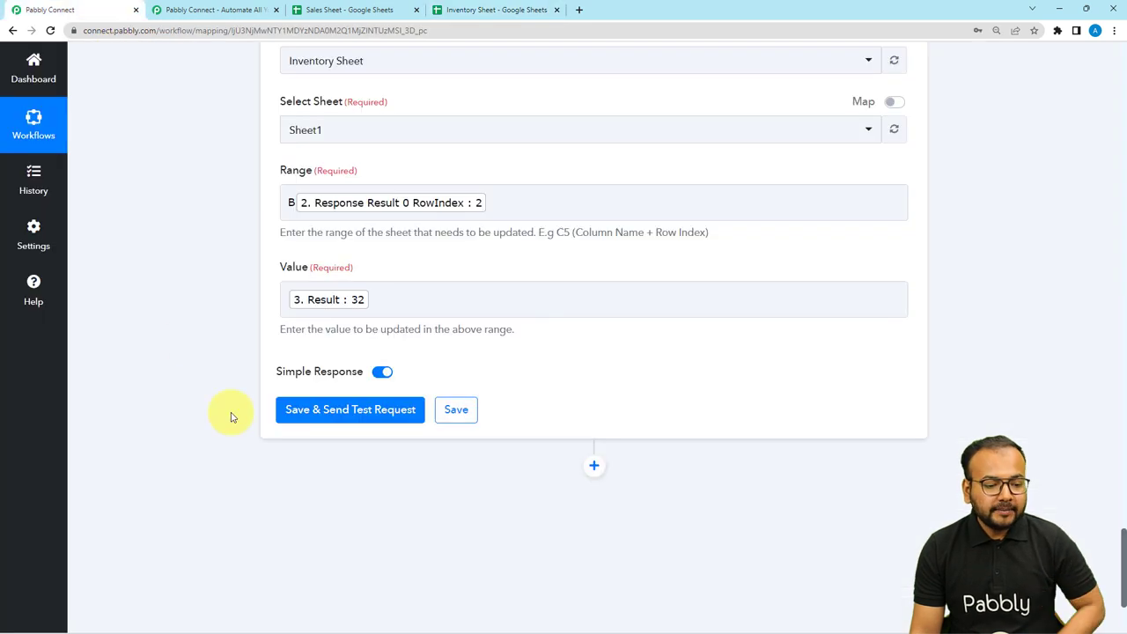
Save the Update Cell Value action with a test request and check the Pajama stock in the Inventory Sheet against the Sales Sheet.
click(314, 409)
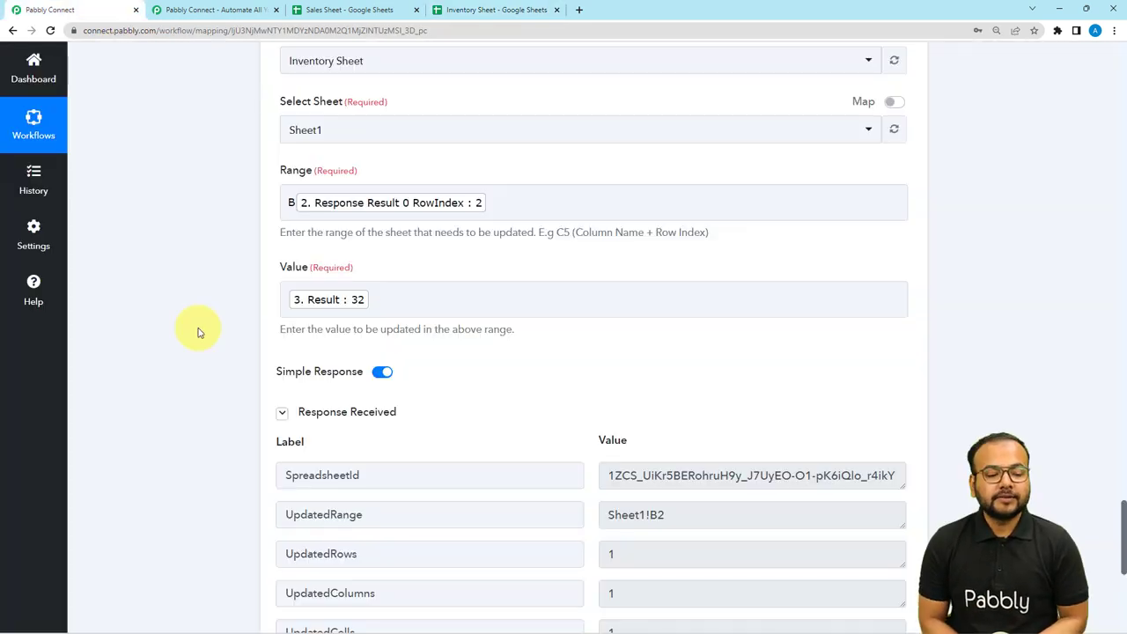
scroll(197, 332, down, 3)
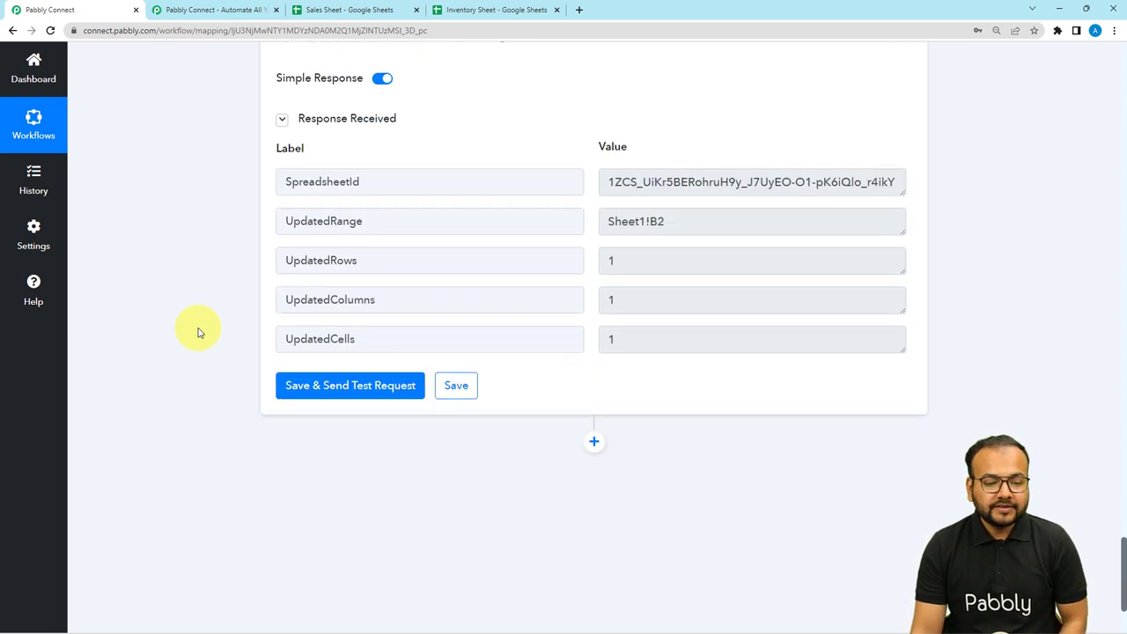
click(467, 9)
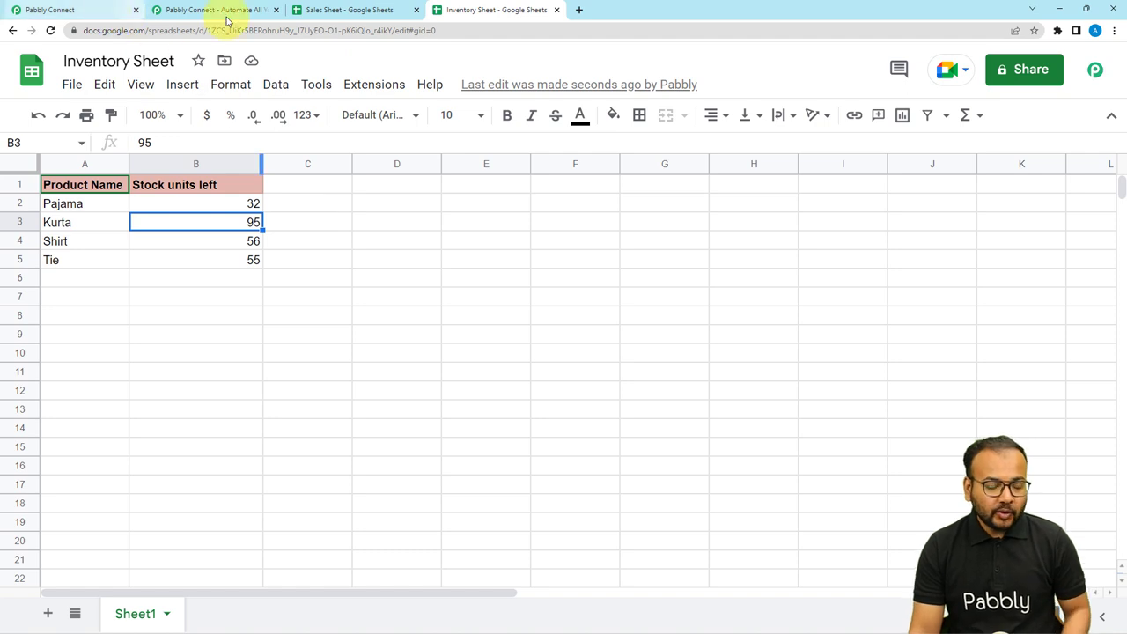
click(314, 10)
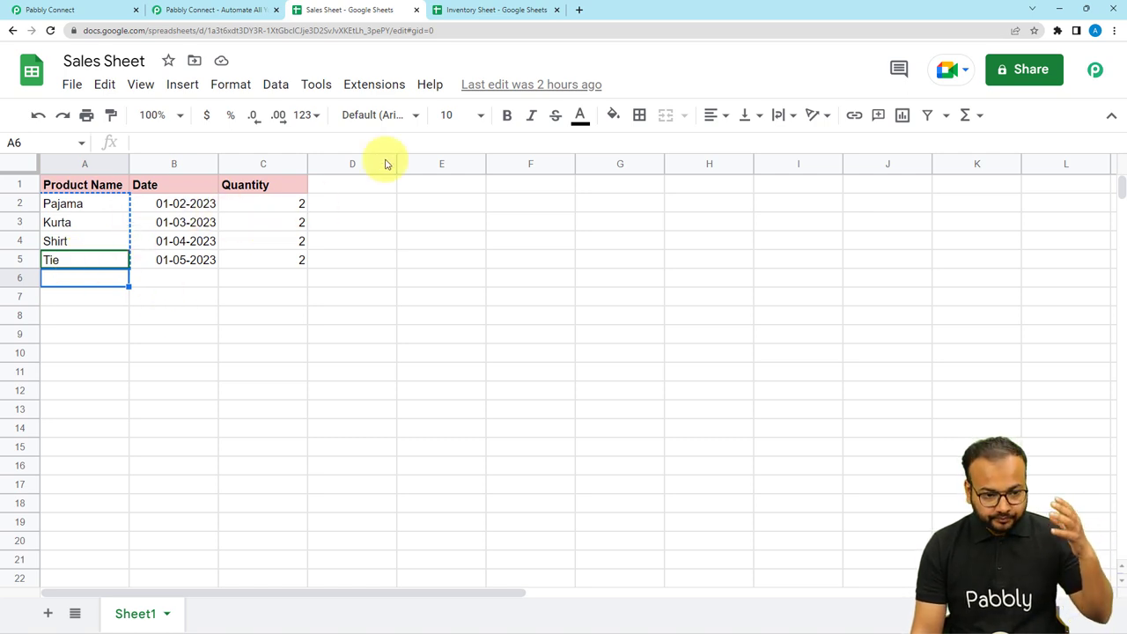
click(482, 12)
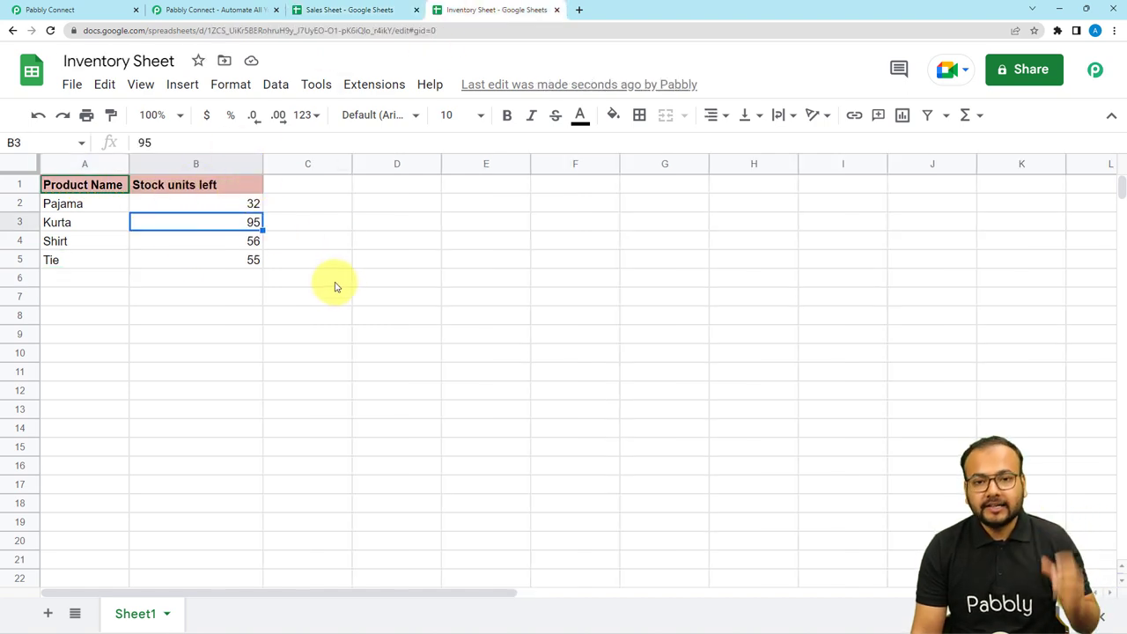
Collapse the Update Cell Value and Number Formatter actions in the Pabbly Connect workflow.
click(104, 13)
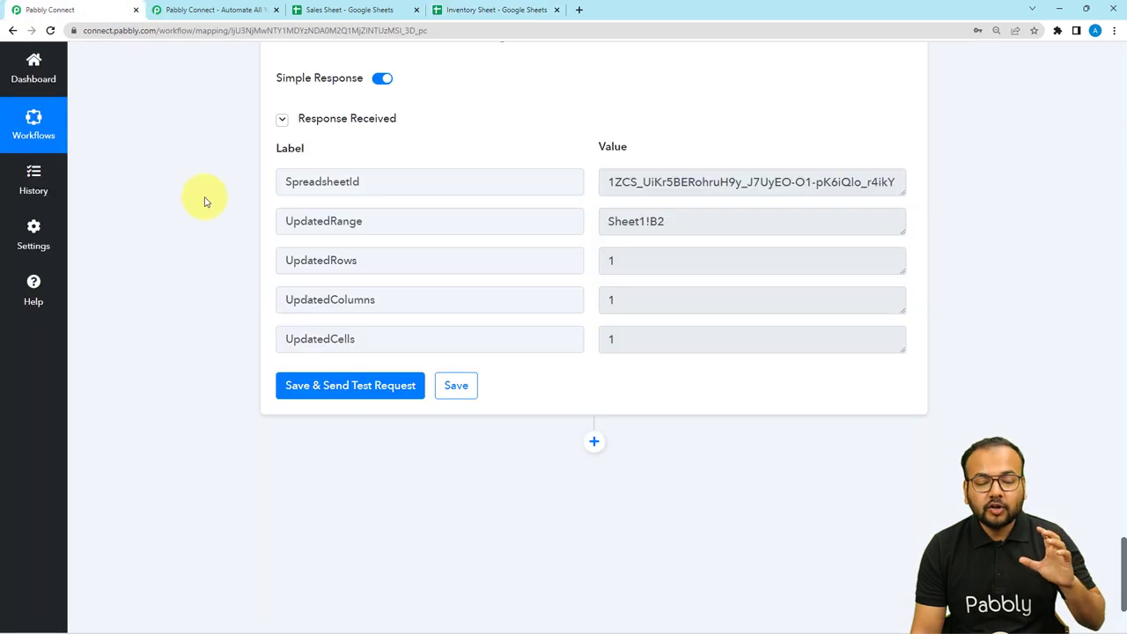
scroll(204, 201, up, 8)
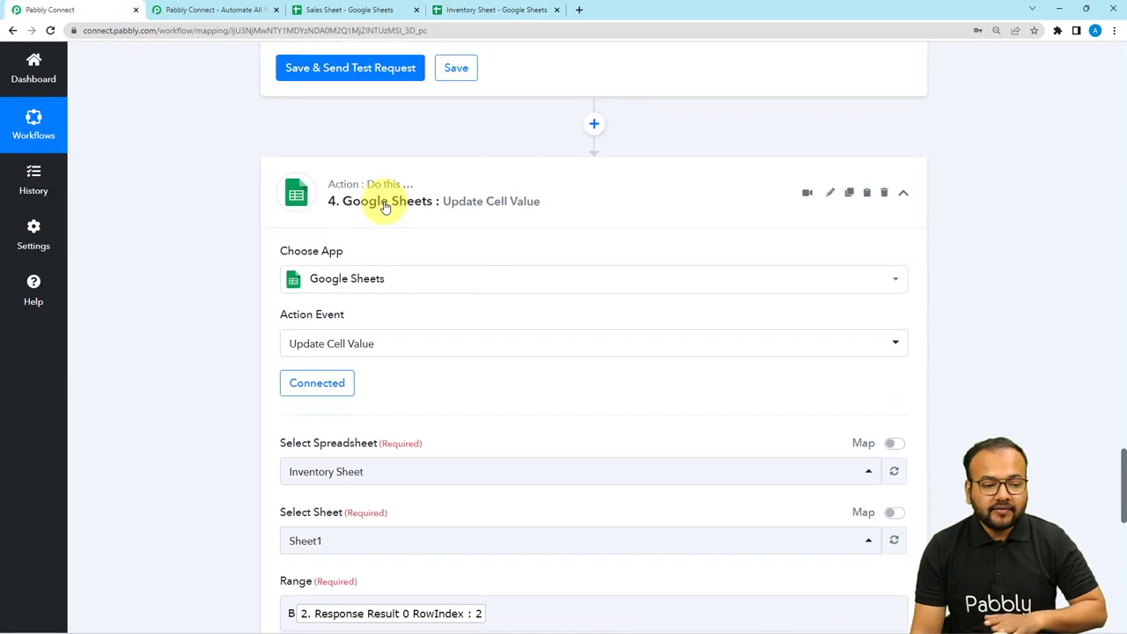
click(385, 204)
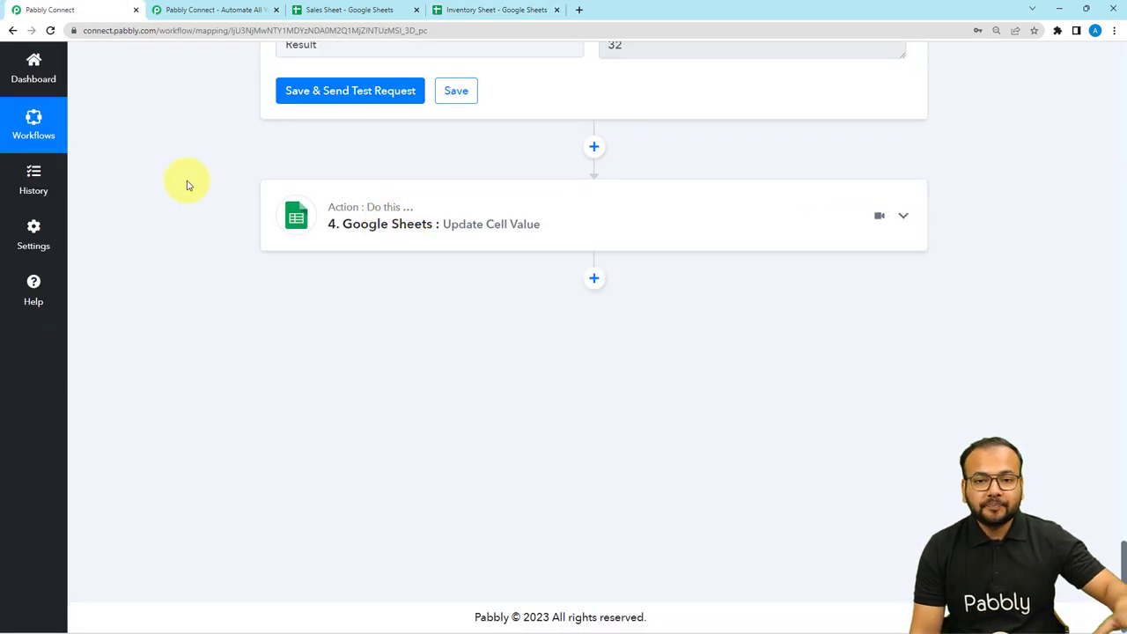
scroll(188, 185, up, 5)
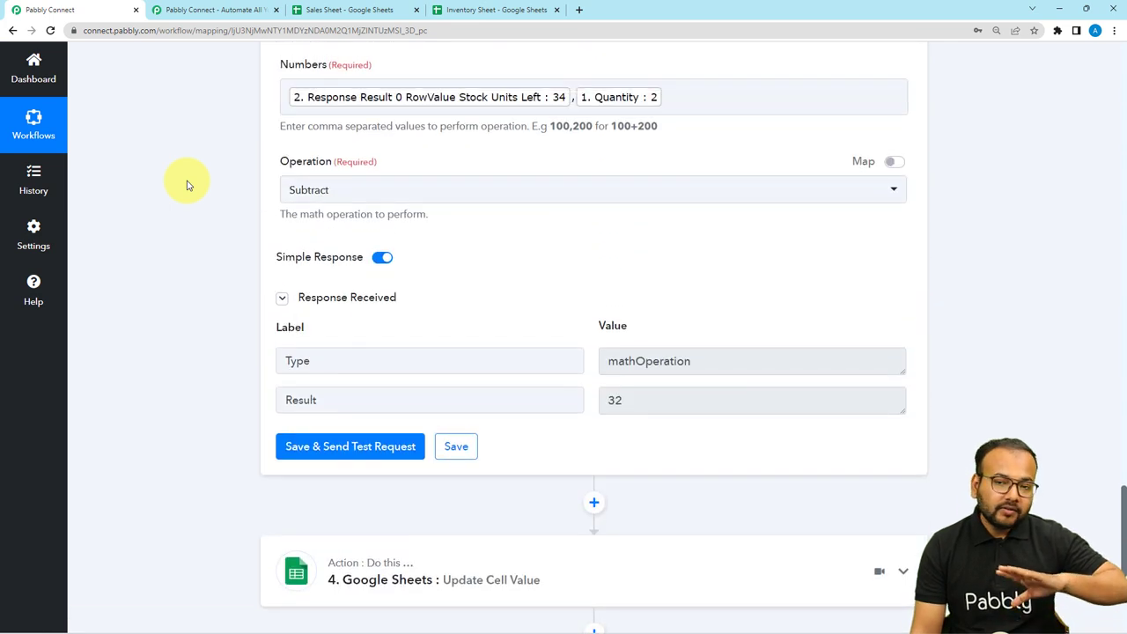
scroll(194, 183, up, 3)
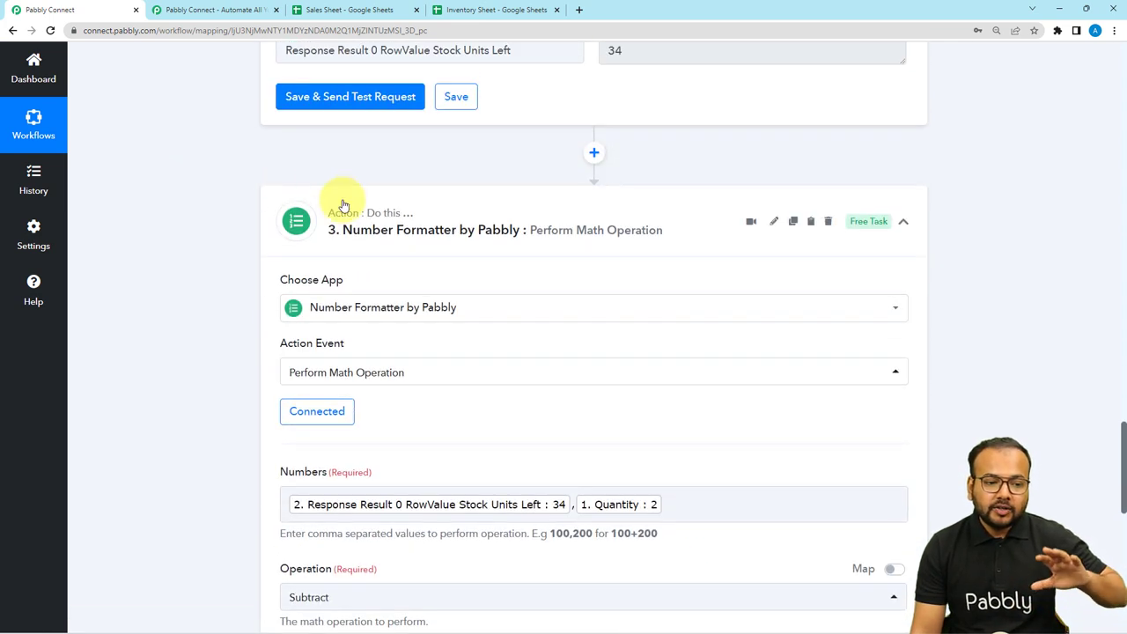
click(341, 202)
Review the Sales Sheet and Inventory Sheet, and collapse the workflow's Lookup Spreadsheet Rows action.
click(352, 9)
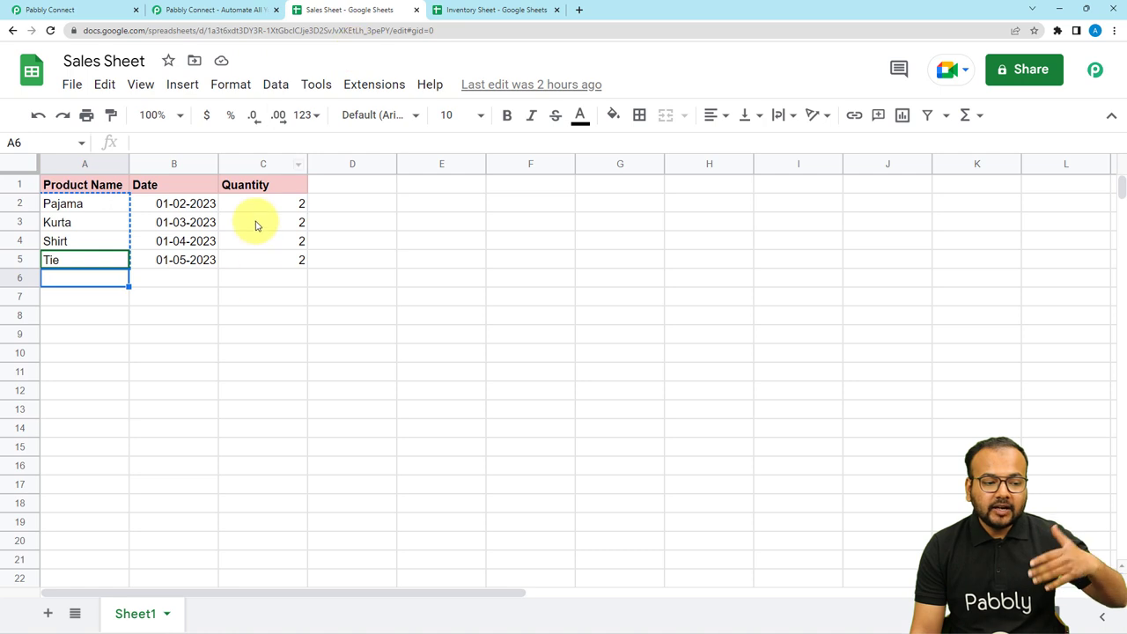
click(480, 11)
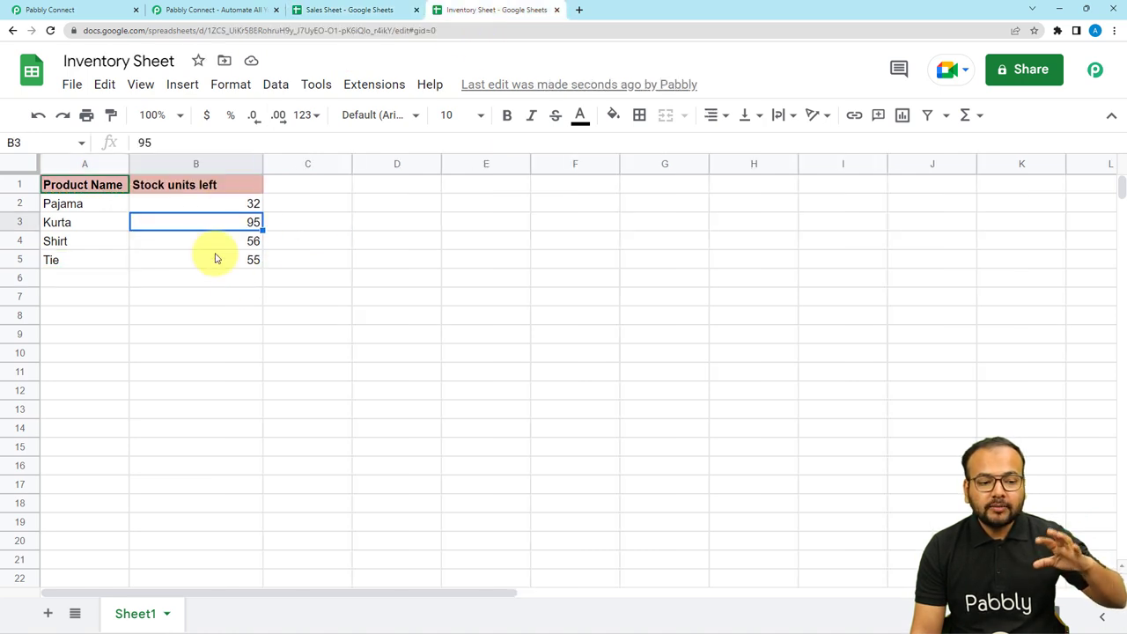
click(118, 8)
scroll(330, 257, up, 10)
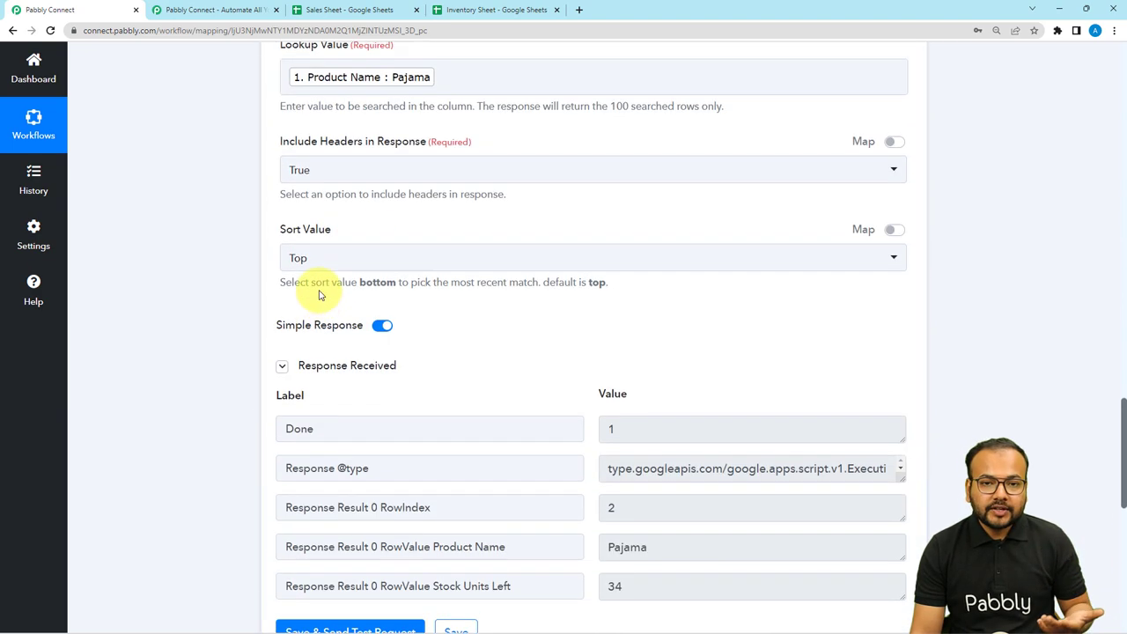
scroll(484, 240, up, 3)
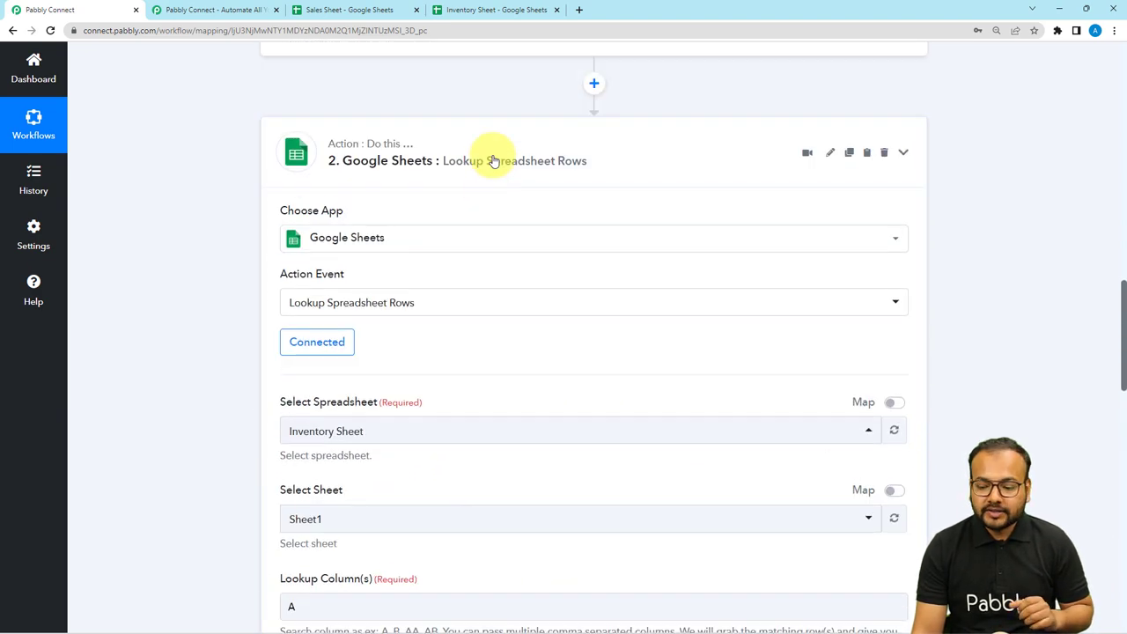
click(493, 158)
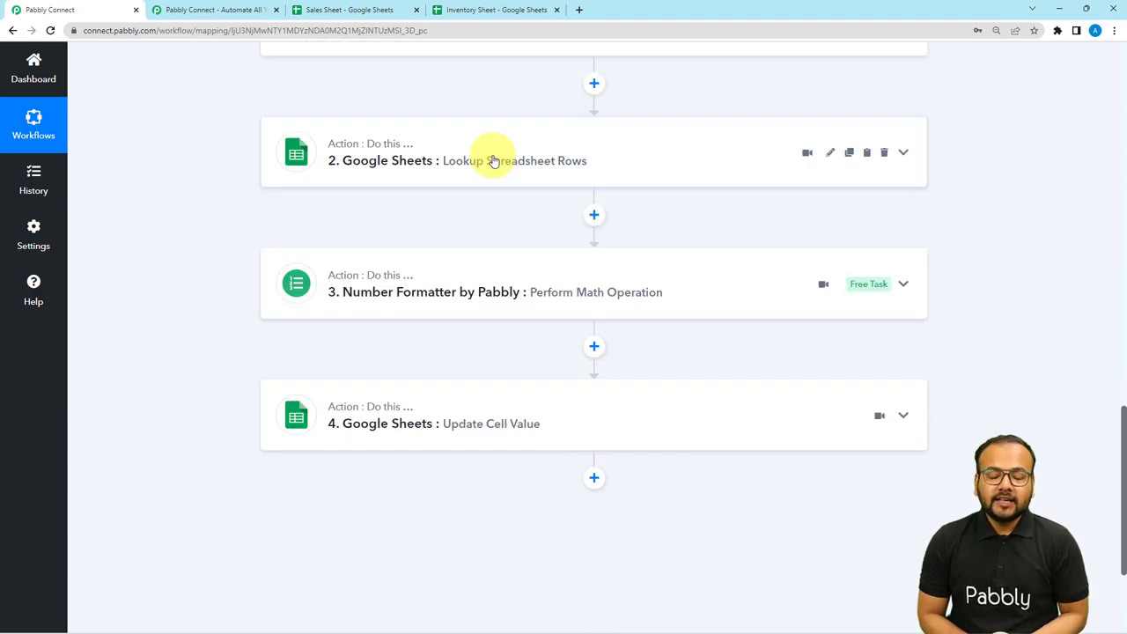